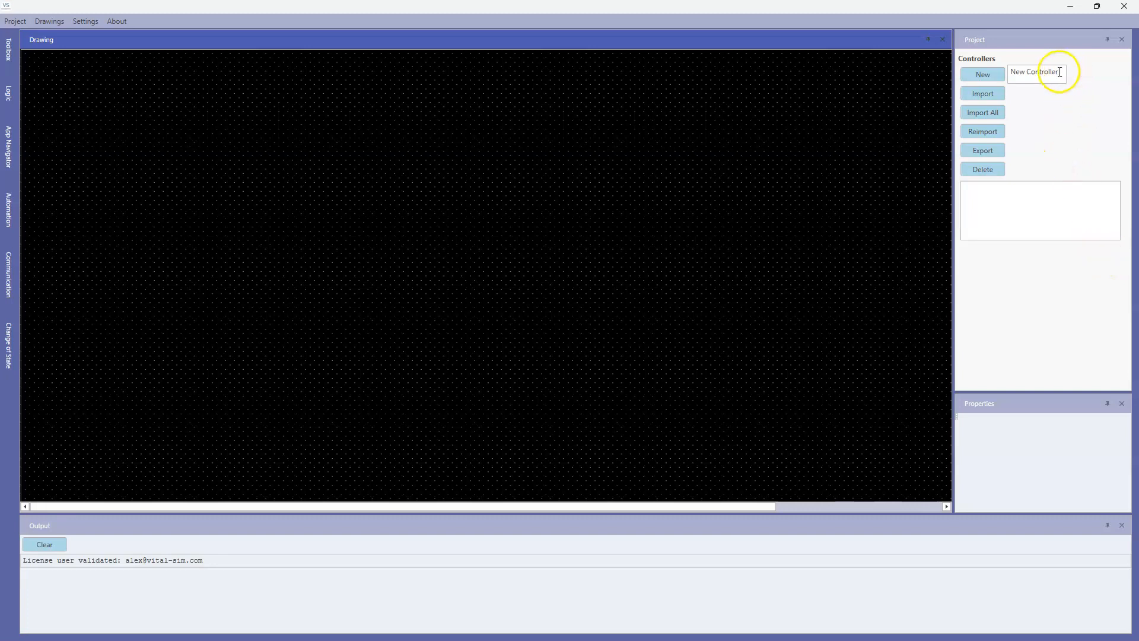
Step: Create a new controller named Switch and select it as the active controller in the logic editor
click(1020, 74)
text(Switch)
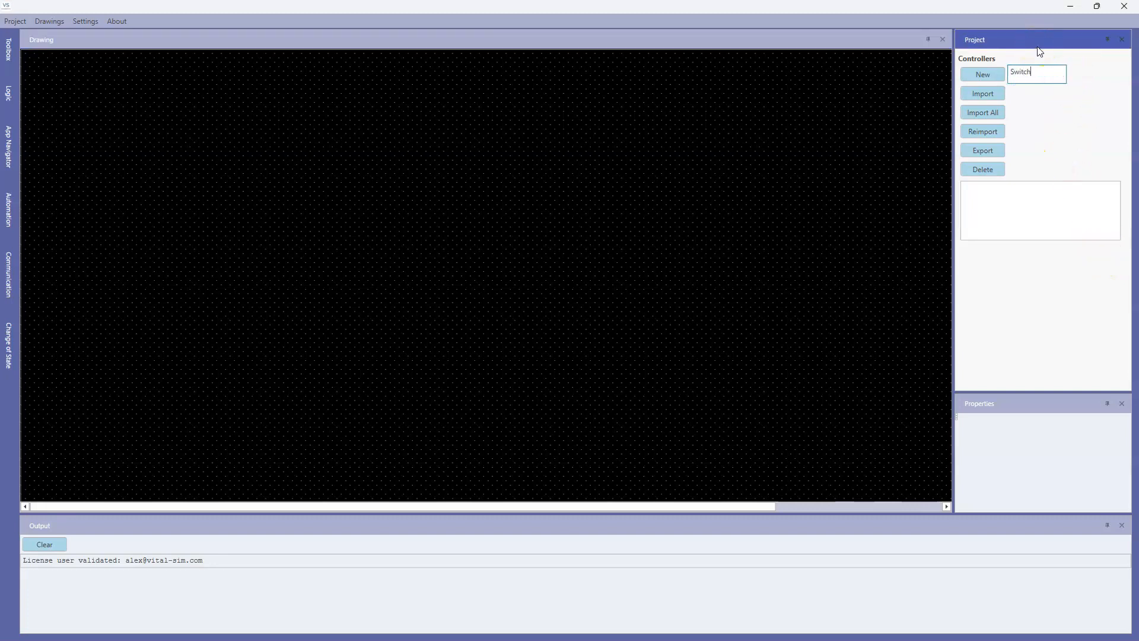
click(984, 75)
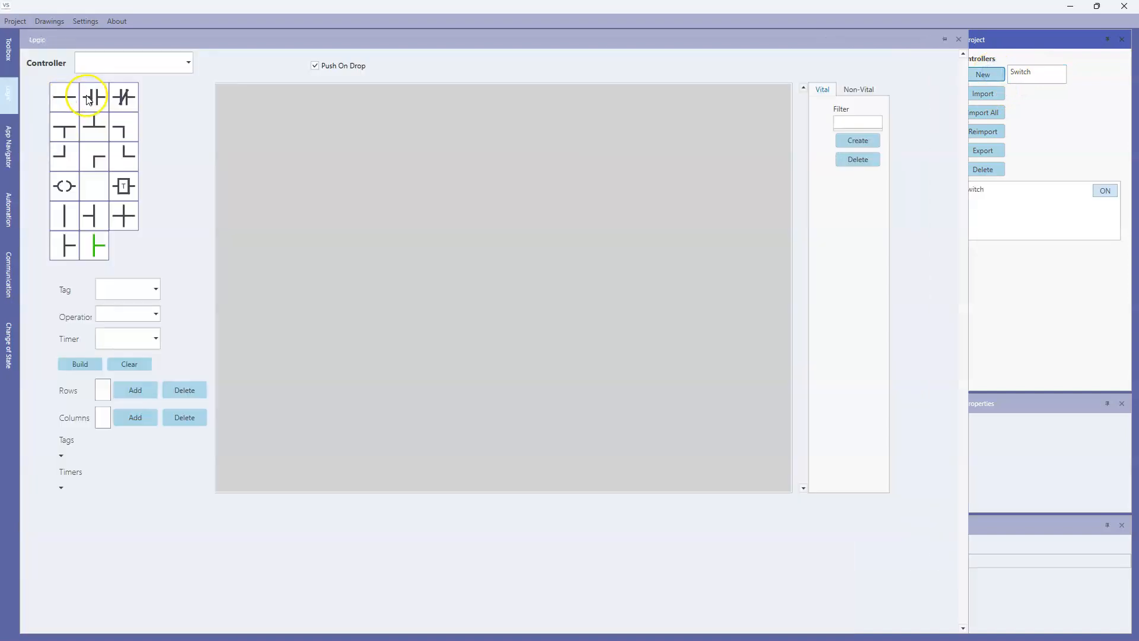
click(10, 93)
click(186, 63)
click(89, 80)
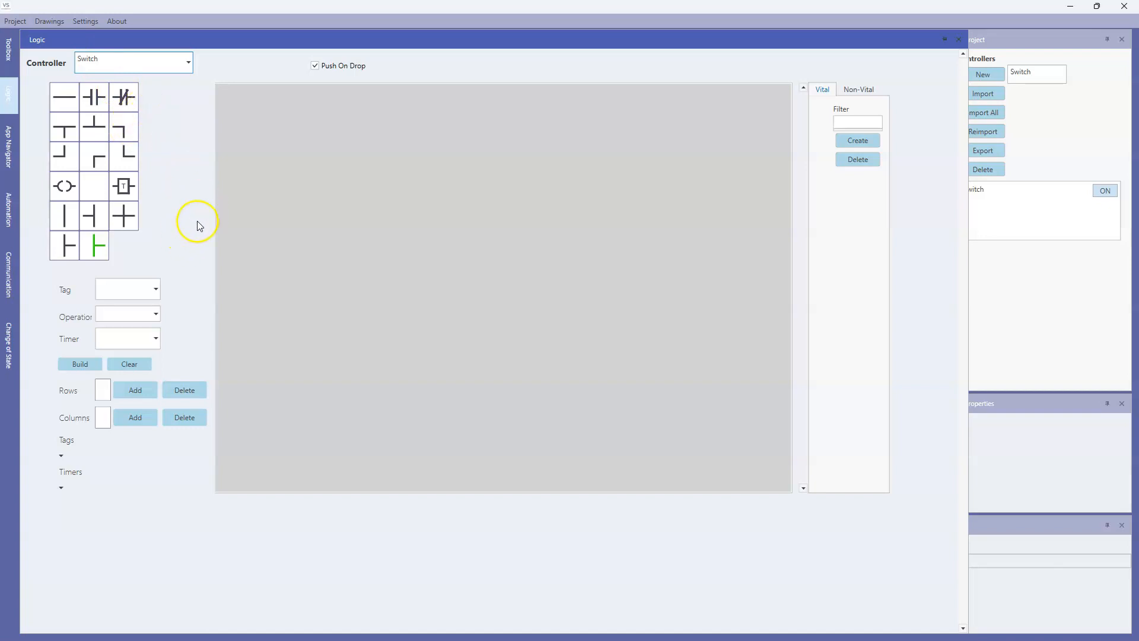
Step: Create two tags named NORMAL and REVERSE for the Switch controller
click(64, 458)
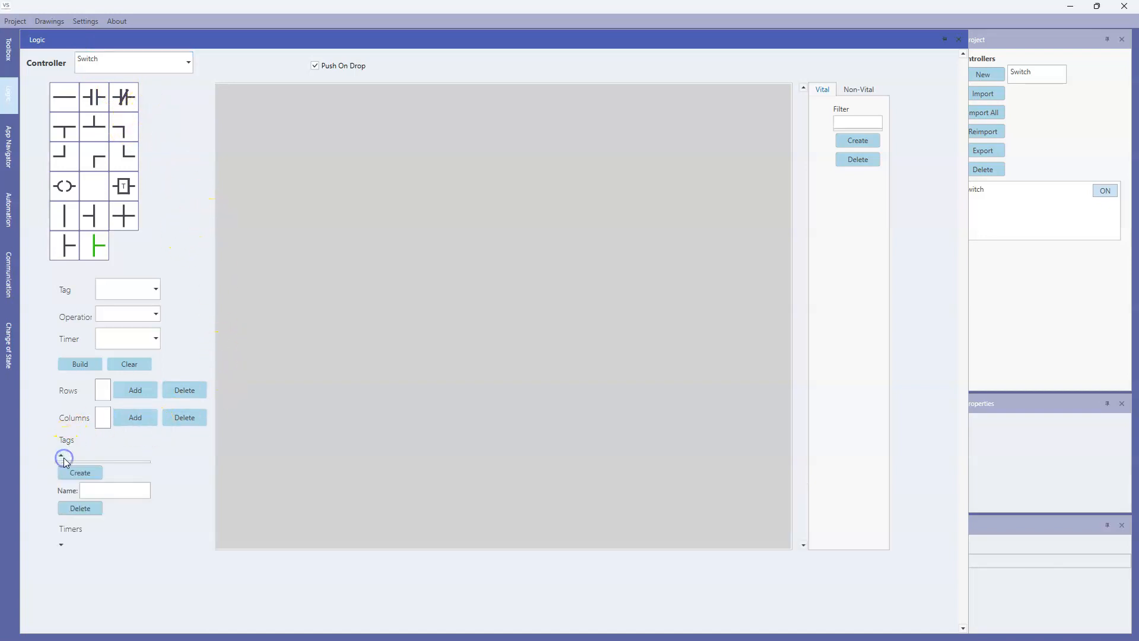
click(130, 489)
text(NORMAL)
click(82, 472)
drag(119, 504, 45, 499)
text(REVERSE)
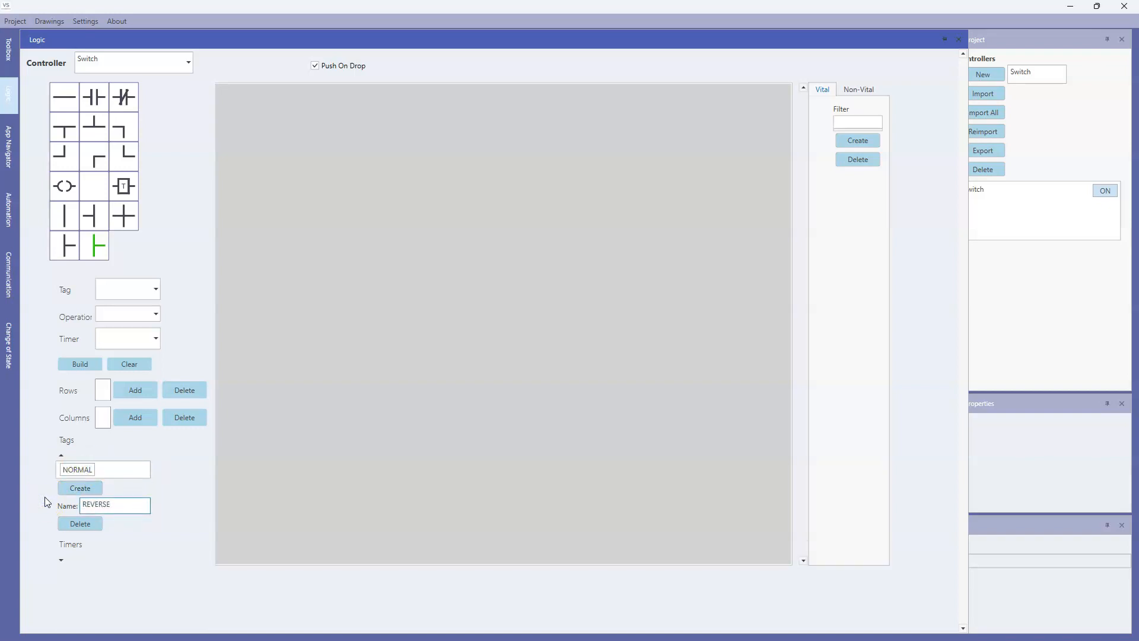
click(86, 488)
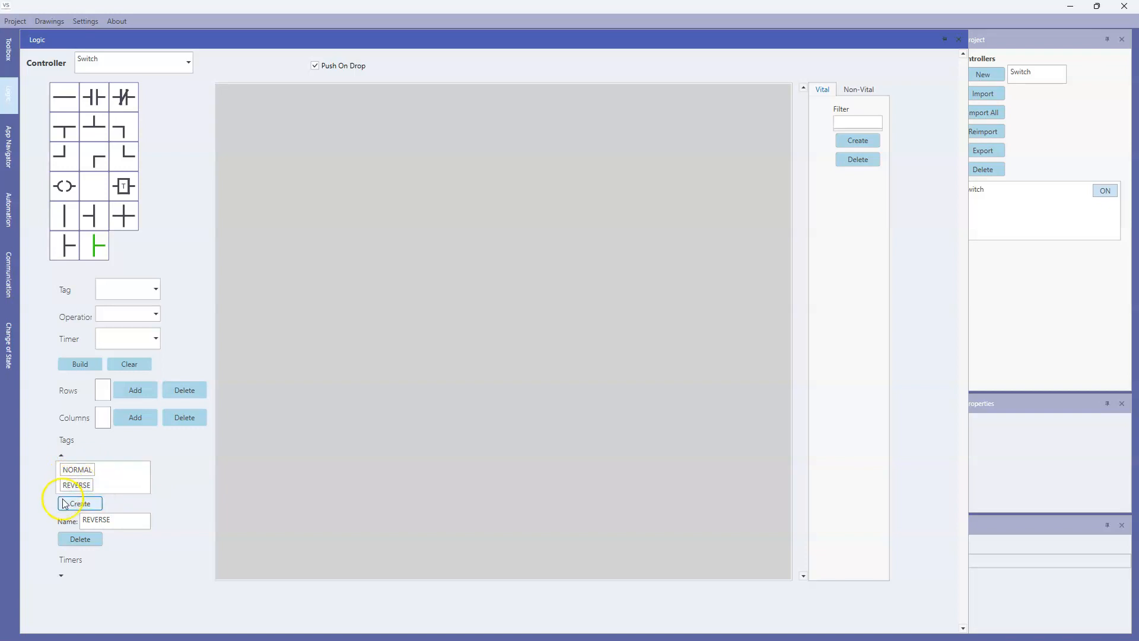
Step: Create two motor tags named MOTOR_NORMAL and MOTOR_REVERSE for the Switch controller
drag(119, 520, 61, 525)
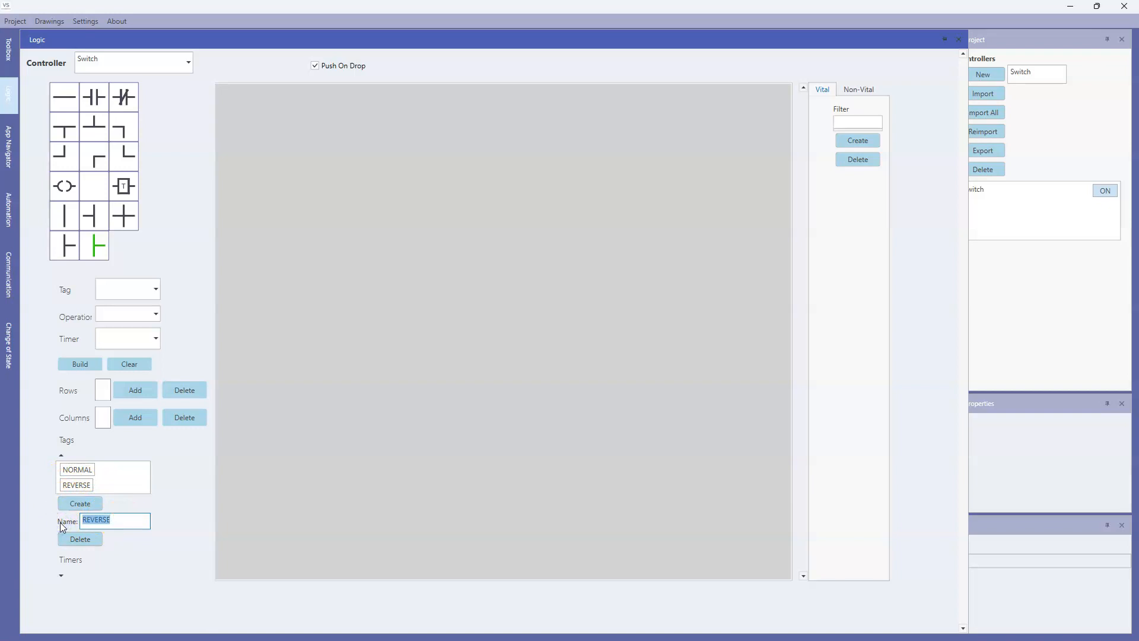
text(MOTOR_NORMAL)
click(81, 503)
drag(150, 536, 111, 536)
text(REVERSE)
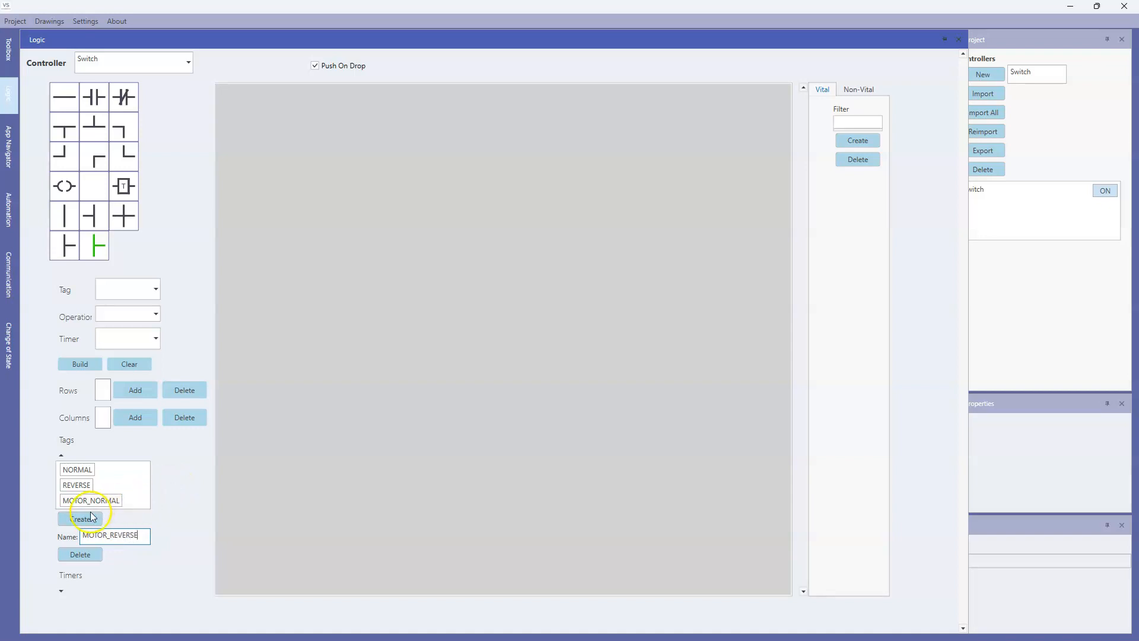
click(92, 518)
click(137, 554)
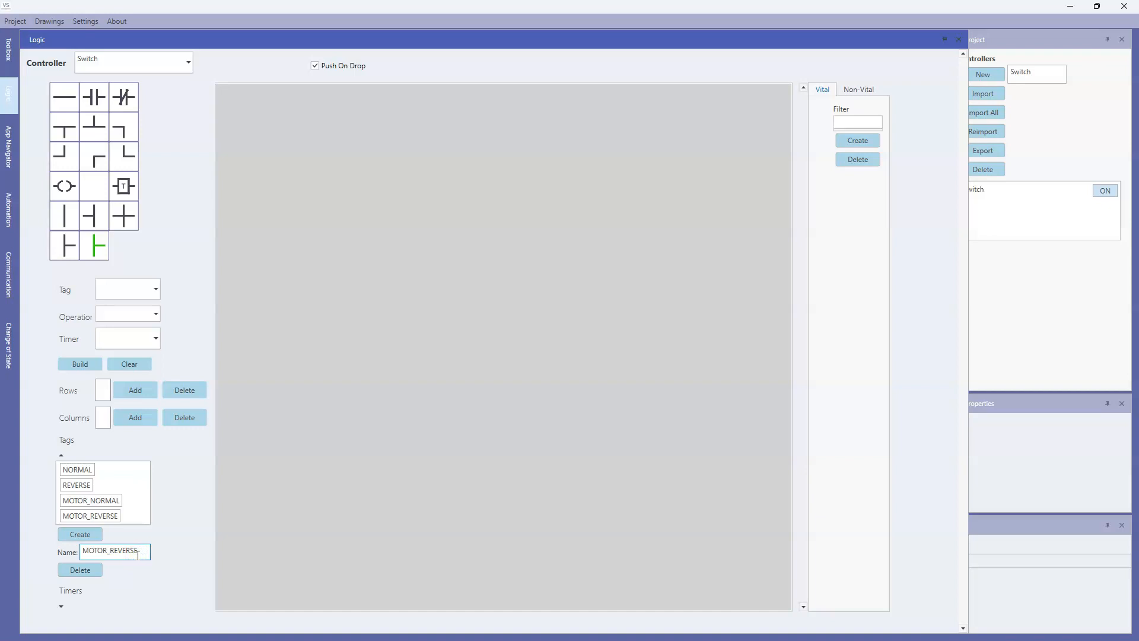
click(109, 502)
click(109, 516)
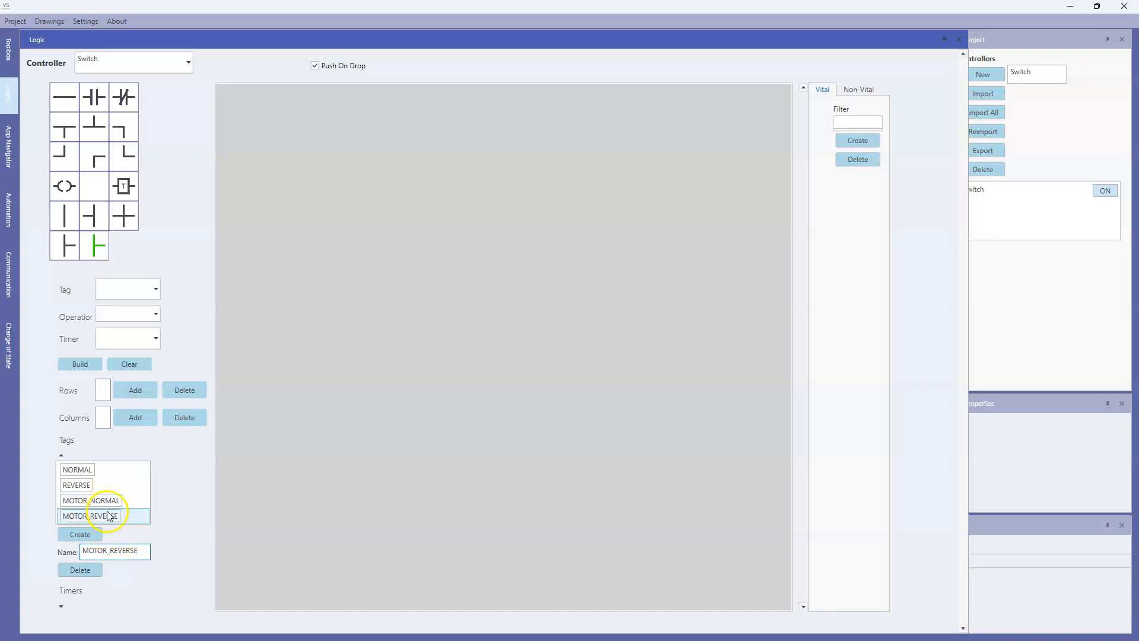
click(95, 471)
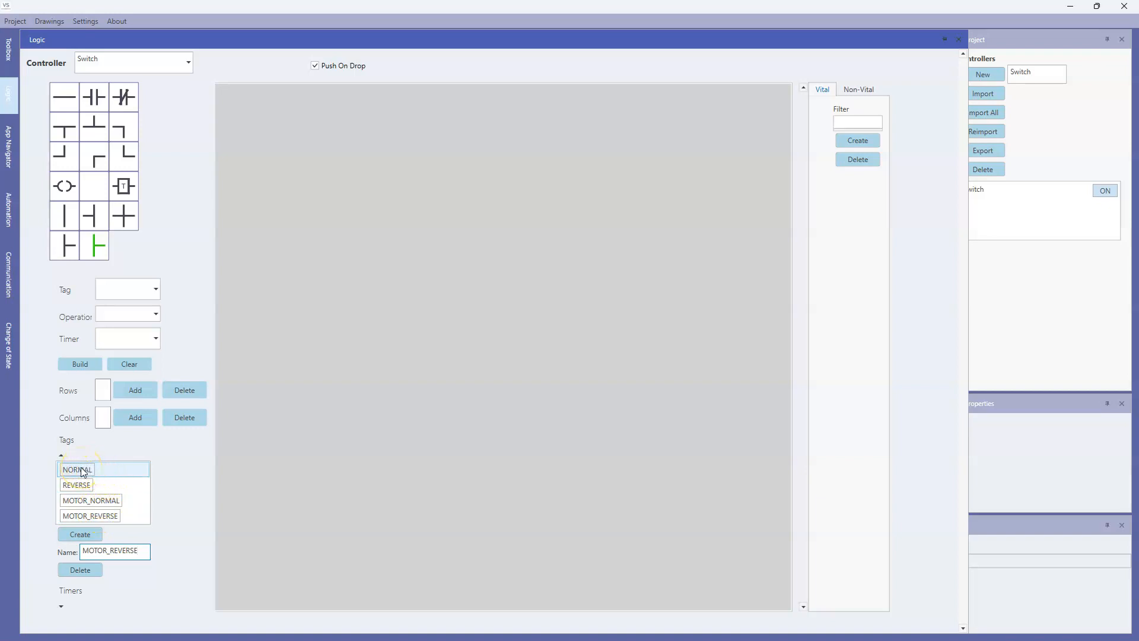
Step: Create two drive tags named NORMAL_DRIVE and REVERSE_DRIVE for the Switch controller
drag(137, 551, 34, 546)
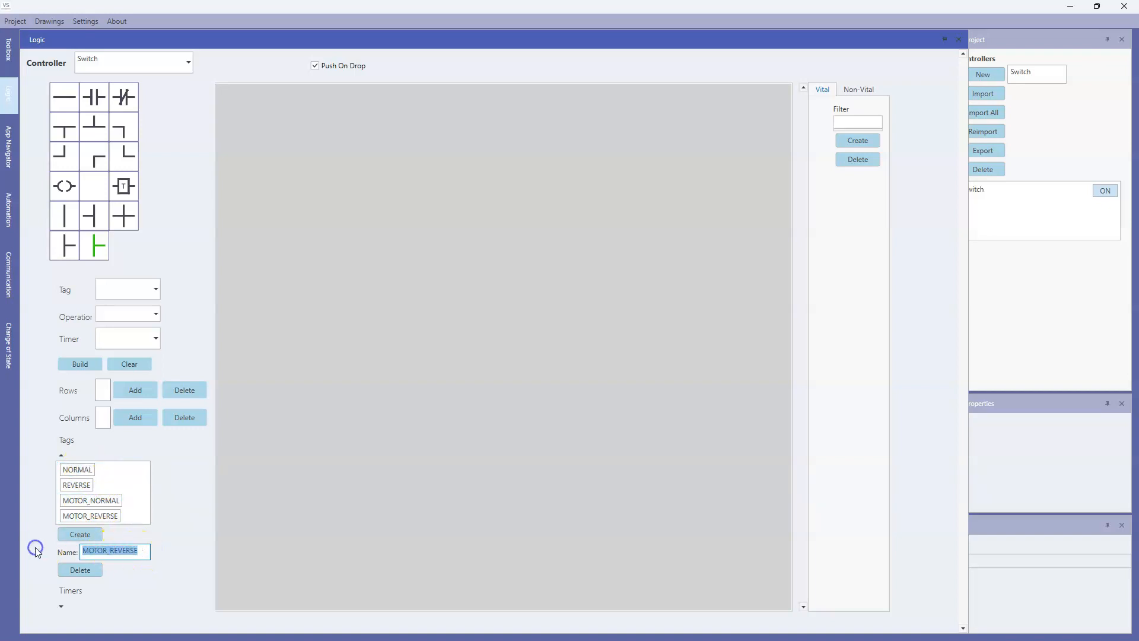
text(NORMAL_DRIVE)
click(74, 533)
drag(112, 566, 56, 568)
text(REVER)
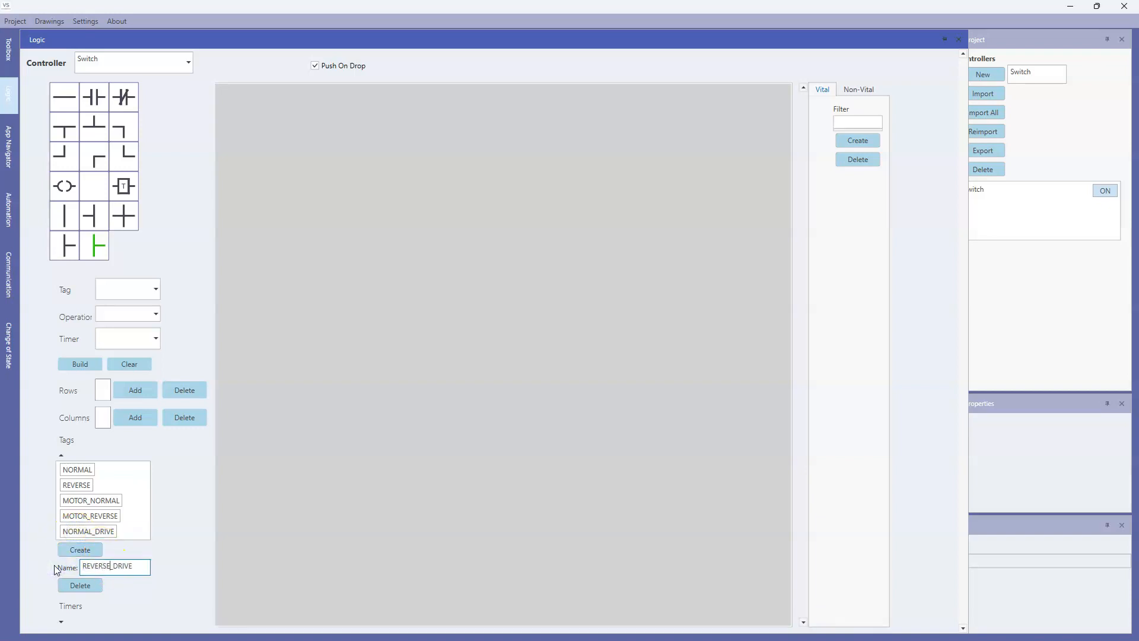
click(78, 549)
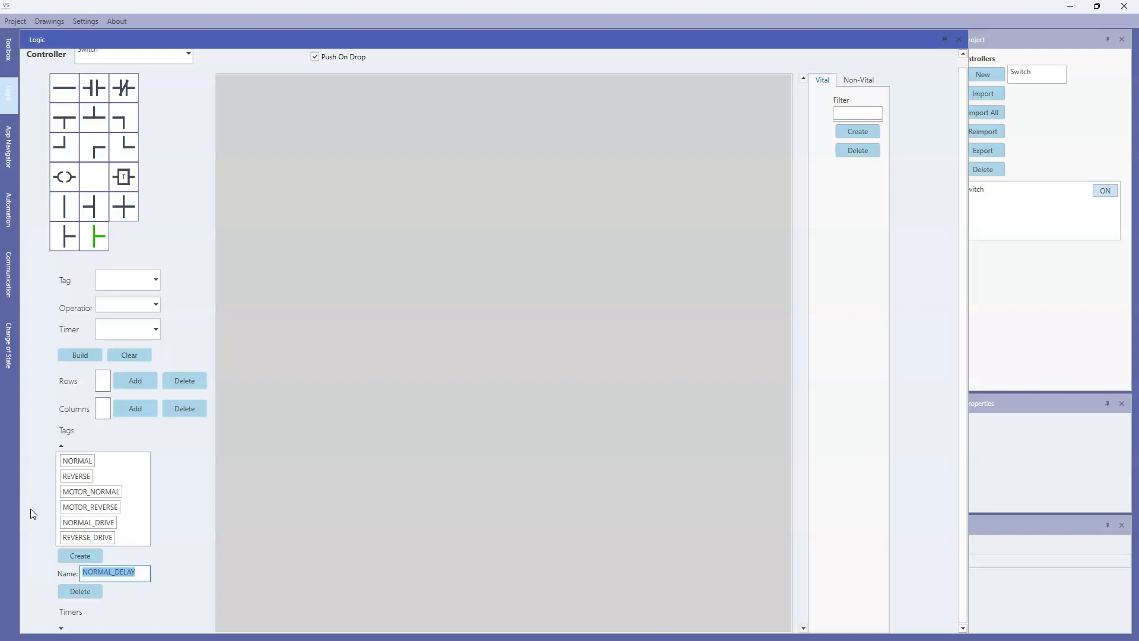
Step: Create two arrival tags named ARRIVED_NORMAL and ARRIVED_REVERSE for the Switch controller
text(ARRIVED_NORMAL)
click(71, 555)
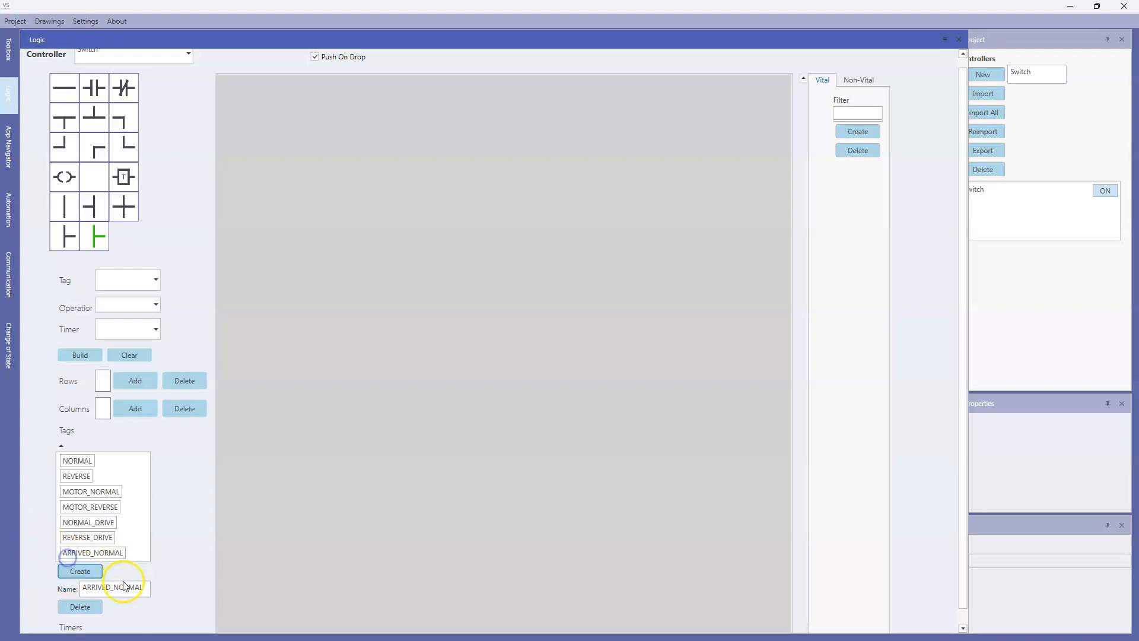
drag(143, 587, 108, 587)
text(RSE)
click(80, 571)
click(114, 497)
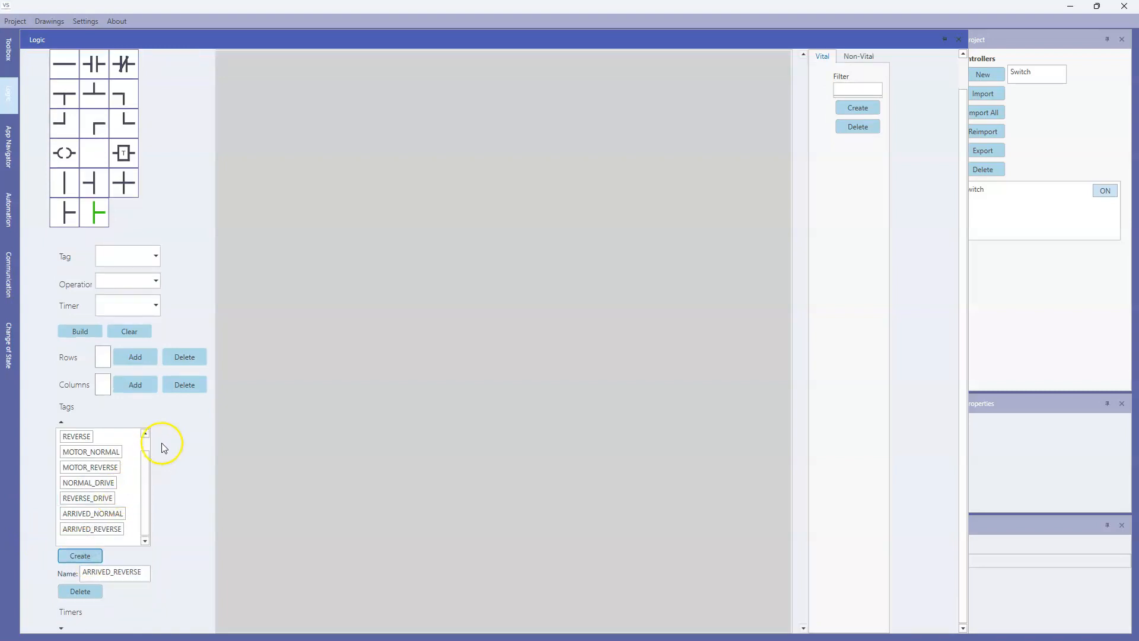
click(109, 469)
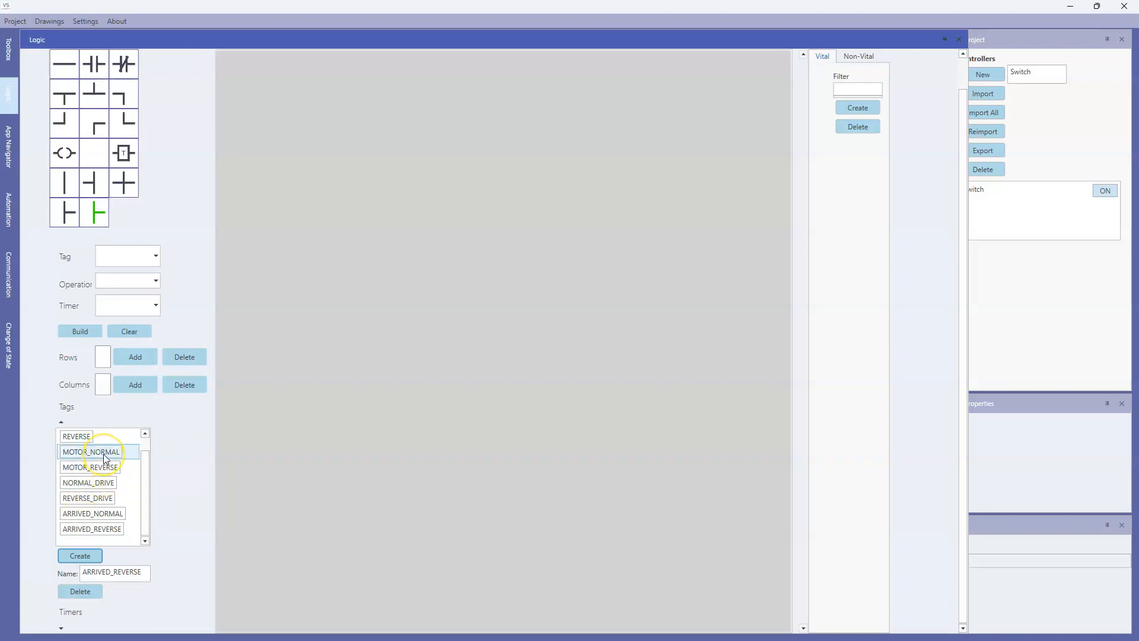
scroll(102, 446, up, 3)
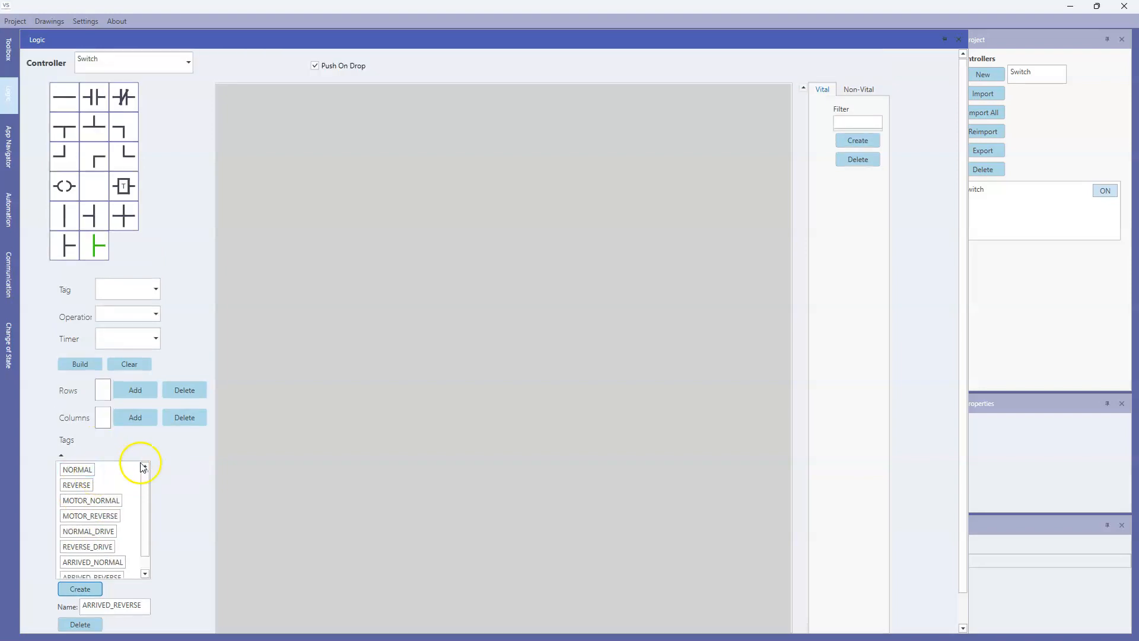
scroll(193, 451, down, 2)
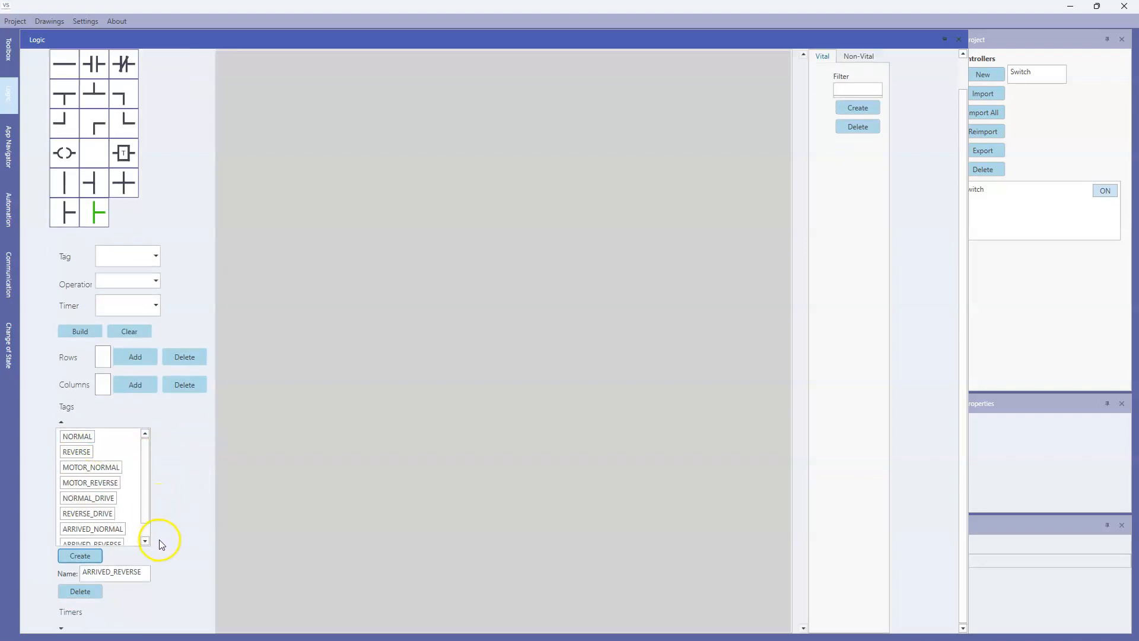
Step: Expand the timer settings, then restore the maximized window and make it taller to fit the whole new timer form
click(61, 627)
drag(432, 13, 522, 28)
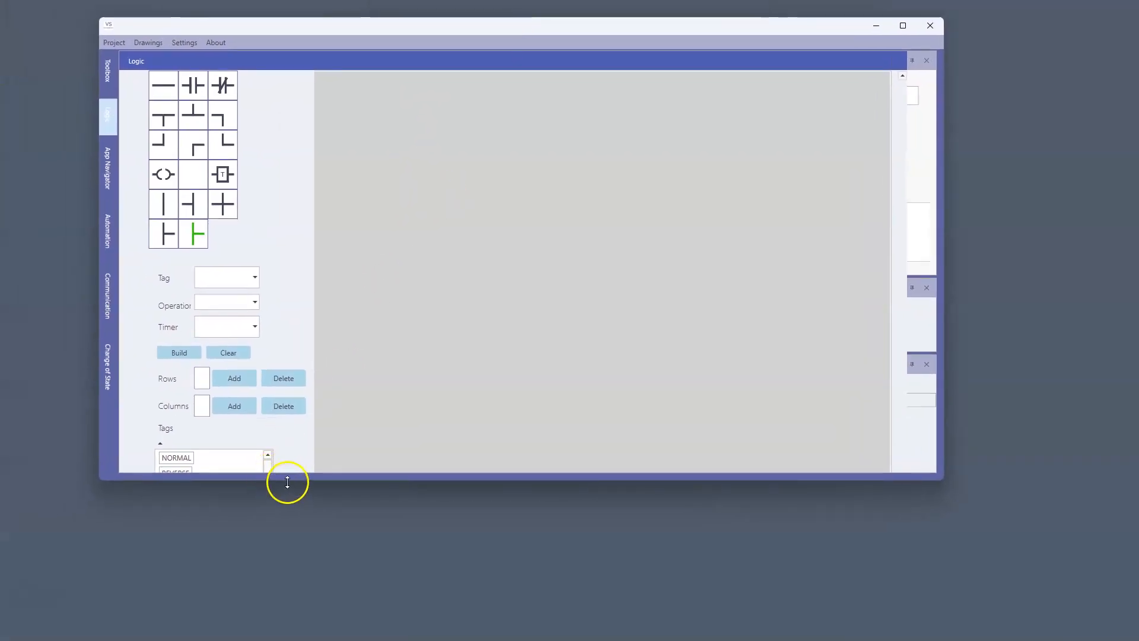
drag(287, 481, 281, 559)
scroll(433, 280, down, 5)
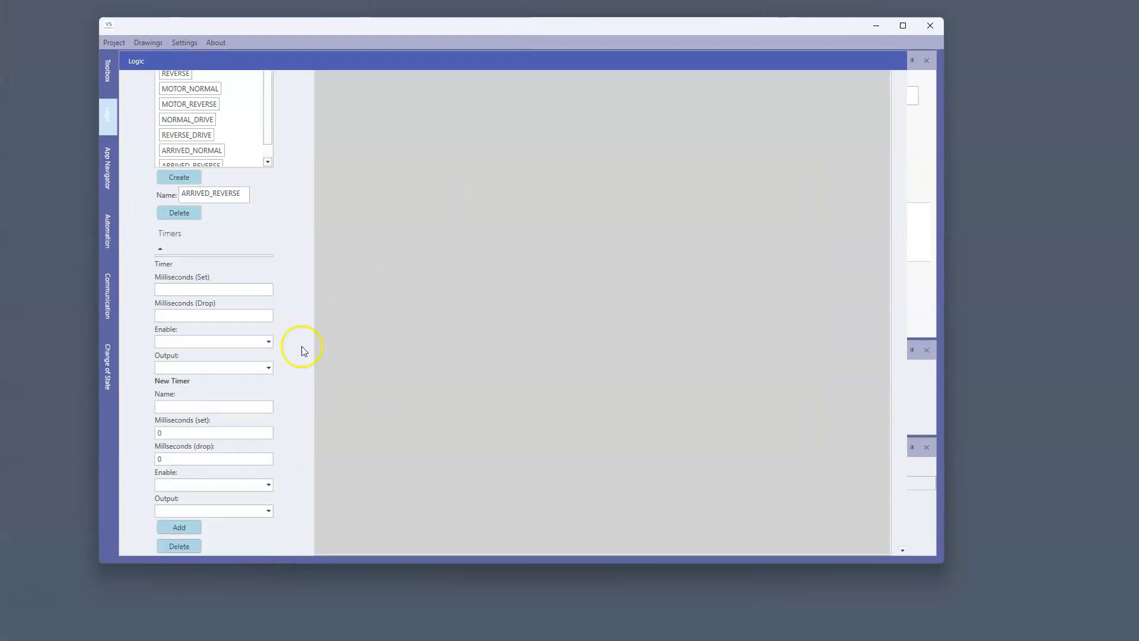
Step: Add a timer named NORMAL_DELAY with a 3000 millisecond set time, enable tag Switch.NORMAL_DRIVE and output tag Switch.ARRIVED_NORMAL
click(178, 409)
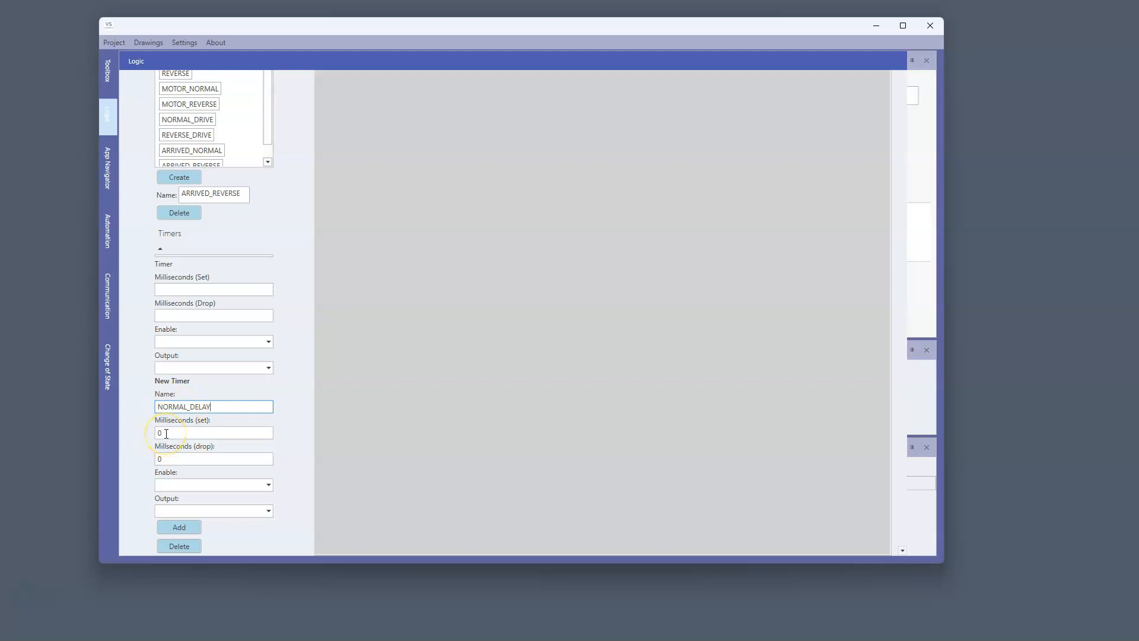
key(Tab)
text(3000)
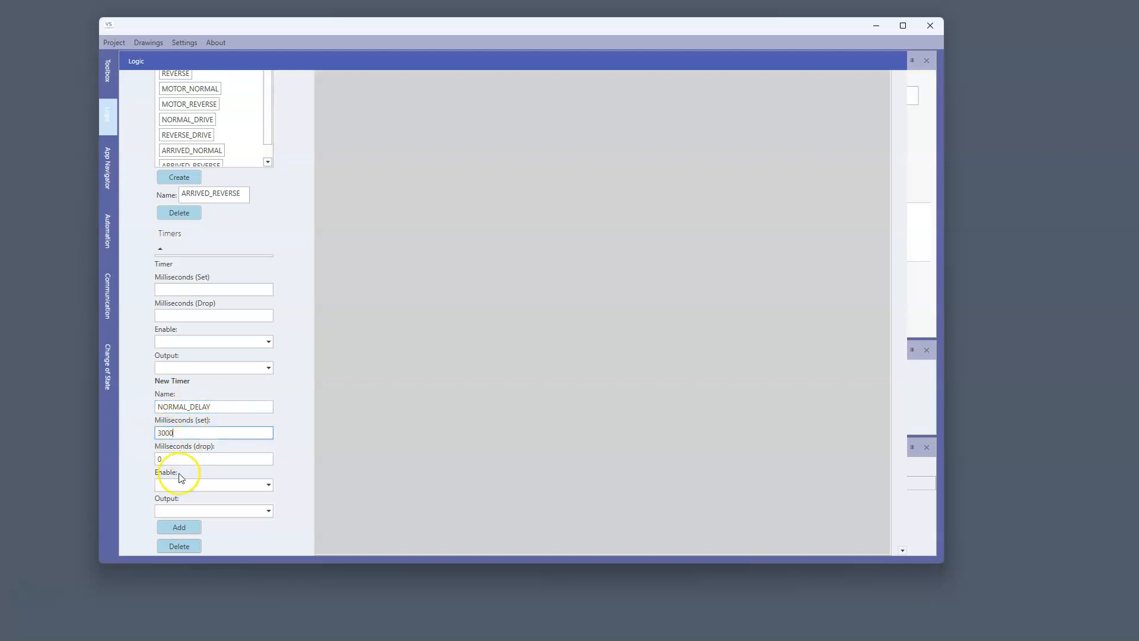
click(268, 485)
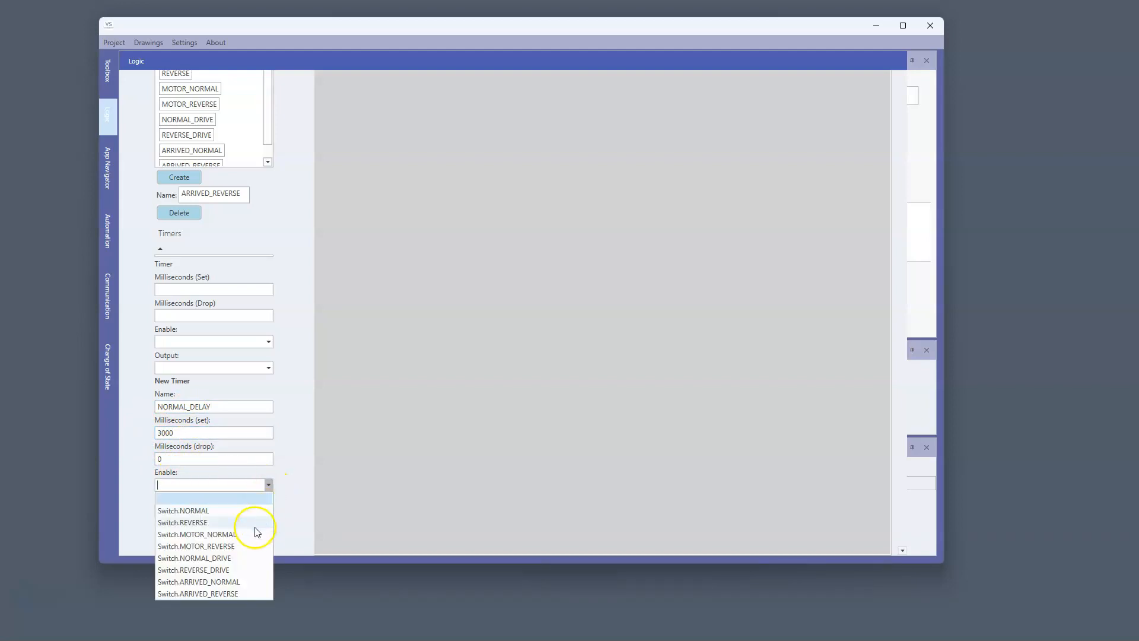
click(217, 558)
click(268, 511)
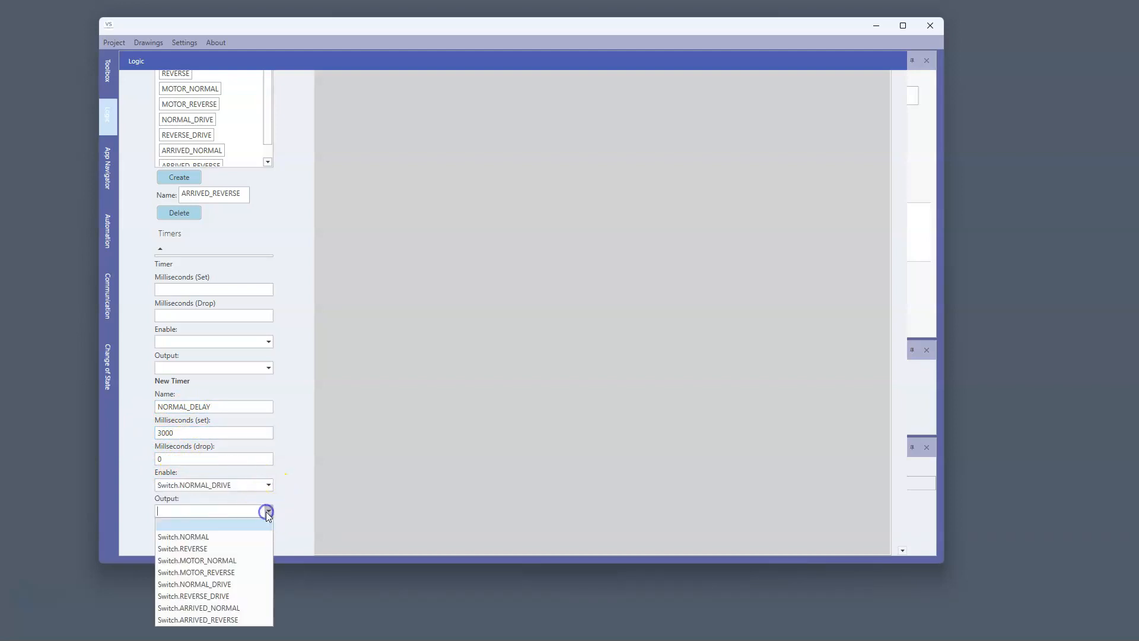
click(212, 608)
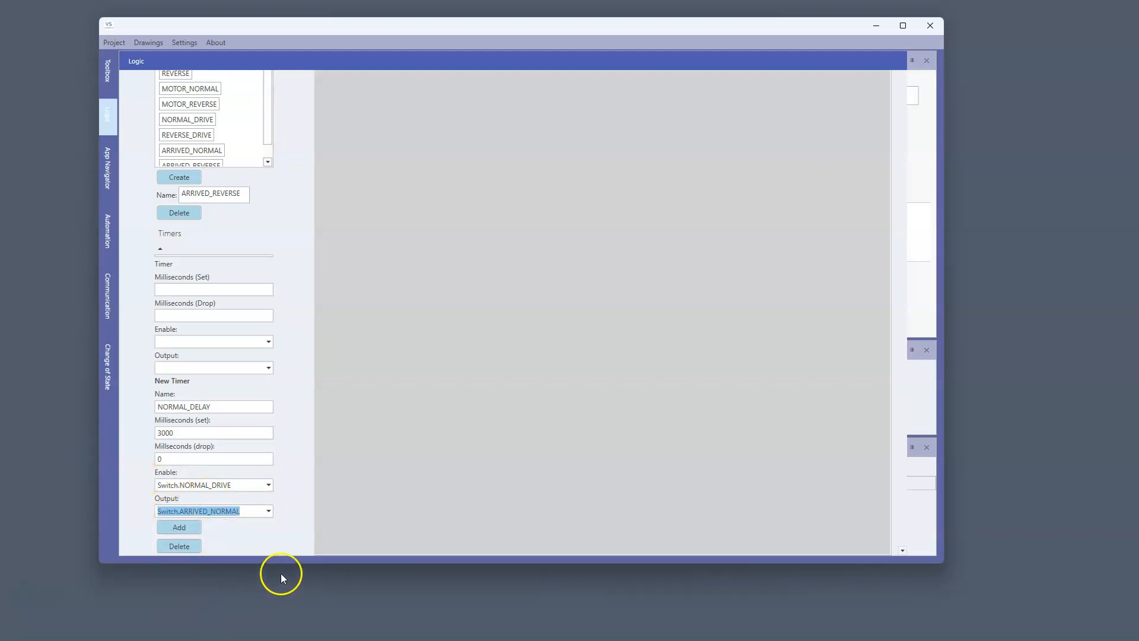
click(176, 527)
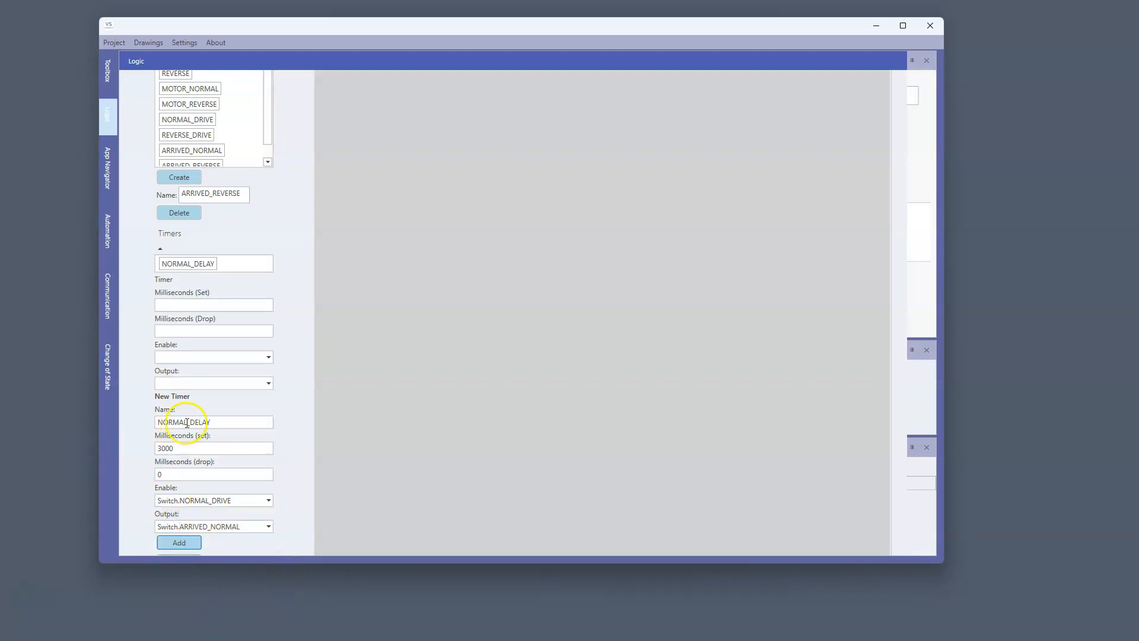
Step: Add a second timer named REVERSE_DELAY with enable tag Switch.REVERSE_DRIVE and output tag Switch.ARRIVED_REVERSE
double_click(223, 425)
key(shift+Home)
text(REVERSE)
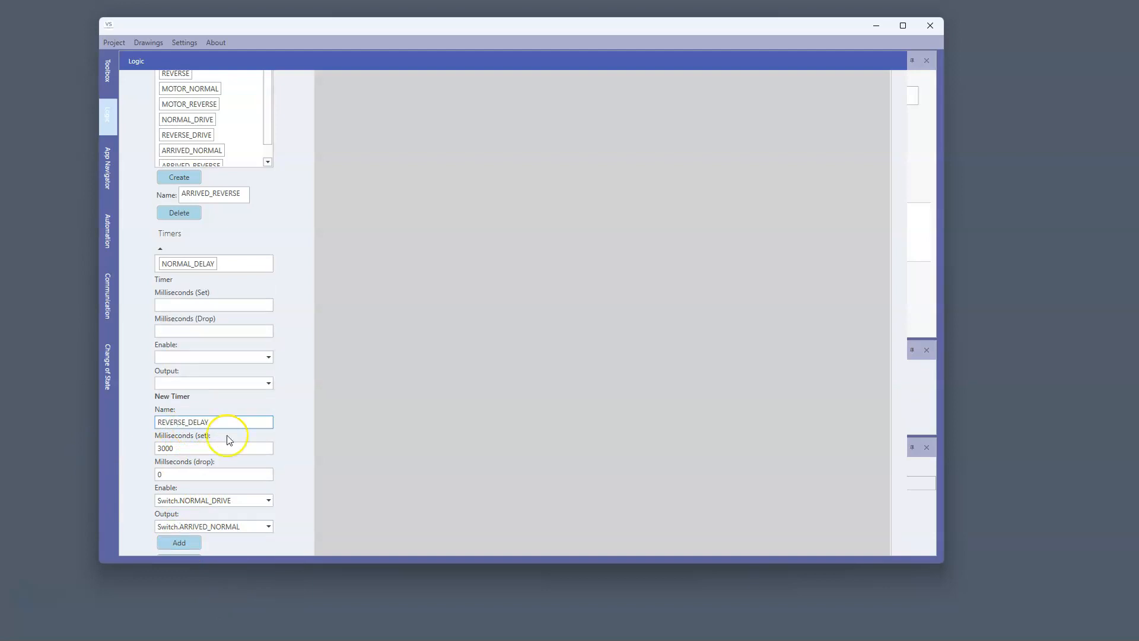
click(269, 504)
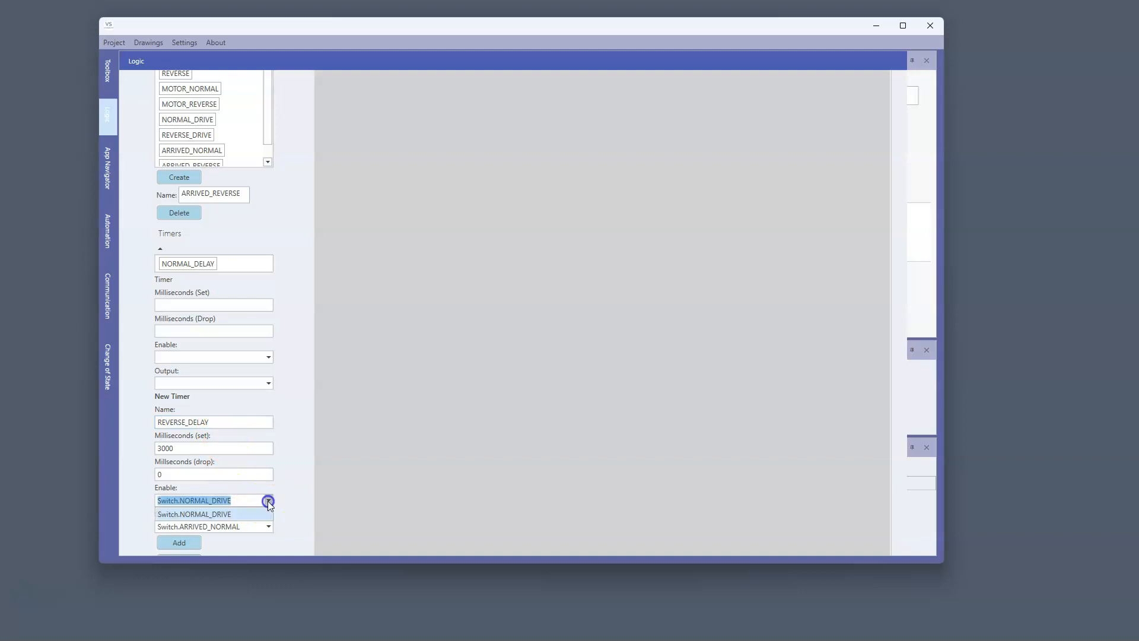
text(Switch.RE)
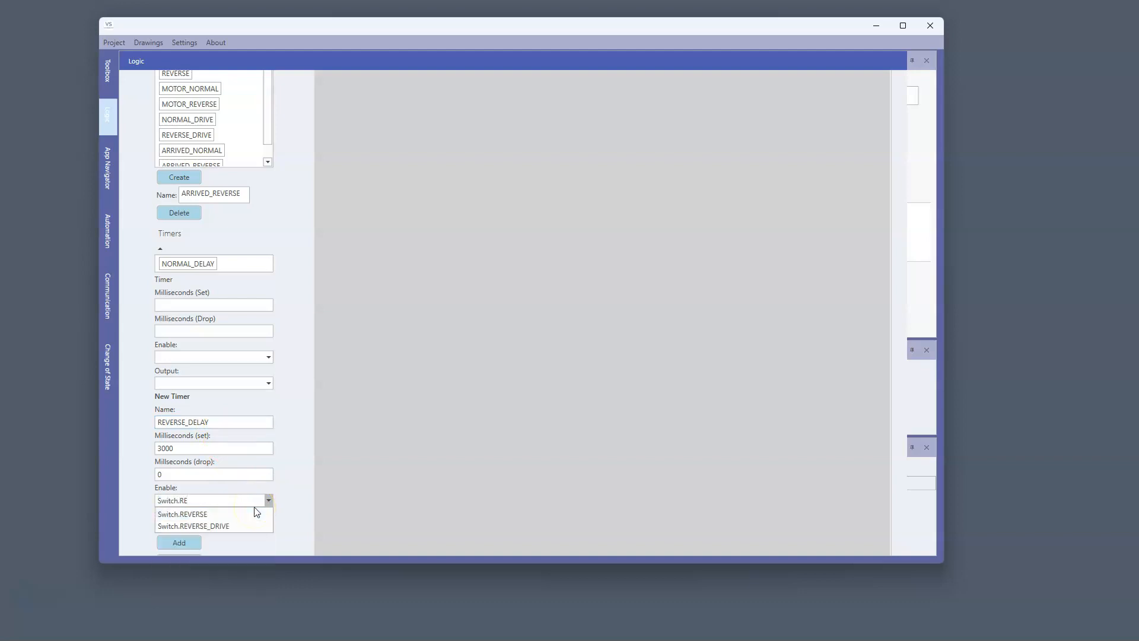
click(229, 526)
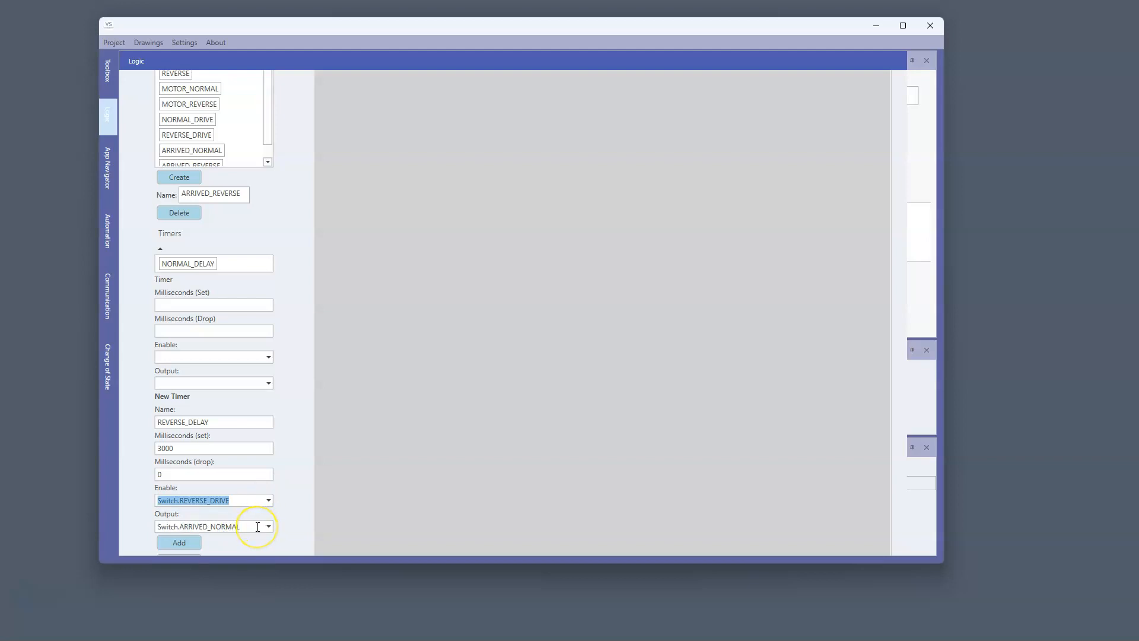
click(257, 526)
text(Swit)
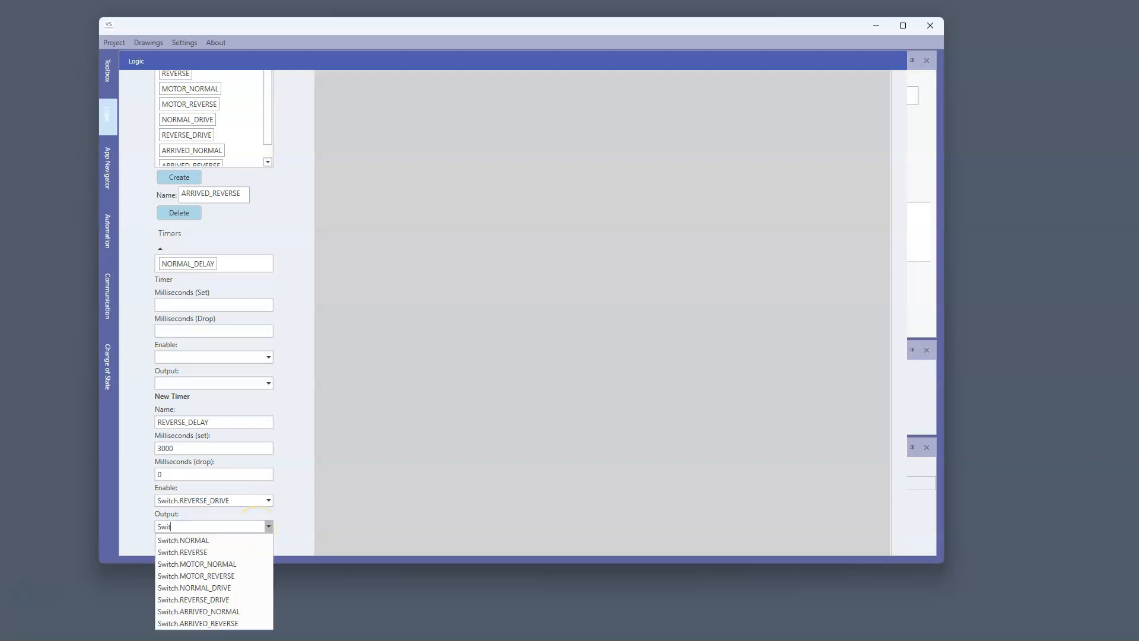
text(ch.ARRI)
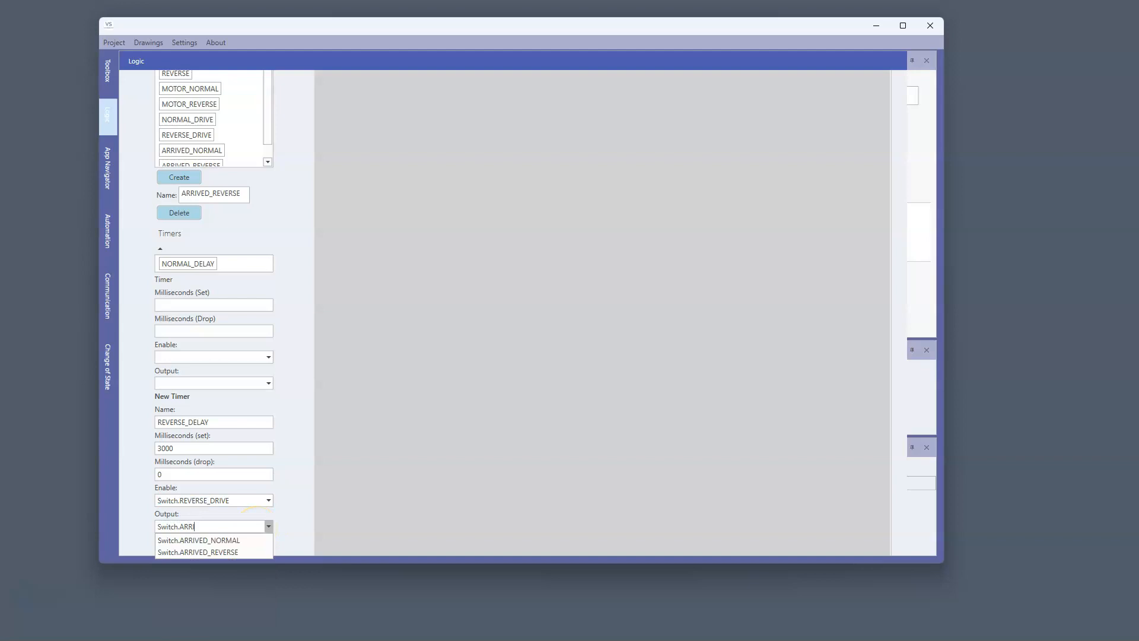
click(244, 552)
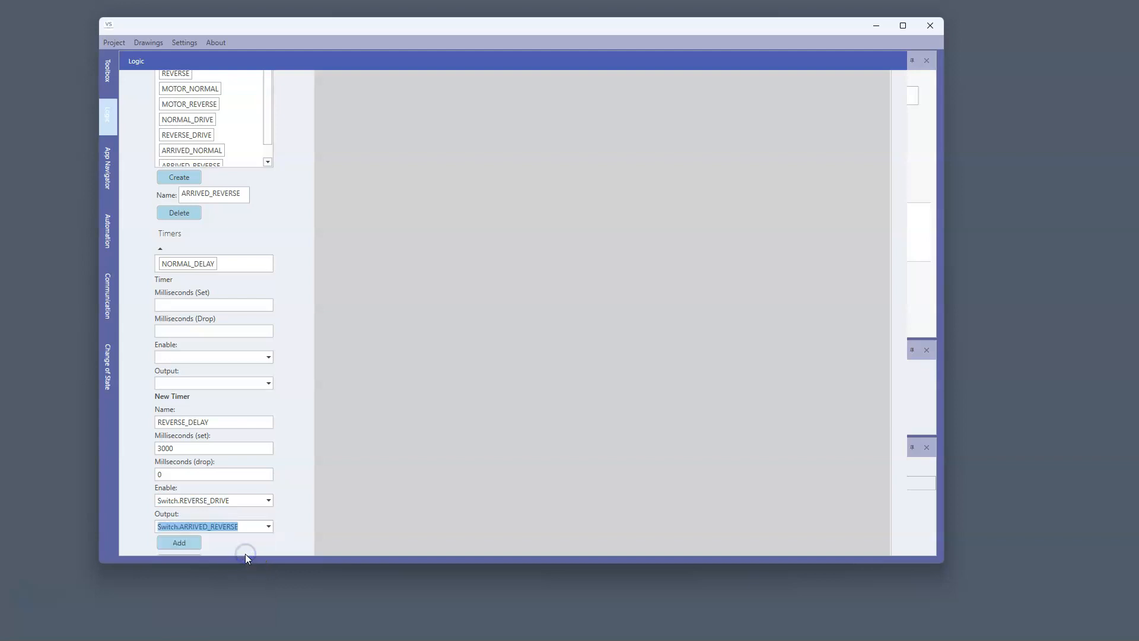
click(186, 546)
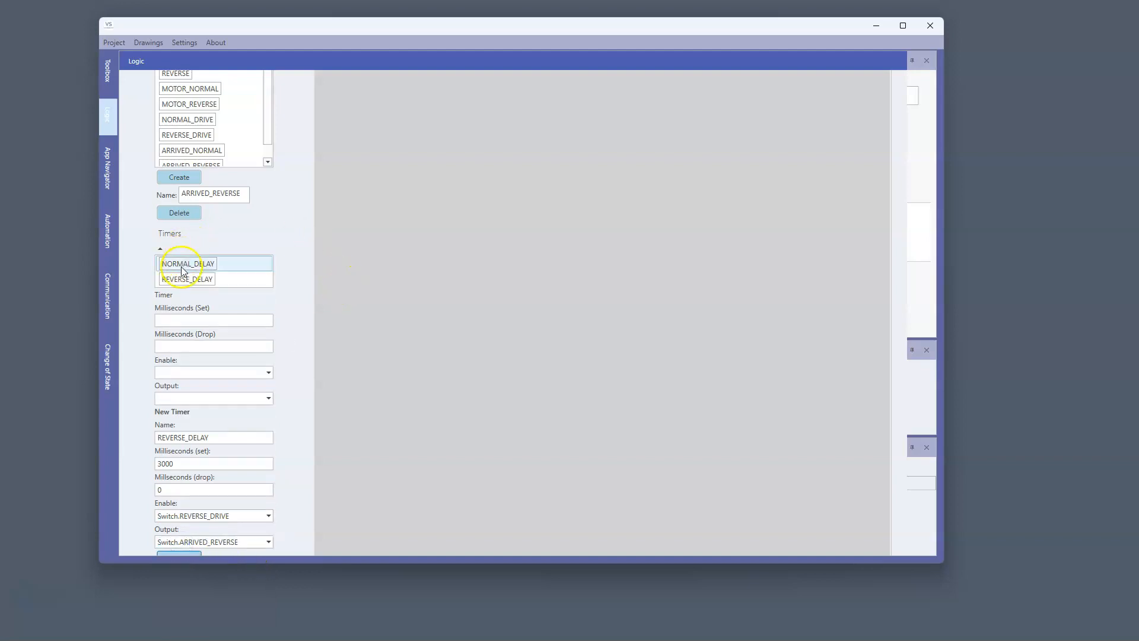
Step: Maximize the window and look over the Switch controller's tag and timer lists and the empty ladder area
scroll(290, 250, up, 10)
scroll(237, 305, down, 6)
scroll(231, 310, up, 6)
click(902, 26)
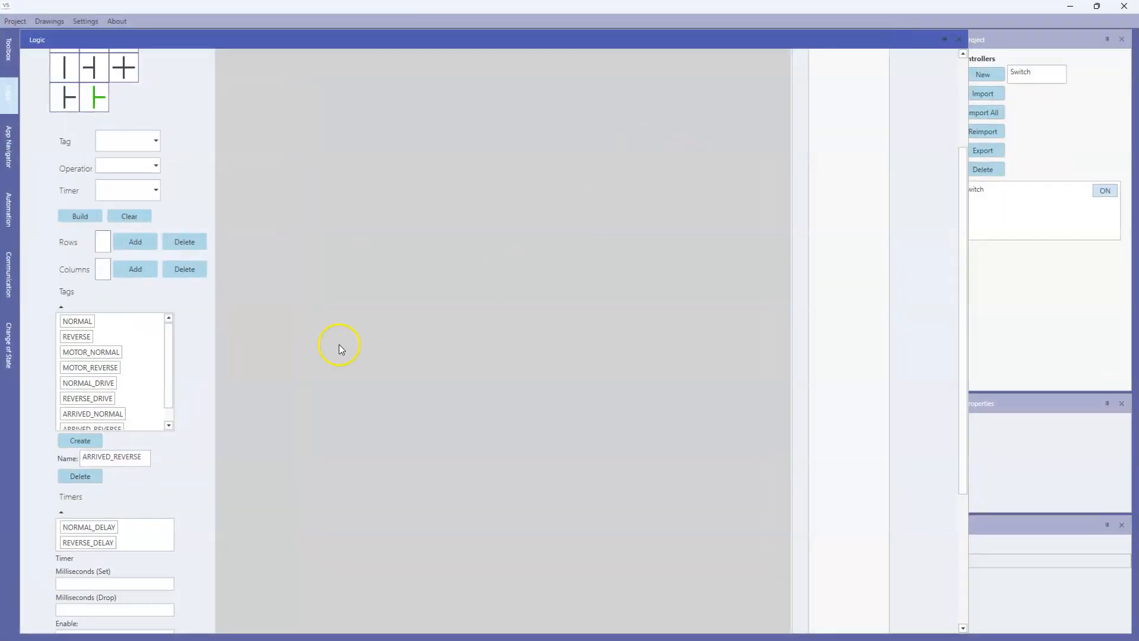
scroll(239, 423, up, 3)
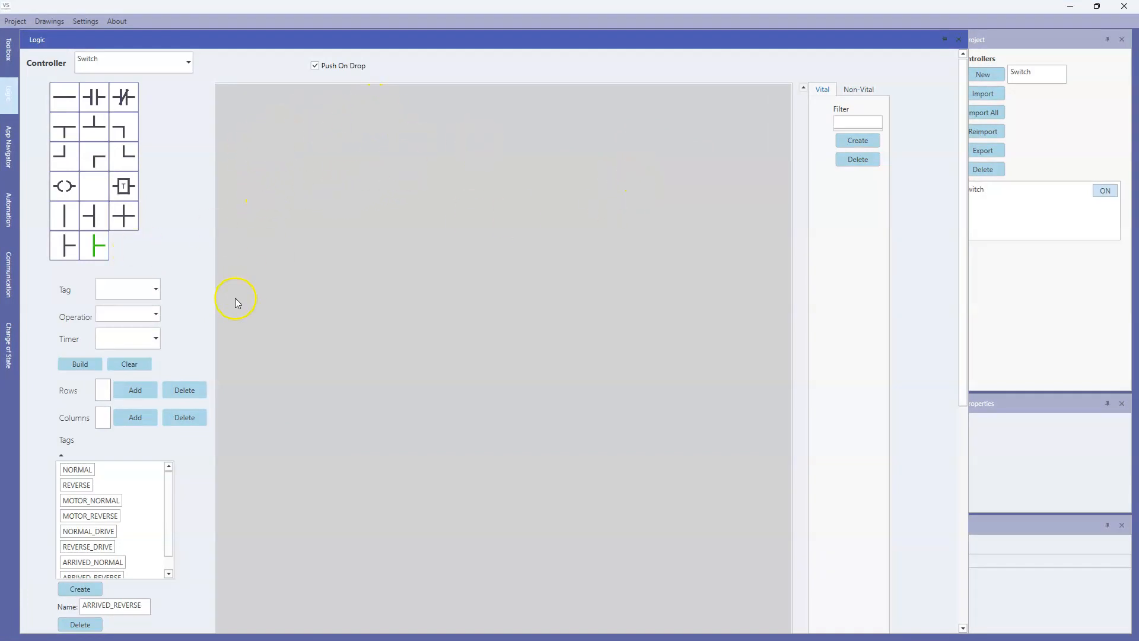
scroll(232, 356, down, 4)
mouse_move(168, 293)
mouse_down()
mouse_move(172, 308)
mouse_move(168, 272)
mouse_up()
scroll(282, 260, up, 4)
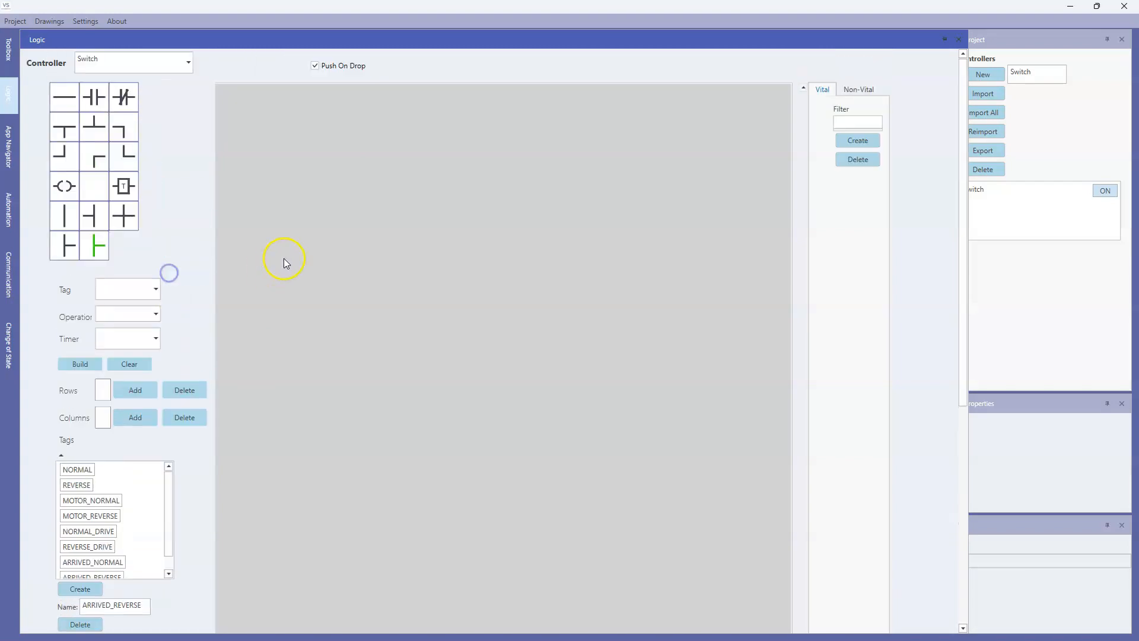
Step: Create a vital rung and fill its first row with a green power rail, wire, normally open contact, normally closed contact and output coil
click(857, 141)
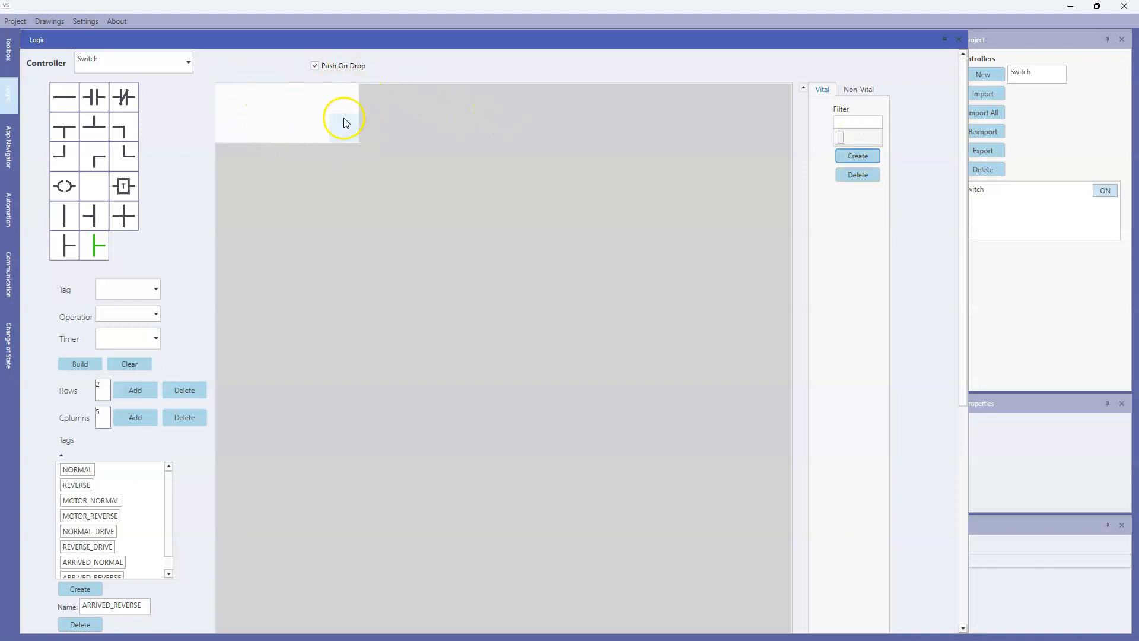
key(XF86AudioLowerVolume)
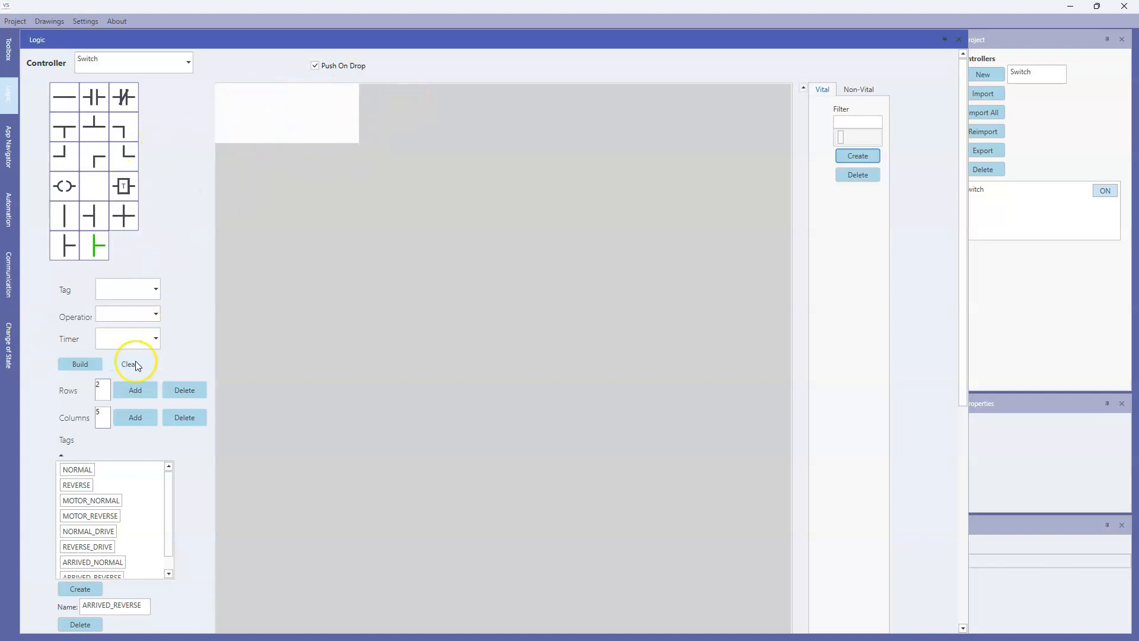
drag(256, 148, 337, 96)
drag(118, 101, 295, 96)
drag(93, 97, 275, 96)
drag(94, 245, 242, 101)
drag(59, 98, 255, 98)
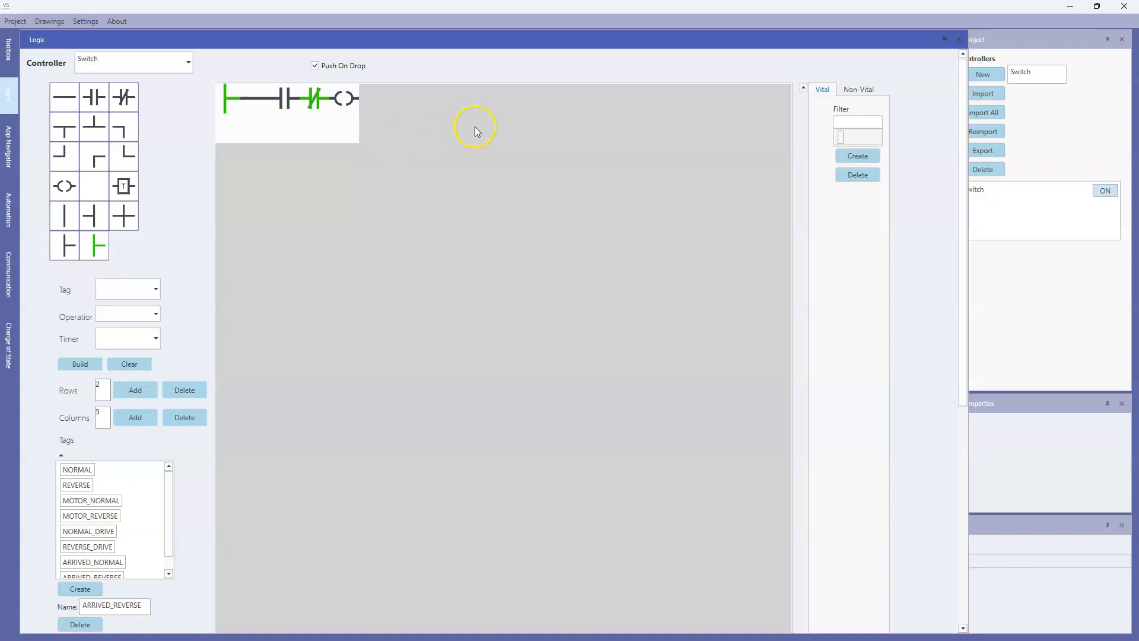
Step: Assign the NORMAL_DRIVE tag to the rung's output coil and MOTOR_REVERSE to its normally closed contact
click(339, 106)
click(158, 290)
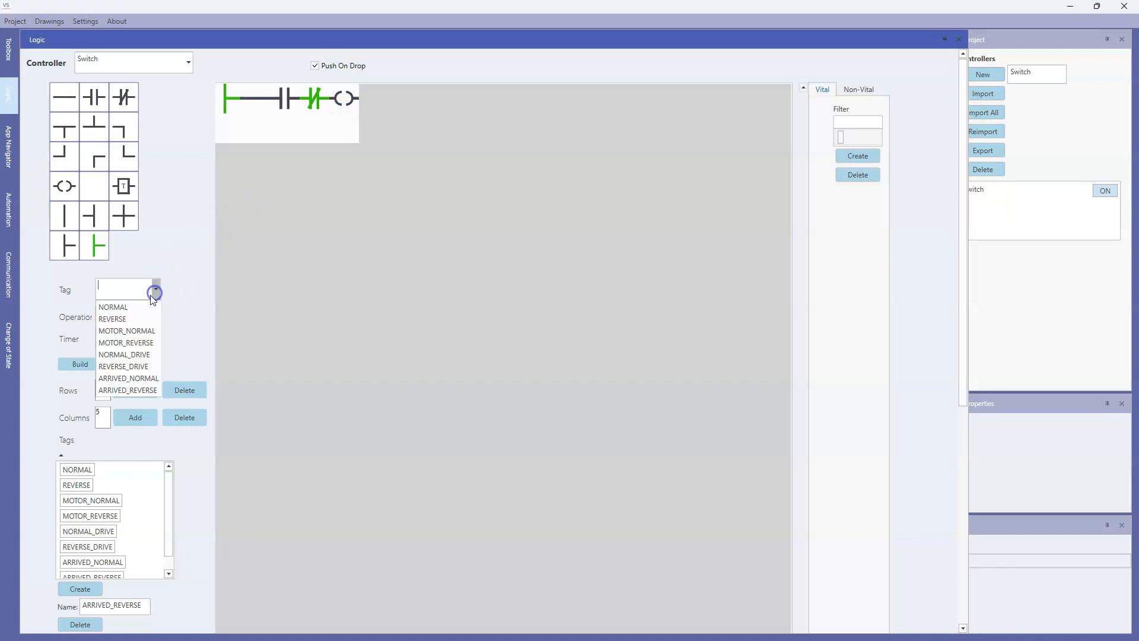
click(123, 354)
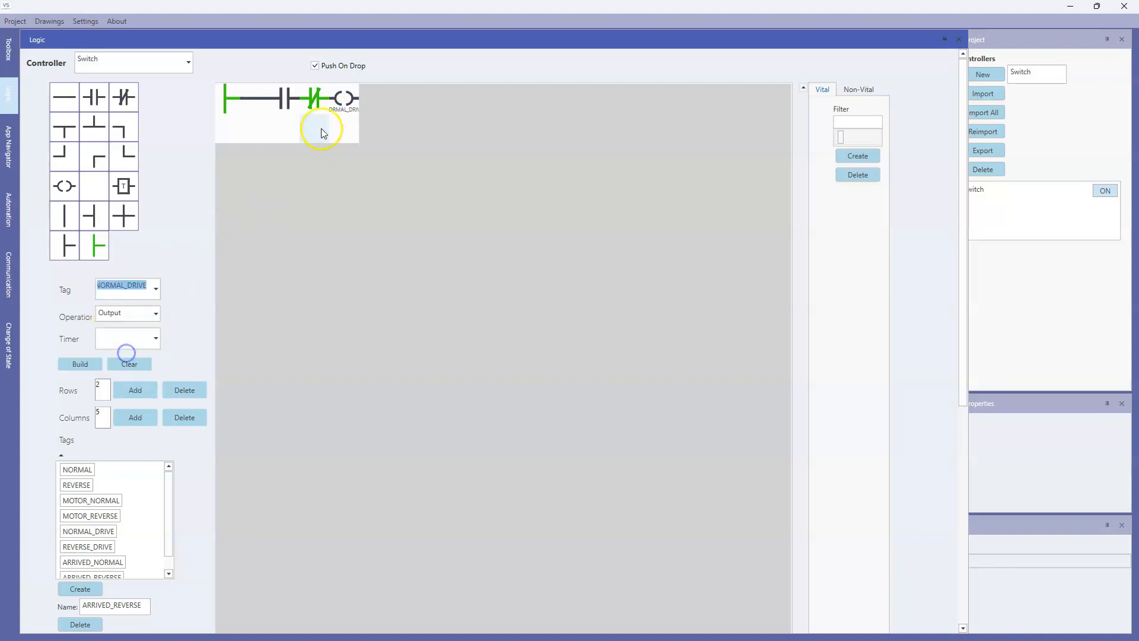
click(315, 101)
click(156, 289)
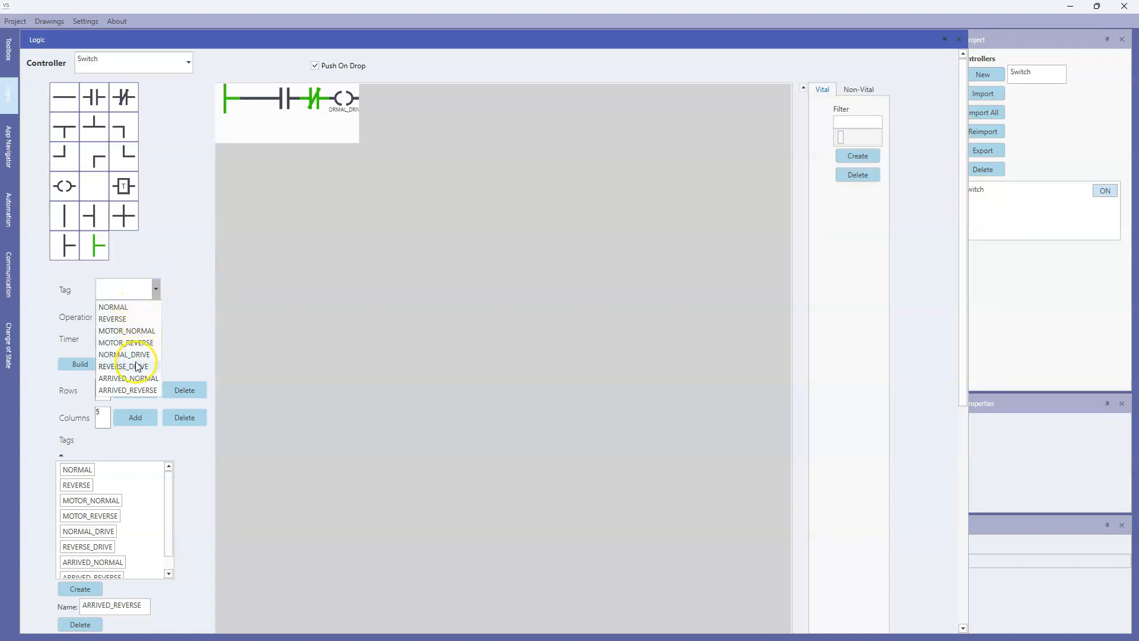
click(138, 343)
Step: Assign the MOTOR_NORMAL tag to the normally open contact and build the NORMAL_DRIVE rung
click(284, 100)
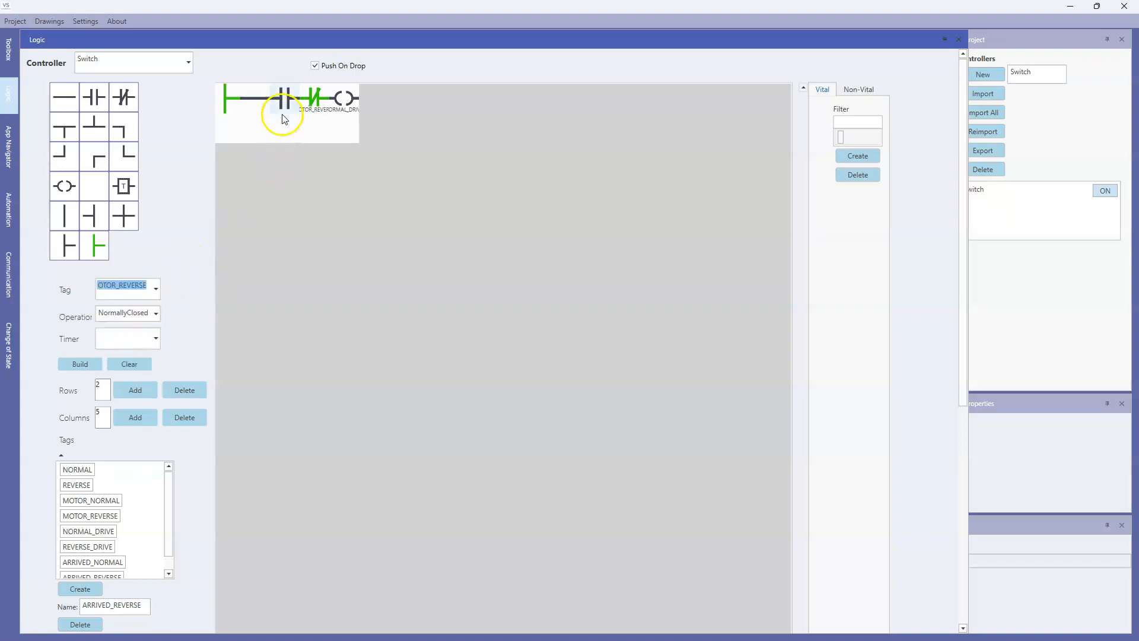
click(157, 288)
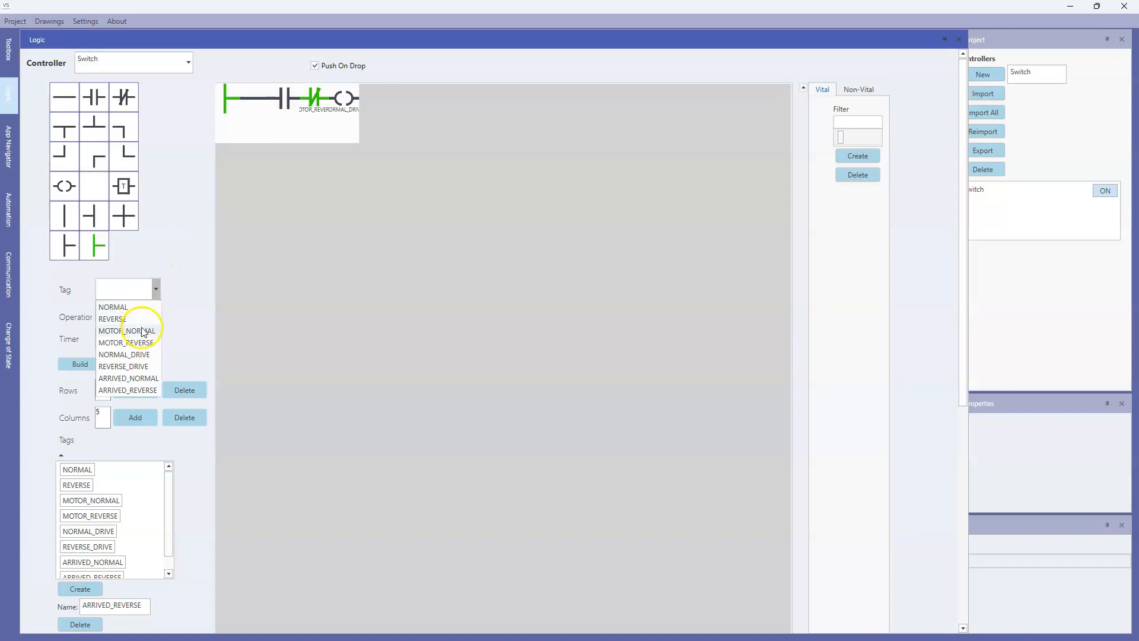
click(161, 323)
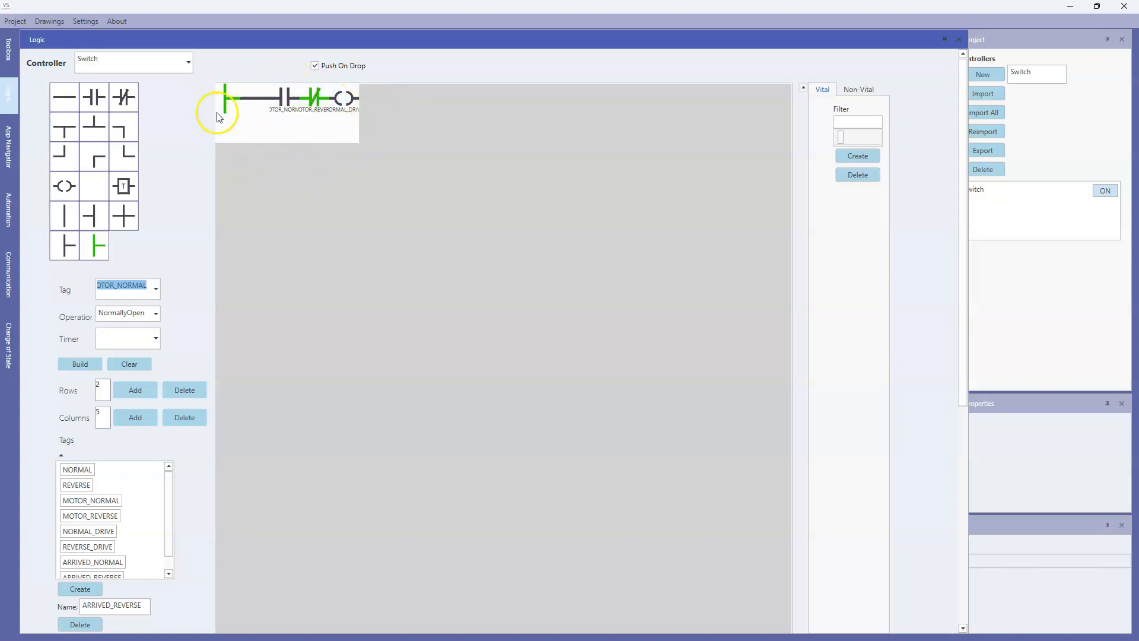
click(79, 364)
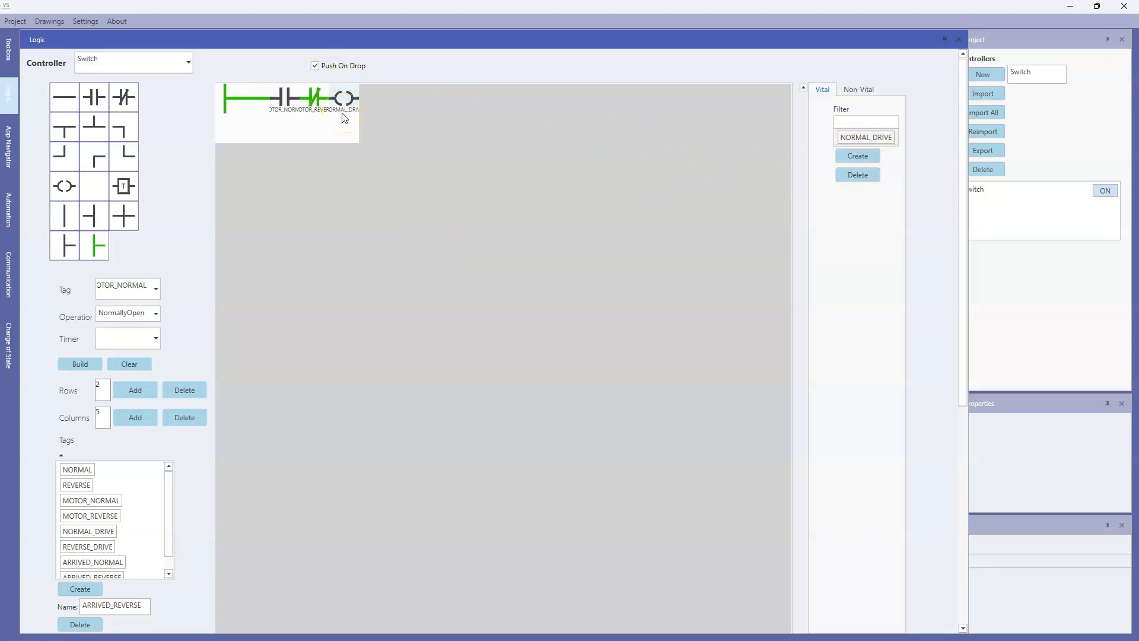
click(283, 108)
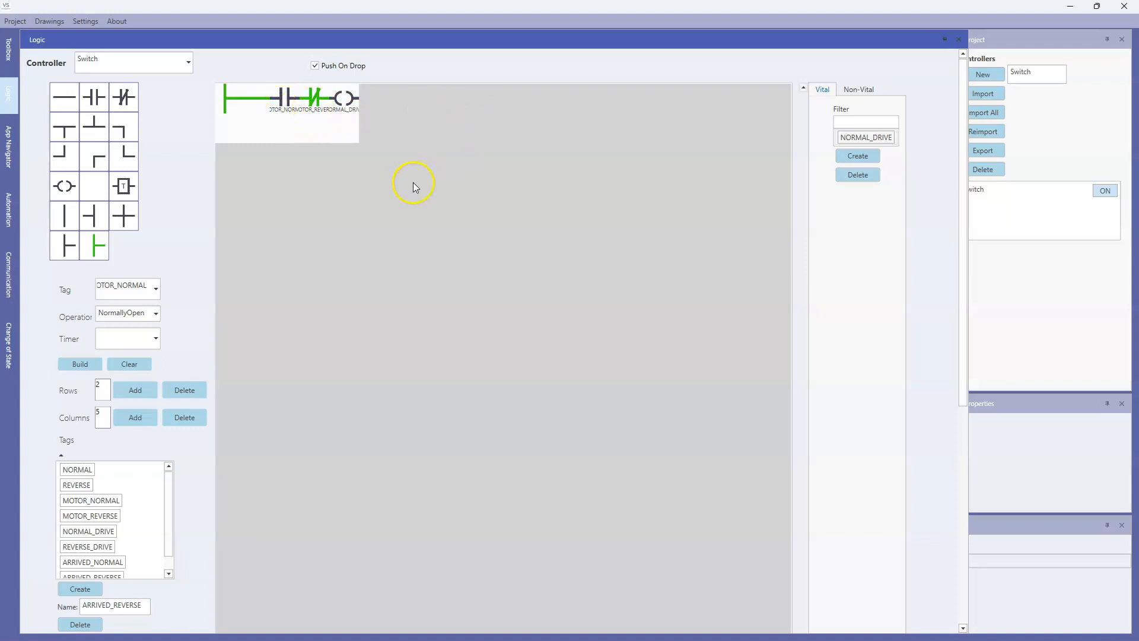
Step: Create a second vital rung with a green power rail, wire, normally open contact, normally closed contact and output coil in its first row
click(854, 156)
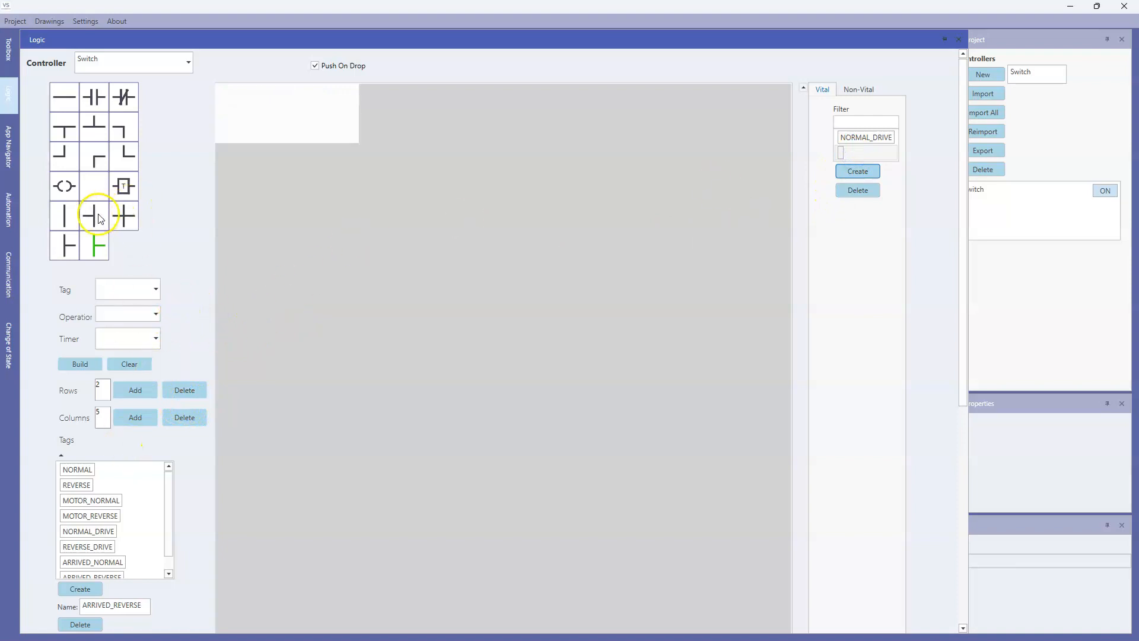
drag(64, 185, 339, 96)
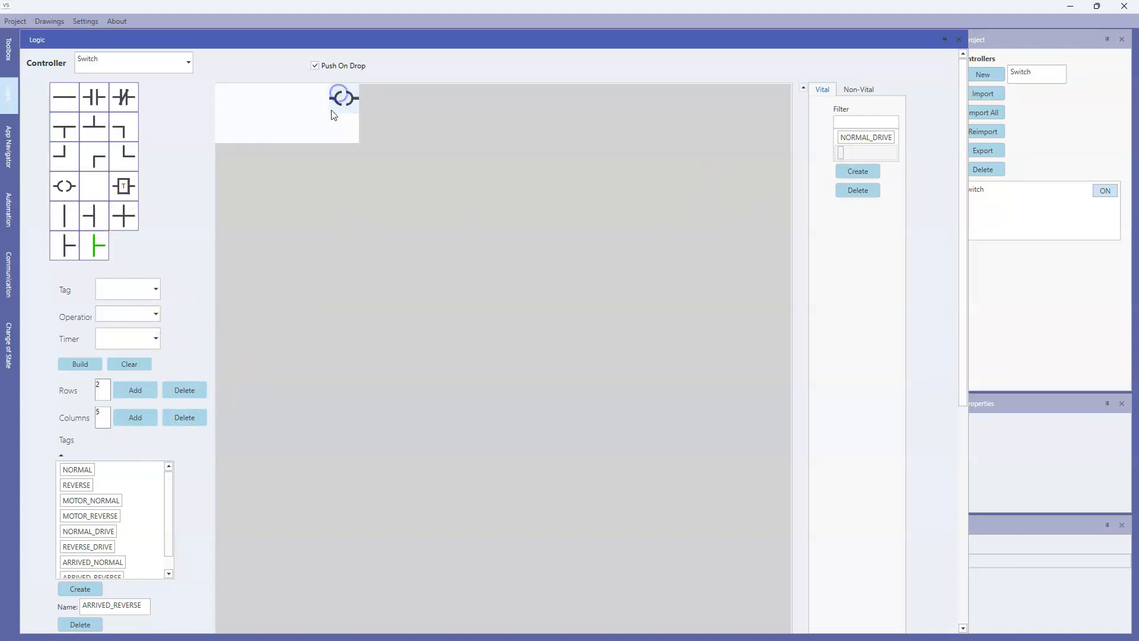
drag(124, 96, 120, 99)
drag(304, 100, 303, 101)
drag(122, 97, 282, 100)
drag(92, 251, 92, 251)
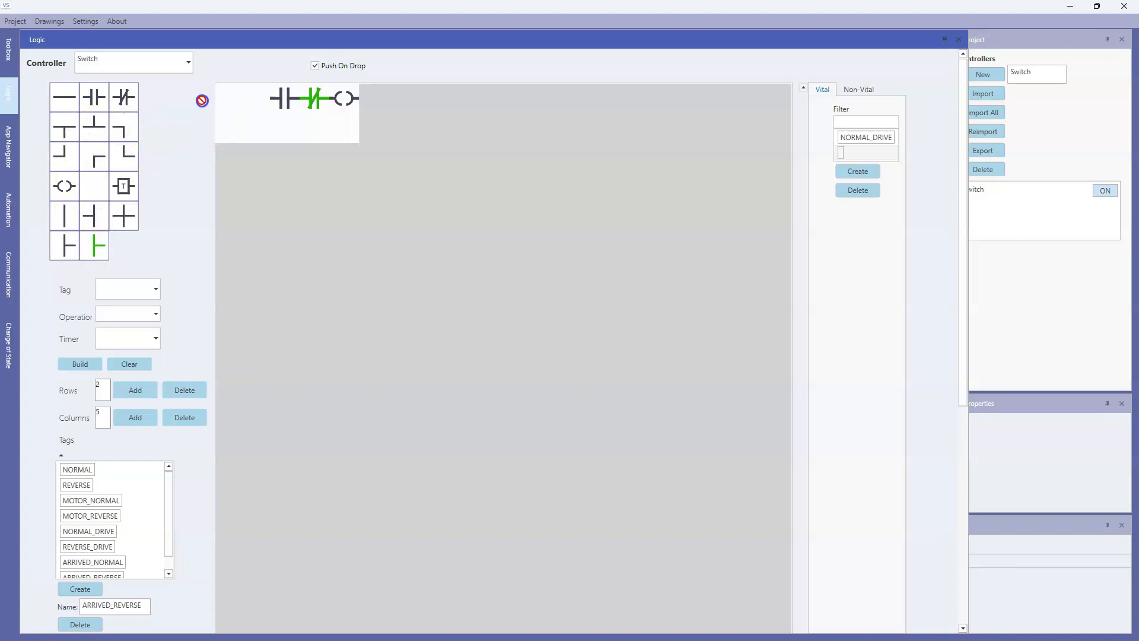
drag(228, 102, 230, 100)
drag(66, 97, 68, 101)
drag(242, 106, 242, 104)
Step: Assign the REVERSE_DRIVE tag to the second rung's output coil
click(343, 98)
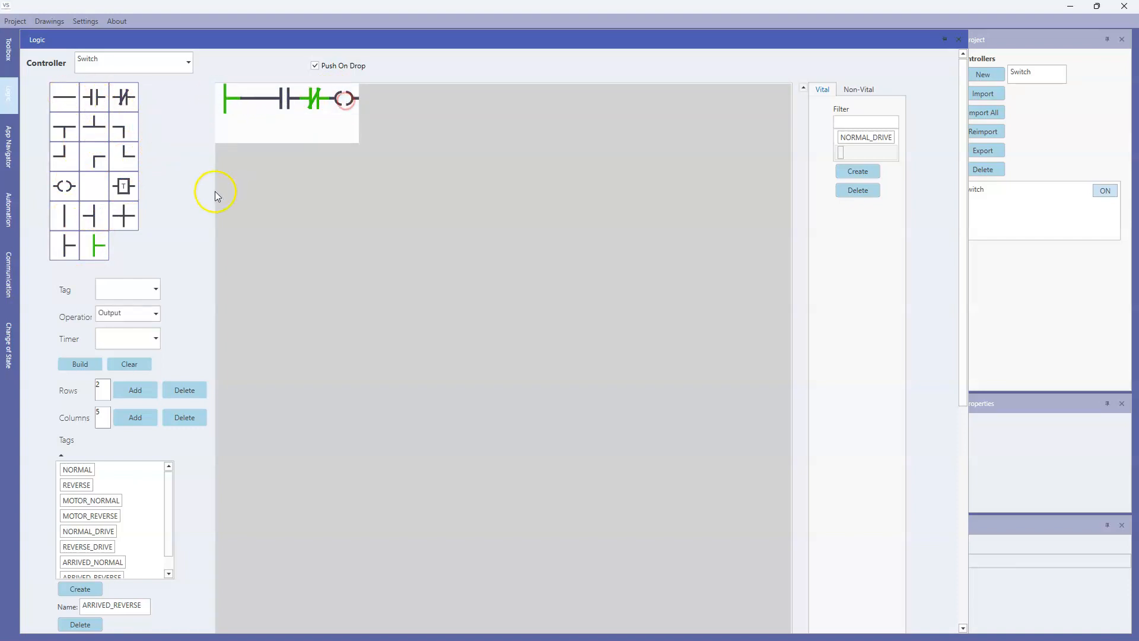
click(156, 288)
click(131, 366)
Step: Assign the MOTOR_REVERSE tag to the second rung's normally closed contact
click(313, 99)
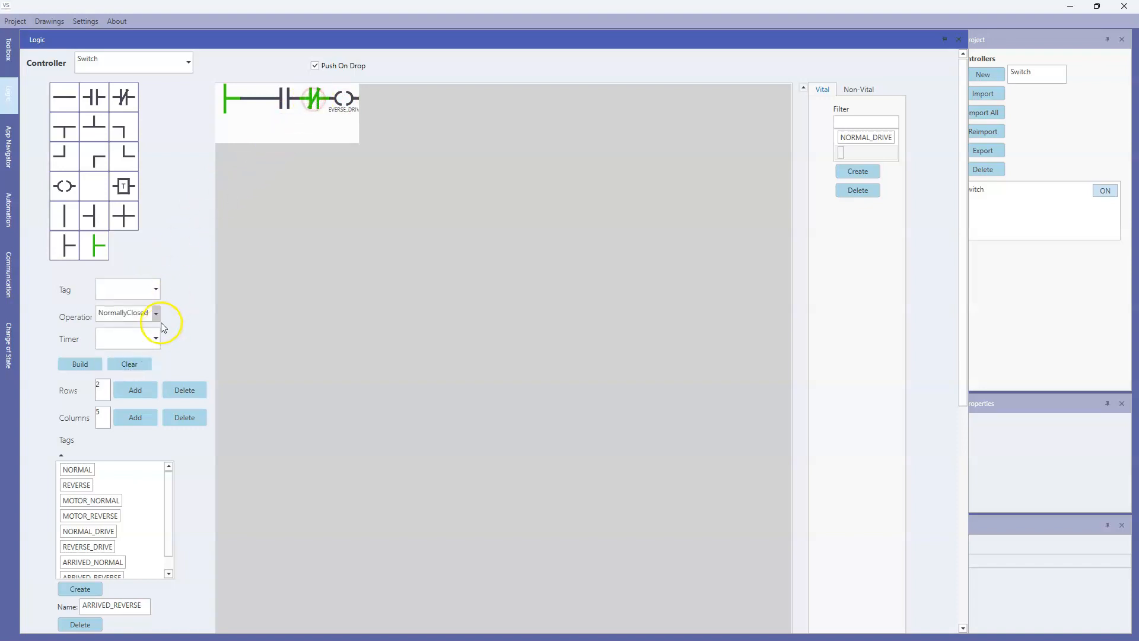
click(156, 289)
click(133, 342)
Step: Assign the MOTOR_REVERSE tag to the second rung's normally open contact
click(278, 97)
click(290, 97)
click(158, 291)
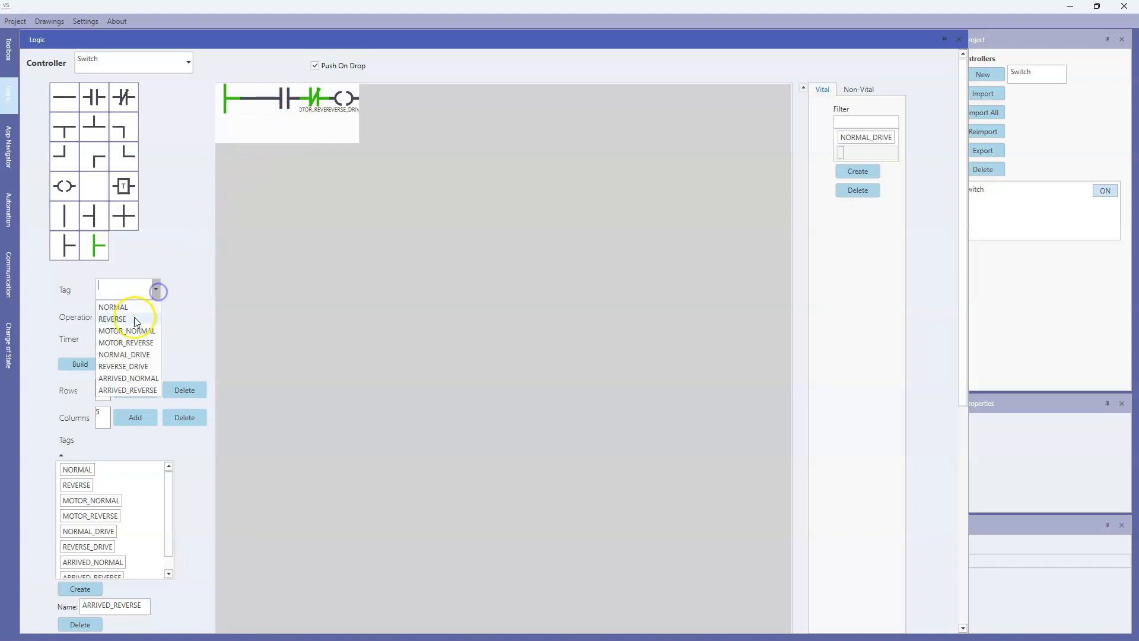
click(135, 333)
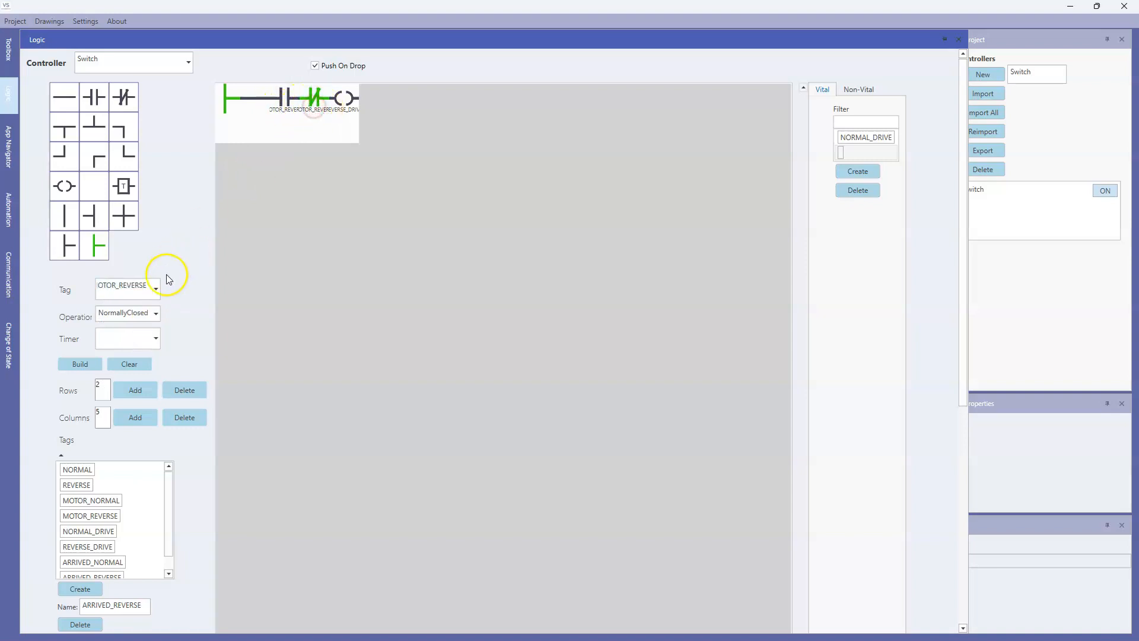
Step: Change the normally closed contact's tag to MOTOR_NORMAL and build the REVERSE_DRIVE rung
click(156, 290)
click(128, 329)
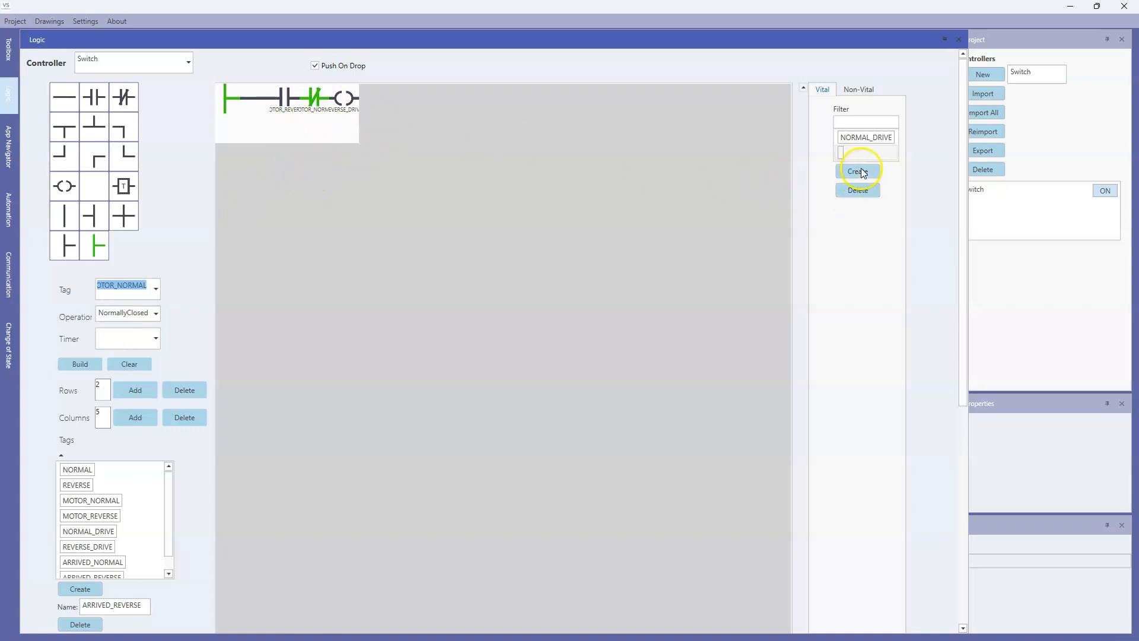
click(80, 363)
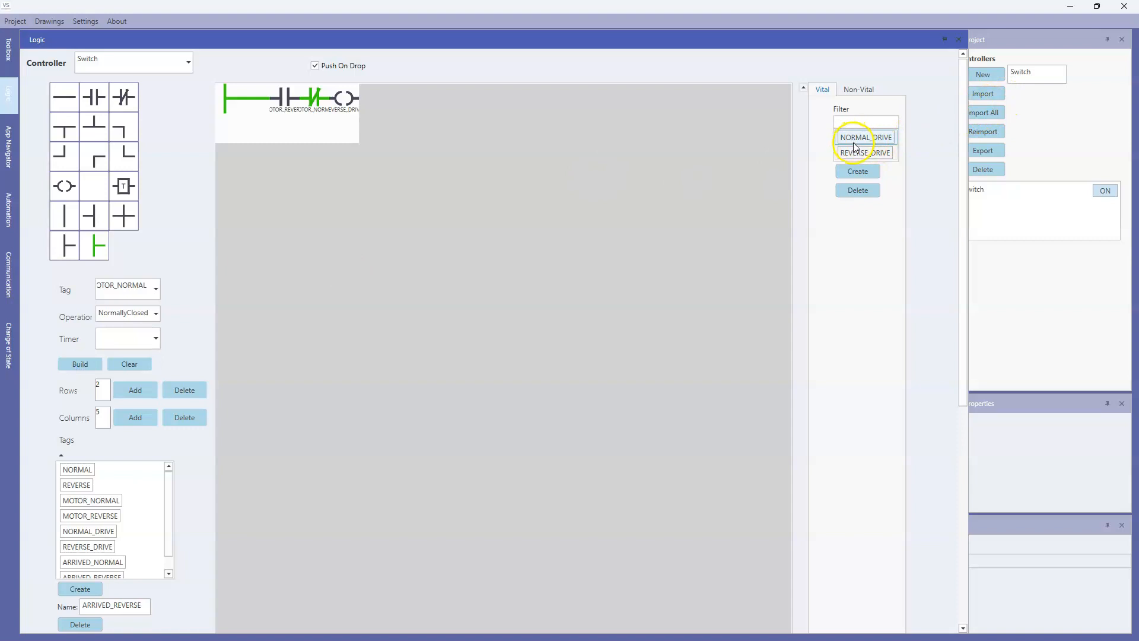
Step: Review the controller's tags and delay timers to determine which arrival and position tags still need logic
scroll(204, 301, down, 12)
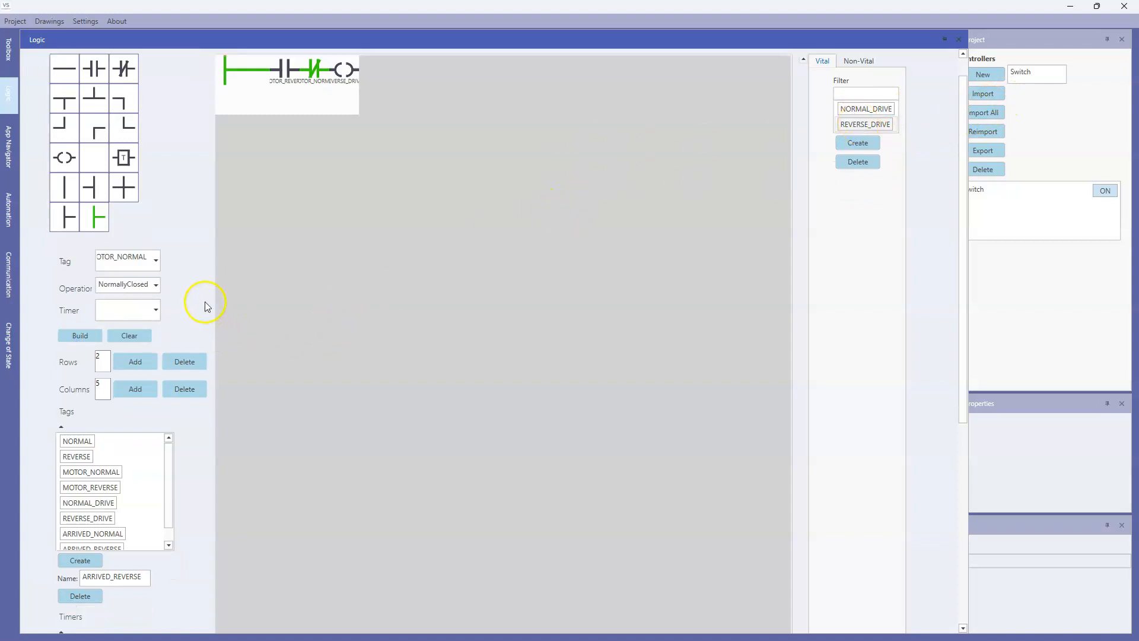
scroll(188, 302, up, 4)
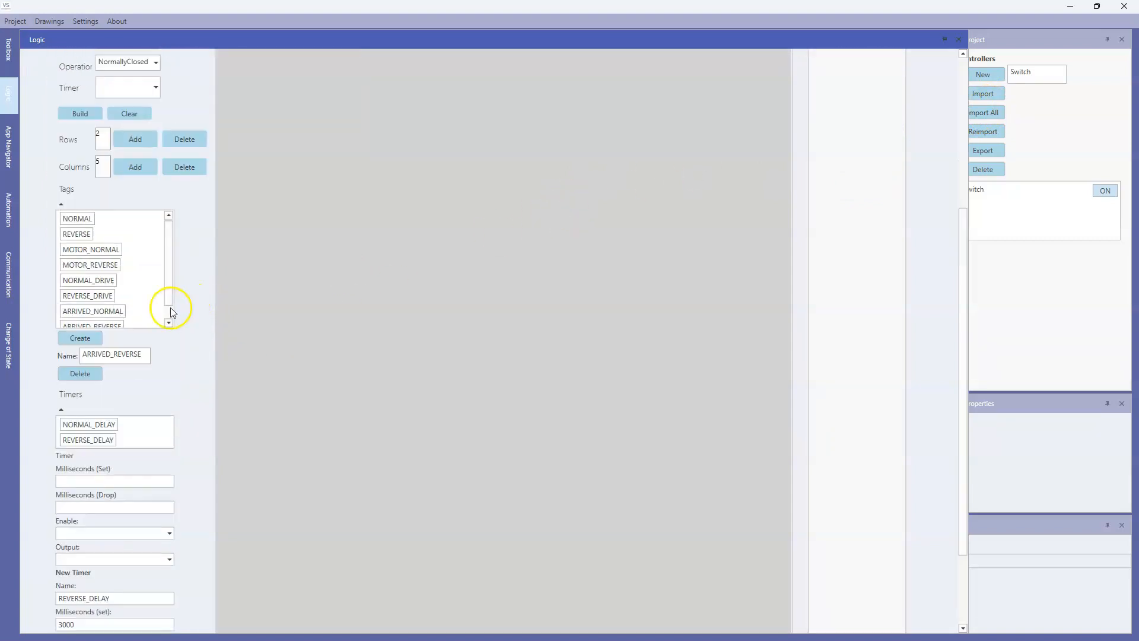
drag(170, 279, 175, 300)
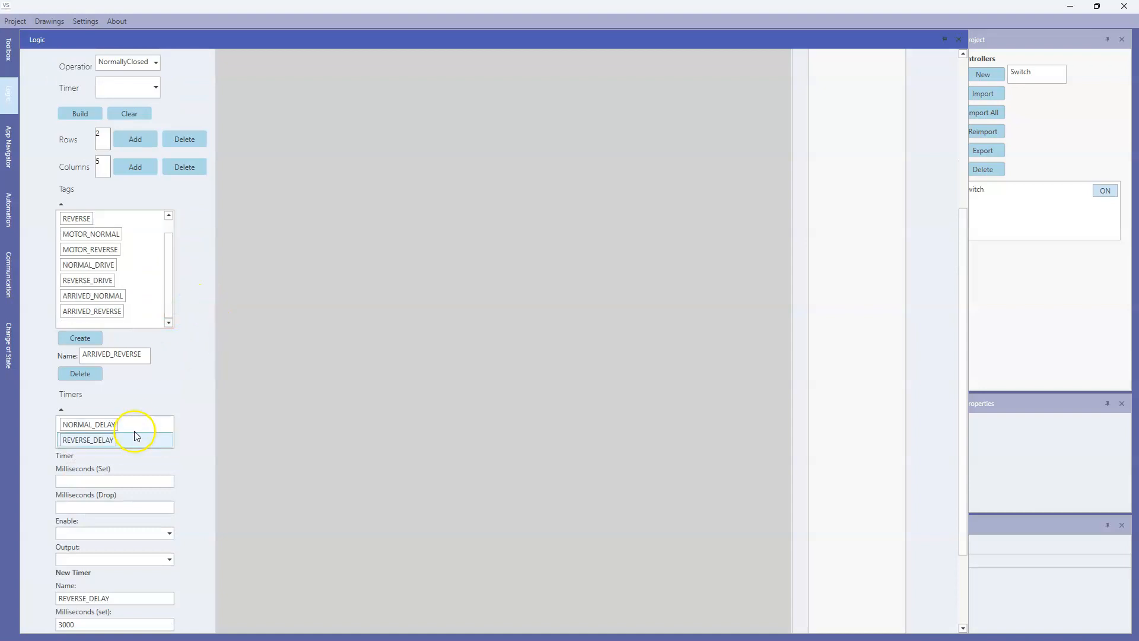
scroll(133, 451, down, 4)
scroll(134, 452, up, 2)
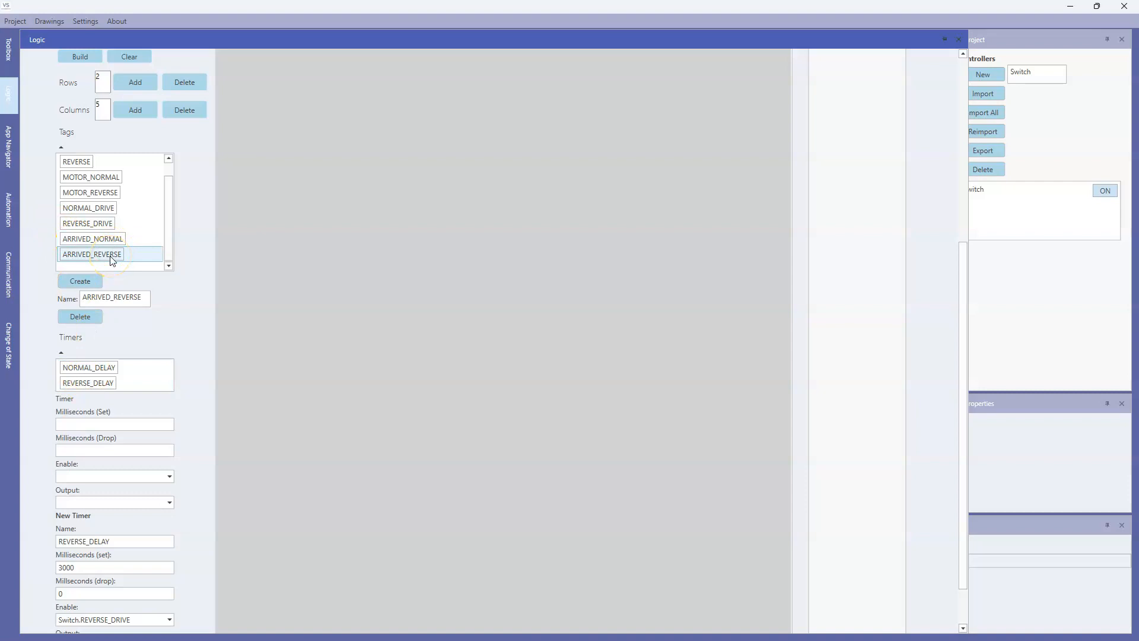
click(159, 325)
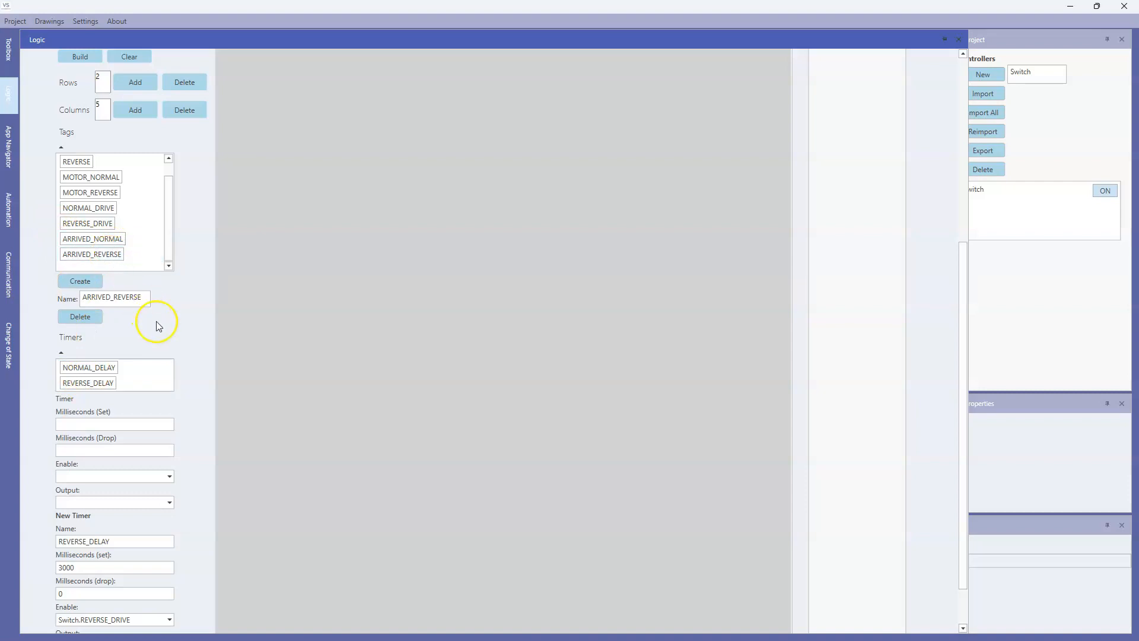
scroll(92, 249, up, 3)
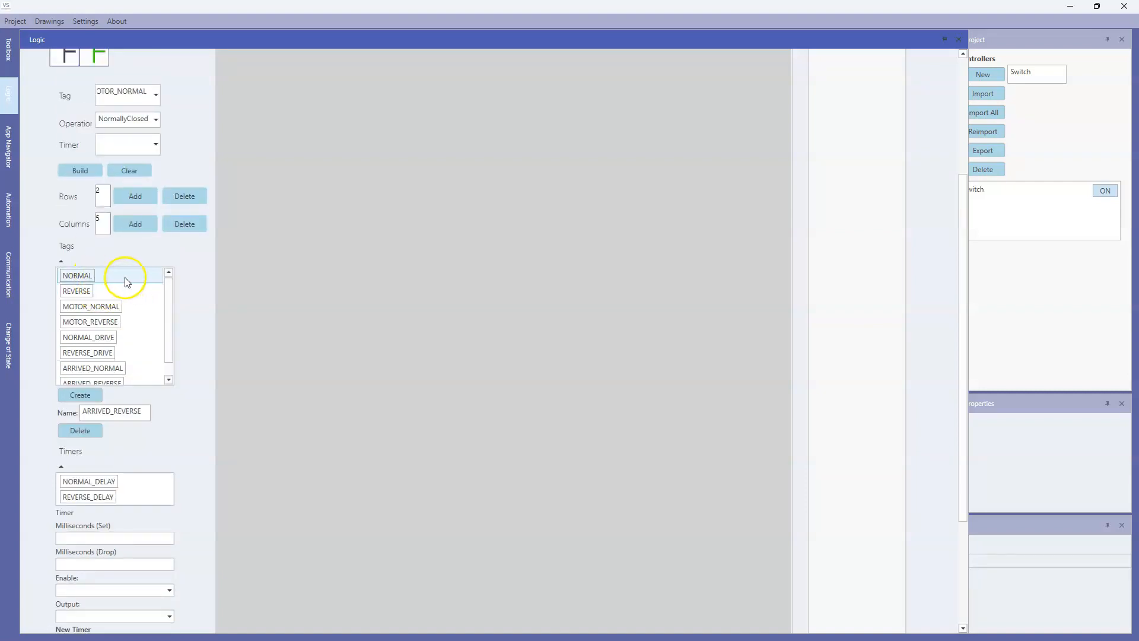
scroll(121, 287, down, 3)
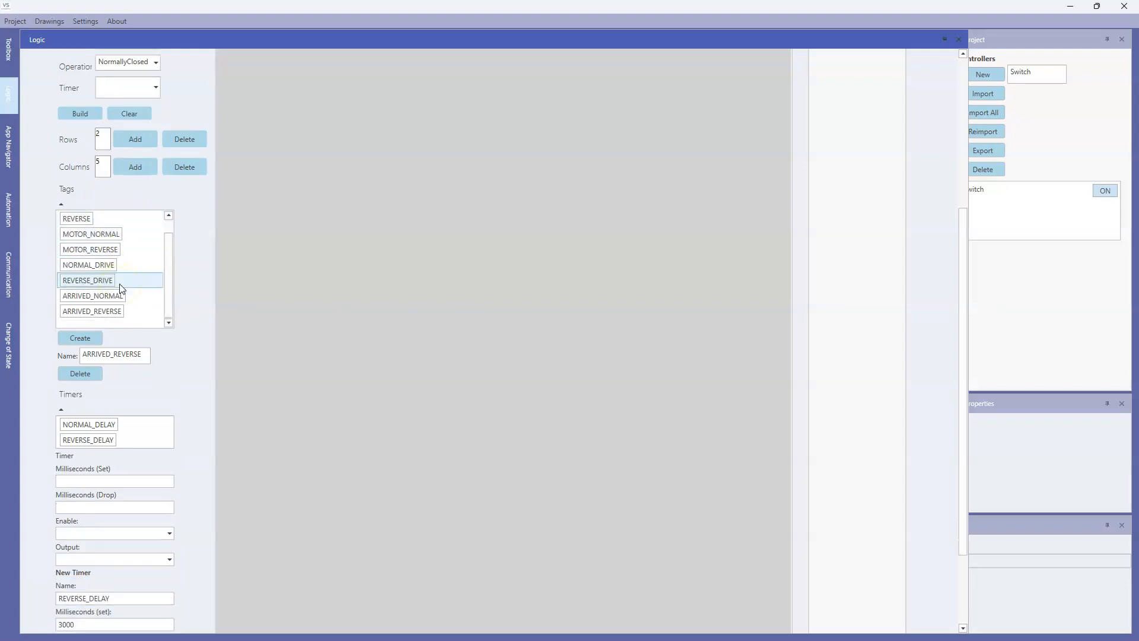
scroll(382, 282, up, 10)
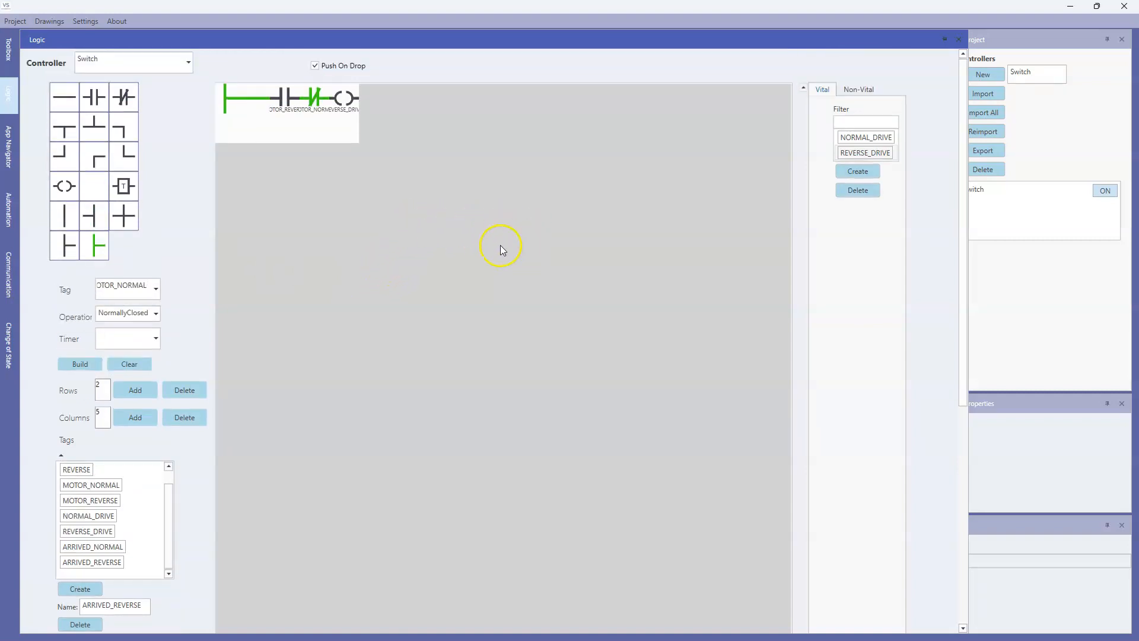
scroll(375, 268, down, 3)
scroll(141, 442, up, 3)
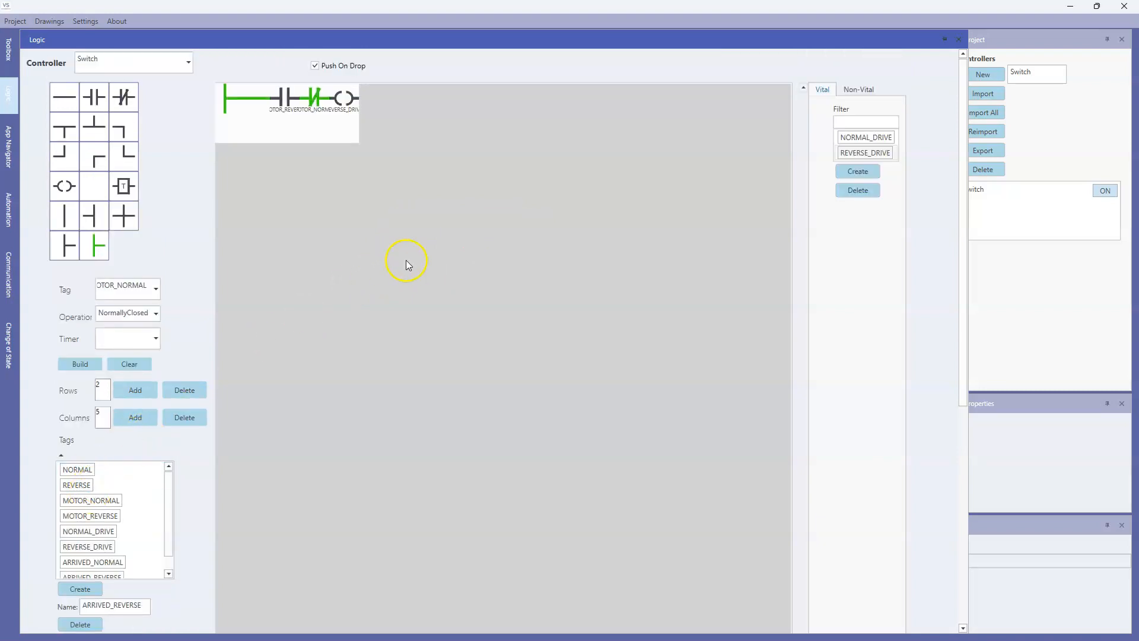
Step: Create a third vital rung seven columns wide and place its output coil with the closing tee and corner of a parallel branch
click(854, 173)
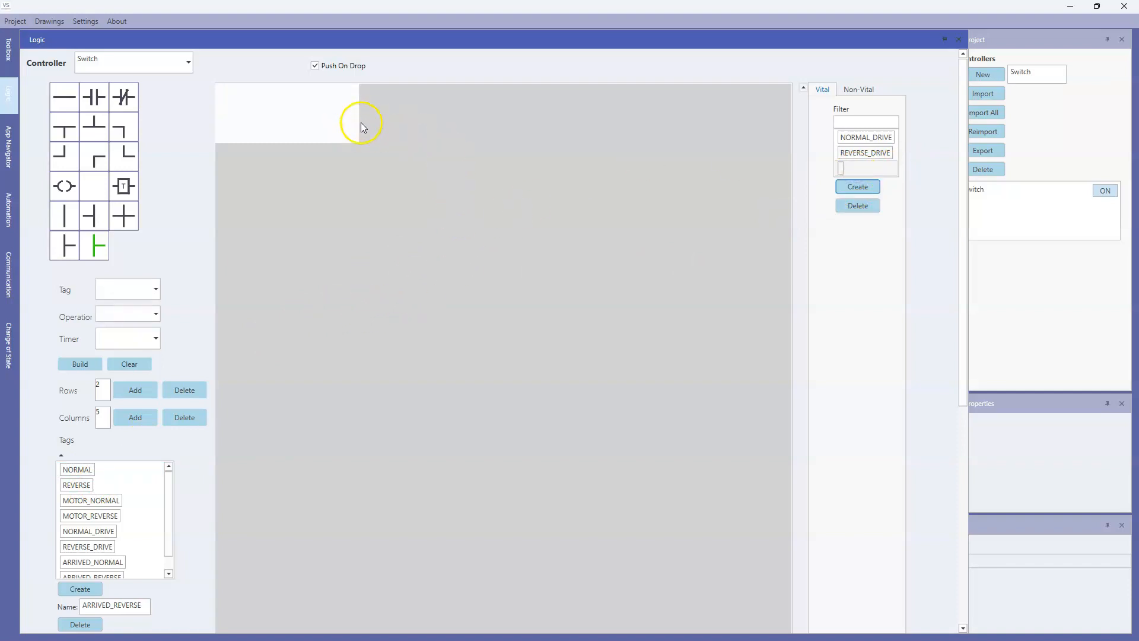
click(134, 418)
click(134, 417)
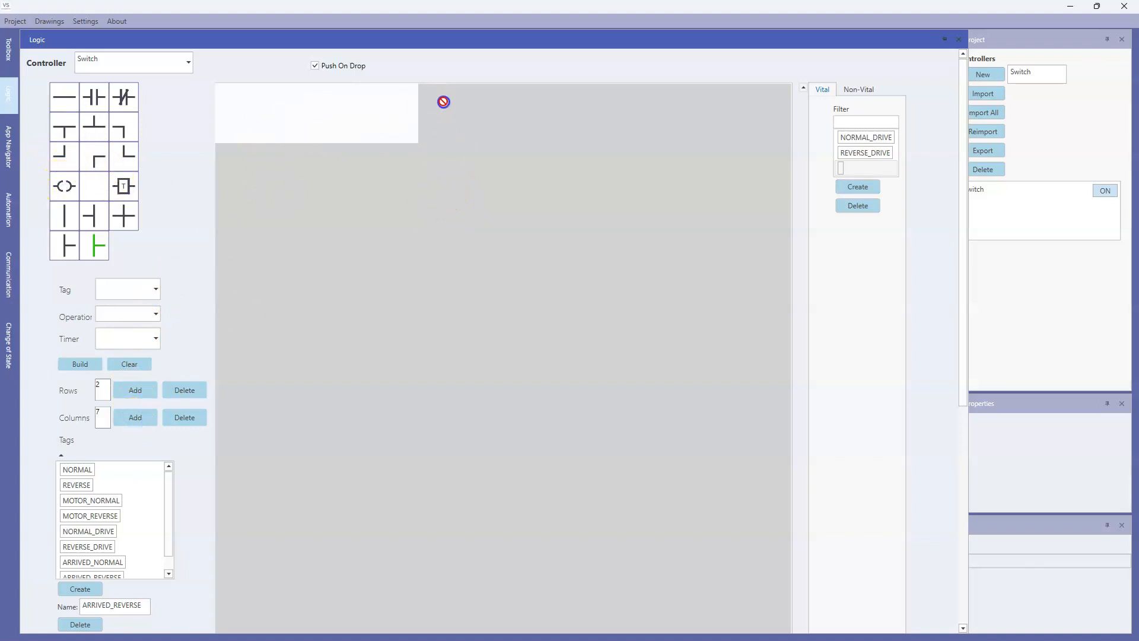
drag(393, 97, 393, 97)
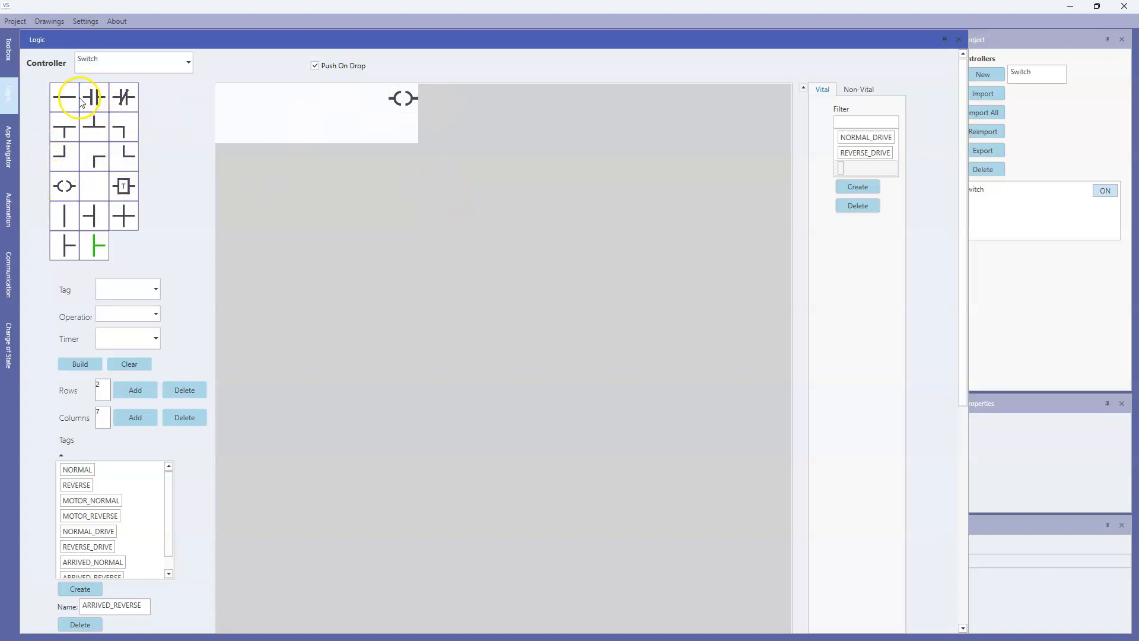
drag(68, 122, 371, 98)
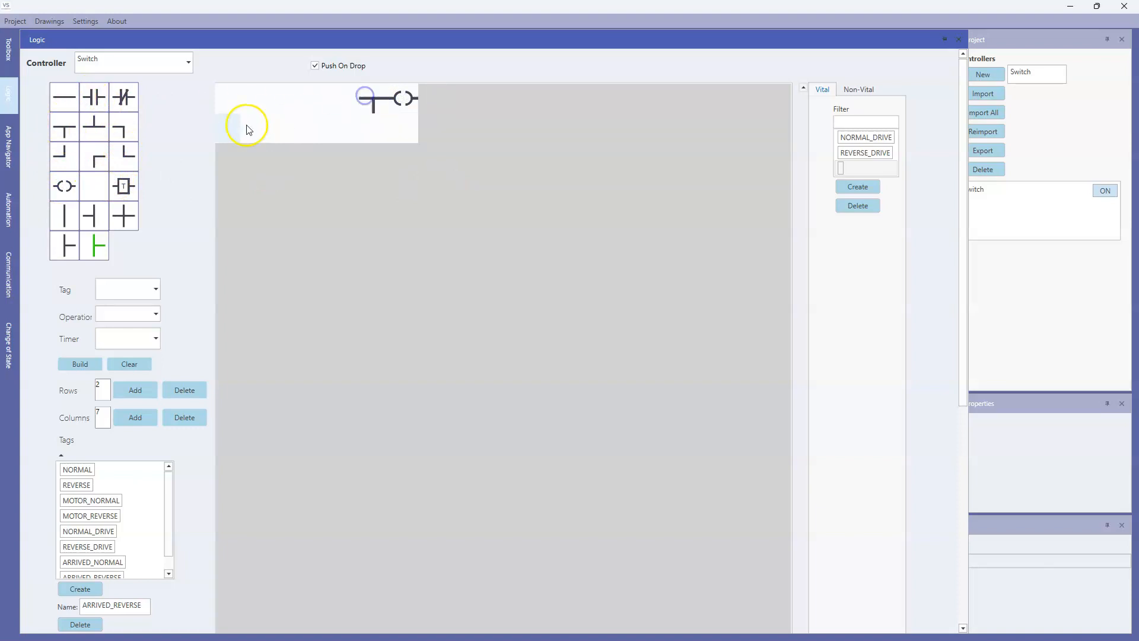
drag(66, 154, 273, 152)
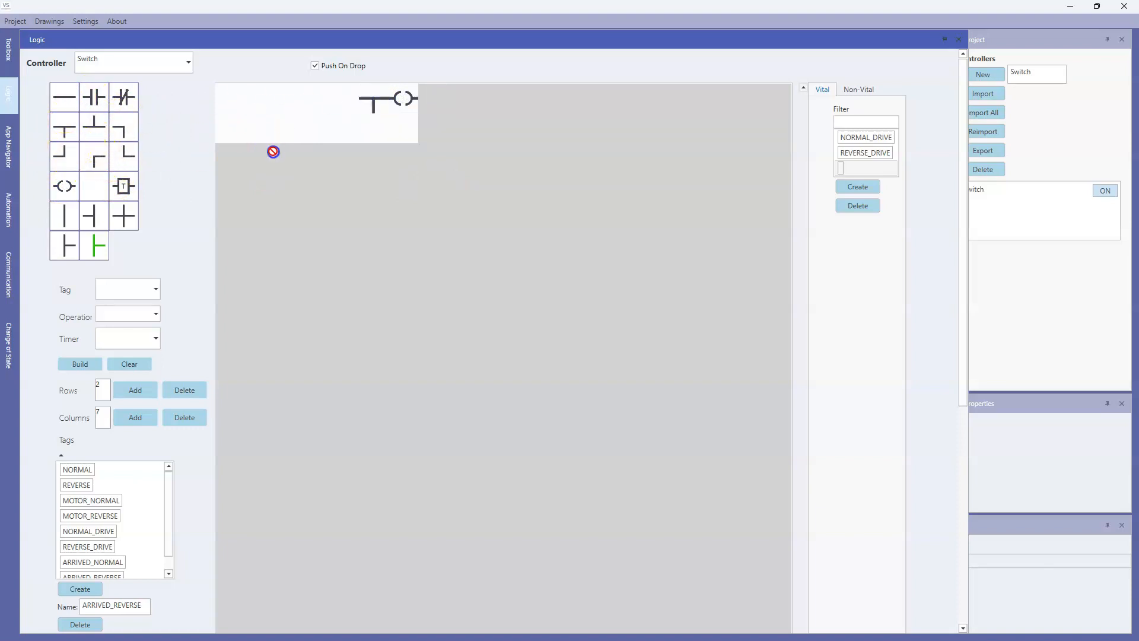
drag(367, 136, 368, 136)
Step: Add the third rung's power rail, the branch's opening tee and corner, and two parallel normally open contacts
drag(135, 197, 224, 101)
drag(64, 128, 260, 104)
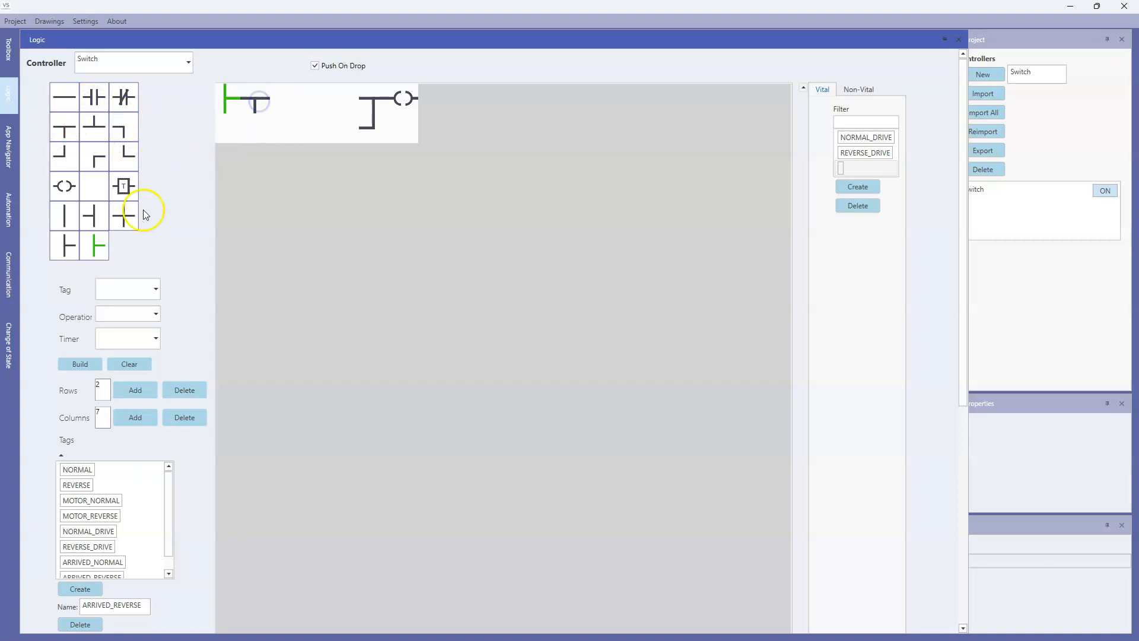
drag(119, 161, 257, 127)
drag(95, 100, 287, 103)
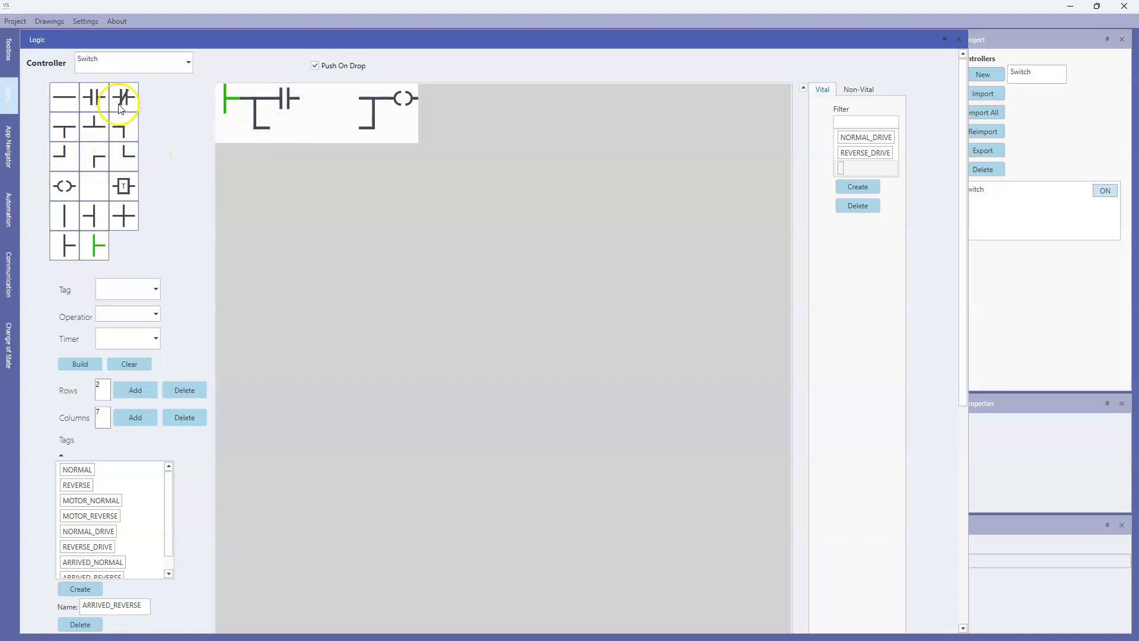
drag(94, 98, 285, 131)
Step: Insert a normally closed contact before the third rung's coil and fill the gaps in both branches with straight wires
drag(123, 98, 373, 105)
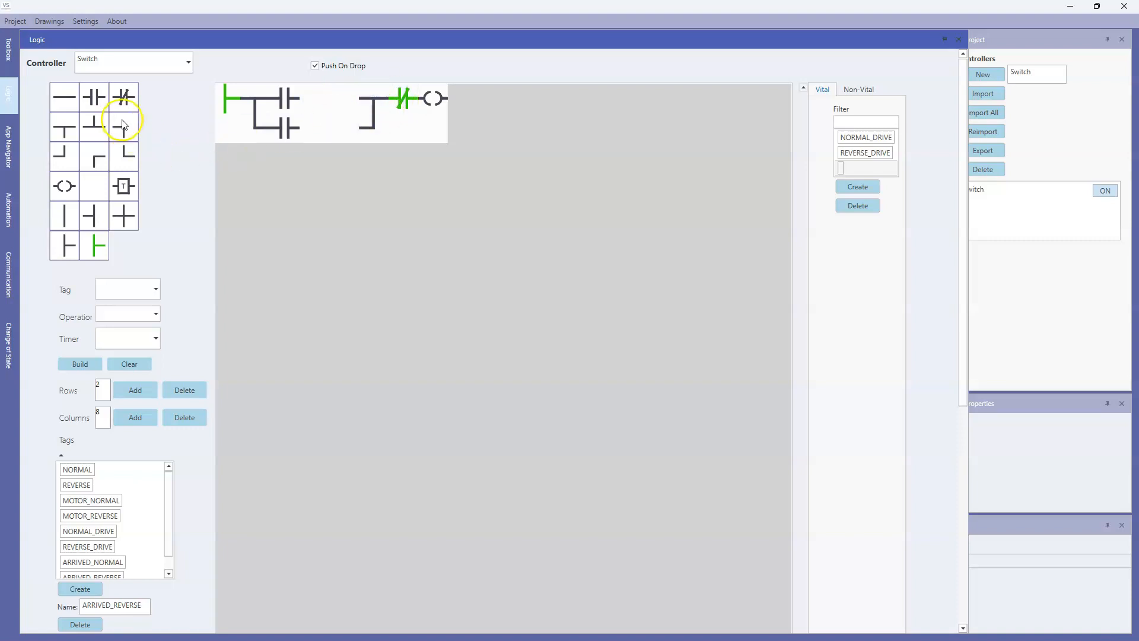
drag(63, 96, 312, 103)
mouse_move(67, 97)
mouse_down()
mouse_move(310, 116)
mouse_move(356, 106)
mouse_move(344, 101)
mouse_up()
drag(64, 97, 331, 141)
Step: Assign the NORMAL tag to the third rung's coil and MOTOR_REVERSE to its normally closed contact
click(433, 98)
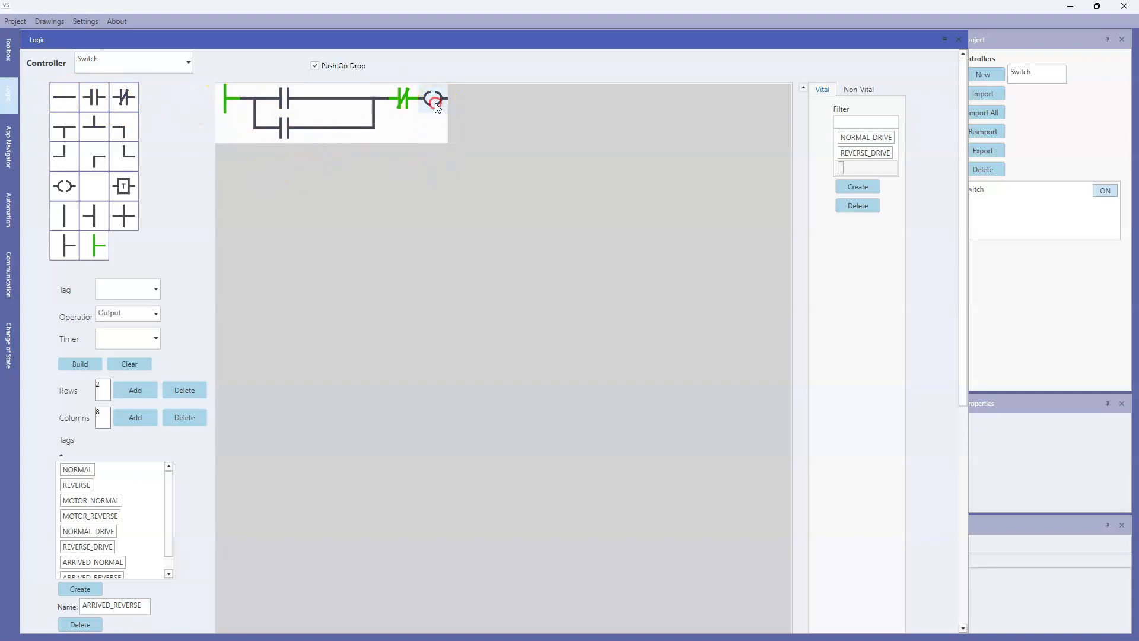
click(157, 286)
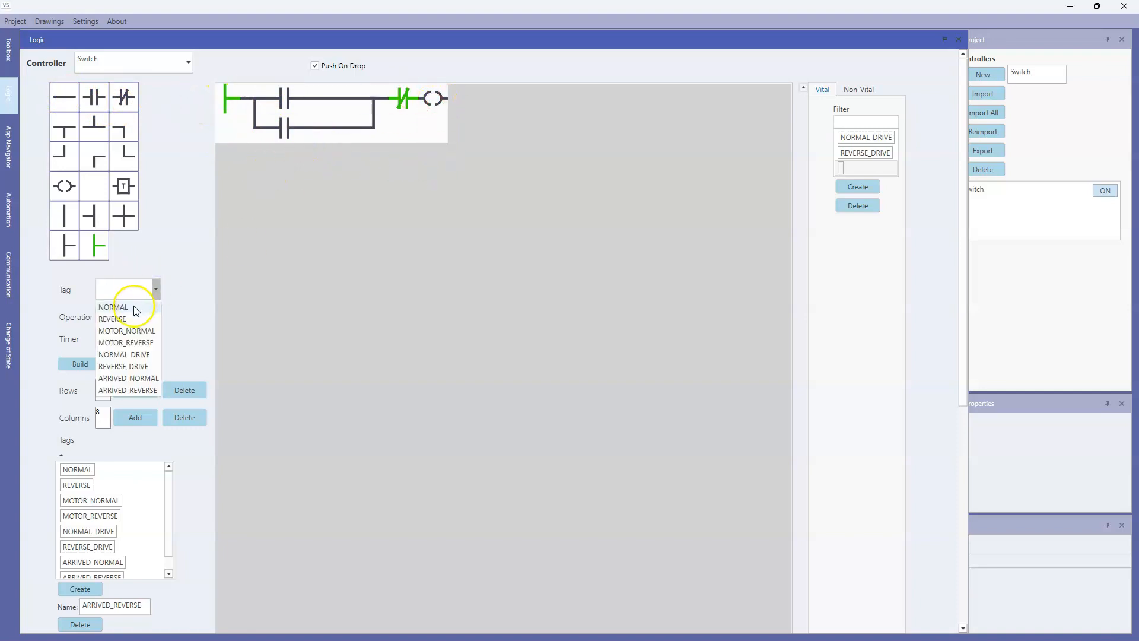
click(135, 303)
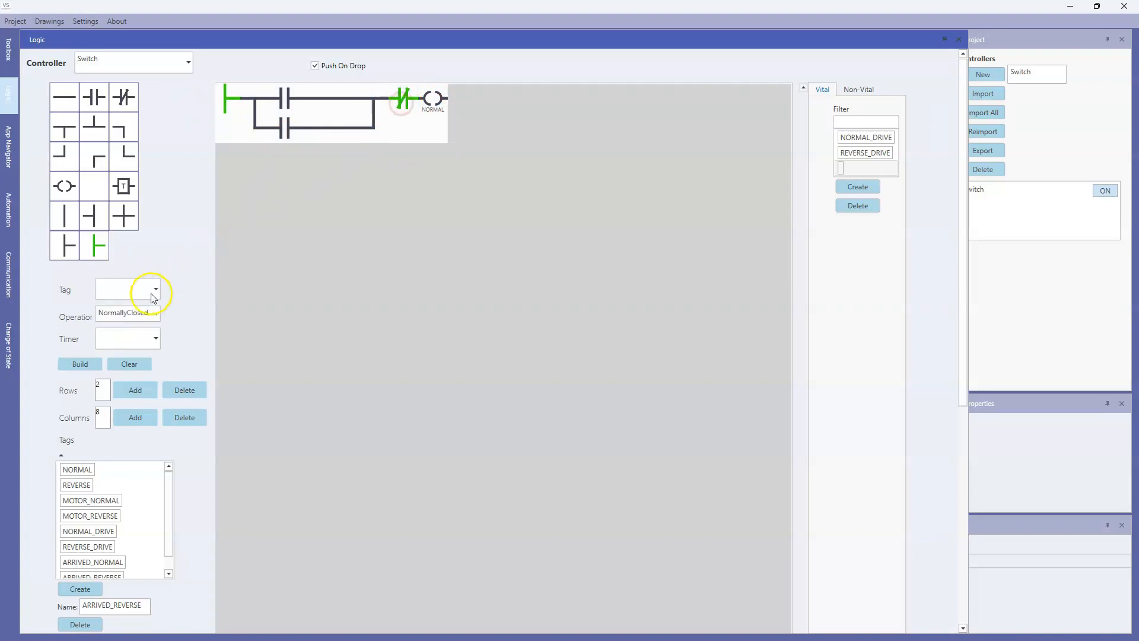
click(154, 291)
click(125, 343)
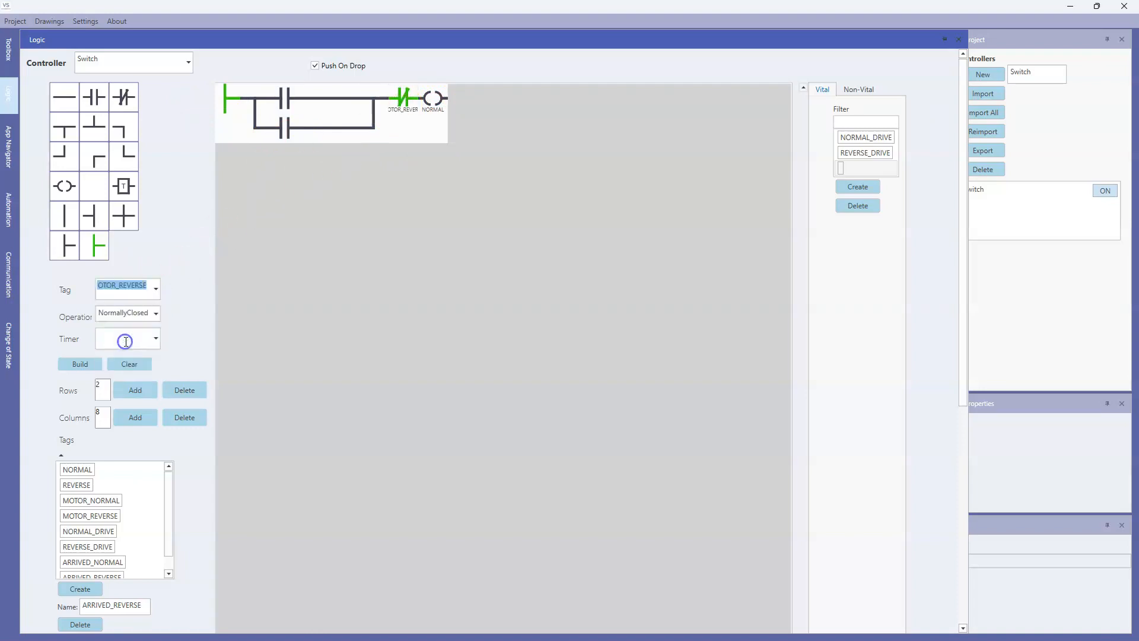
Step: Assign ARRIVED_NORMAL to the upper normally open contact and NORMAL to the lower one, and build the NORMAL rung
click(297, 108)
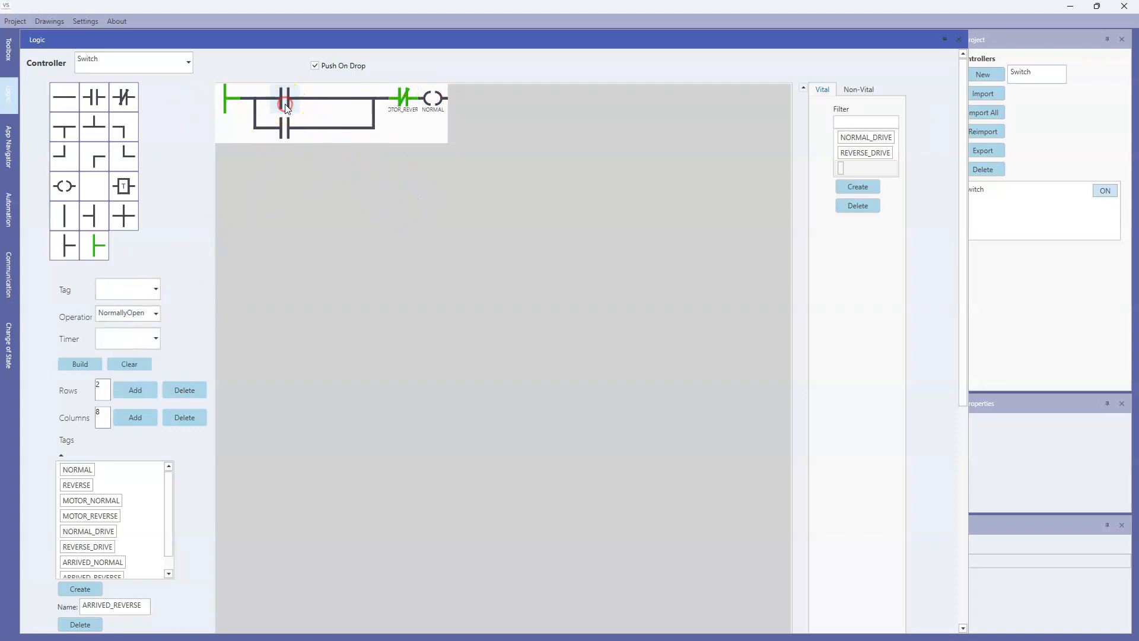
click(156, 289)
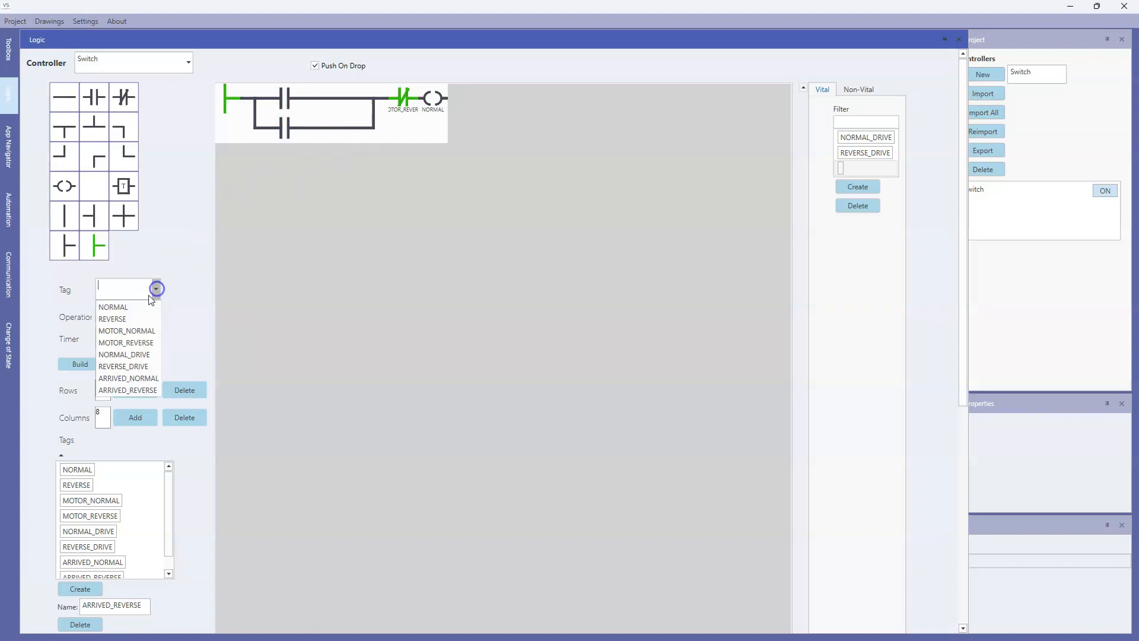
click(128, 378)
click(283, 124)
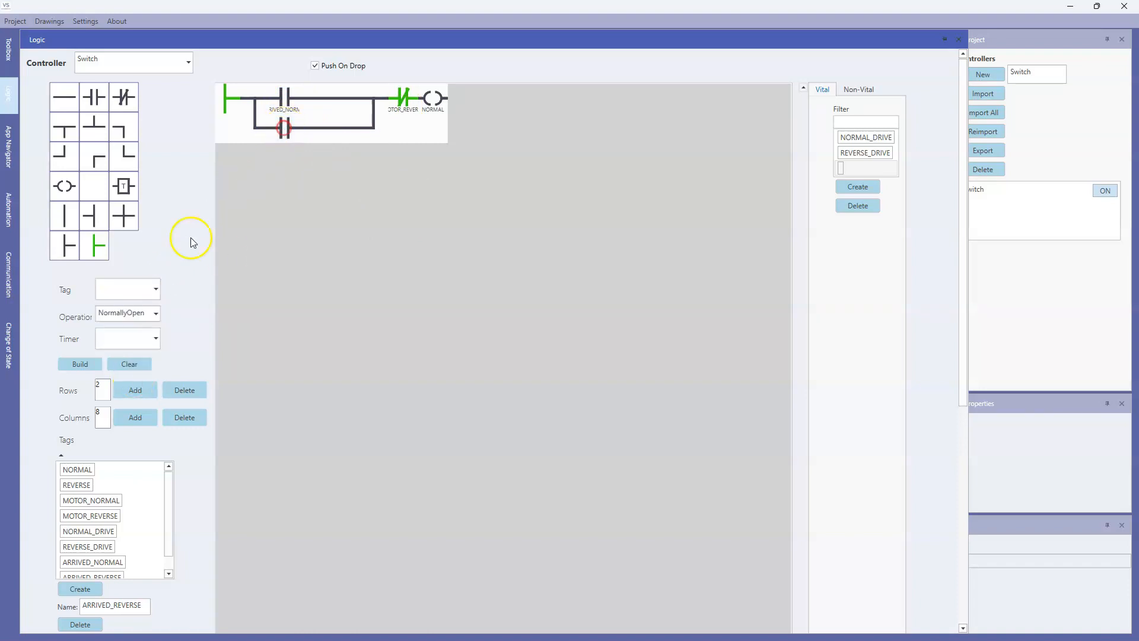
click(155, 289)
click(127, 307)
scroll(345, 220, down, 1)
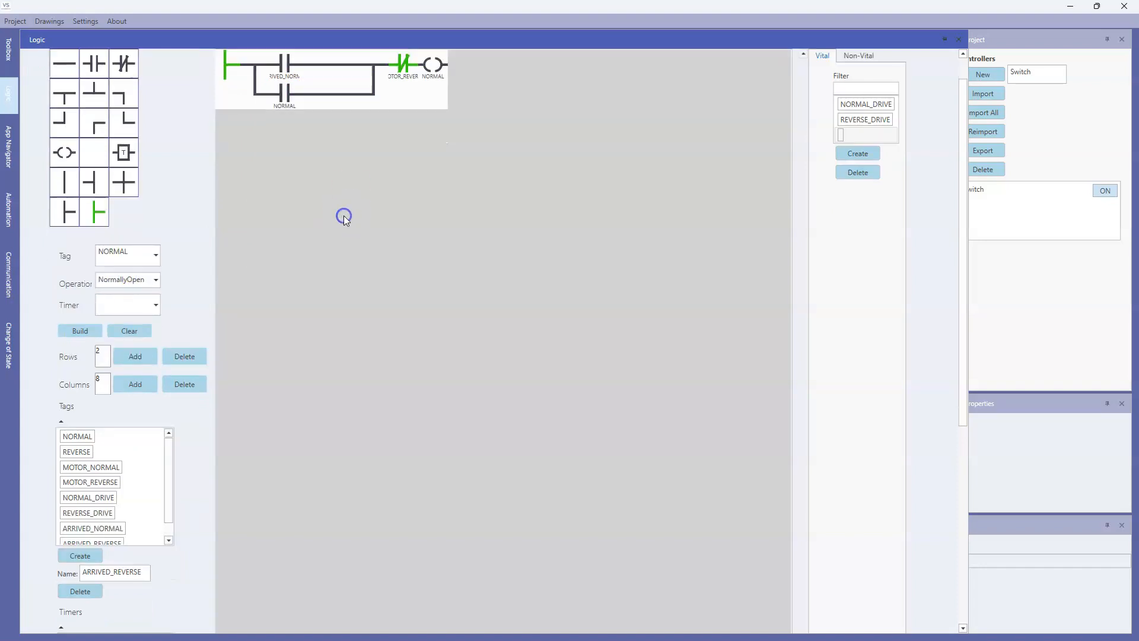
scroll(352, 190, up, 1)
click(82, 364)
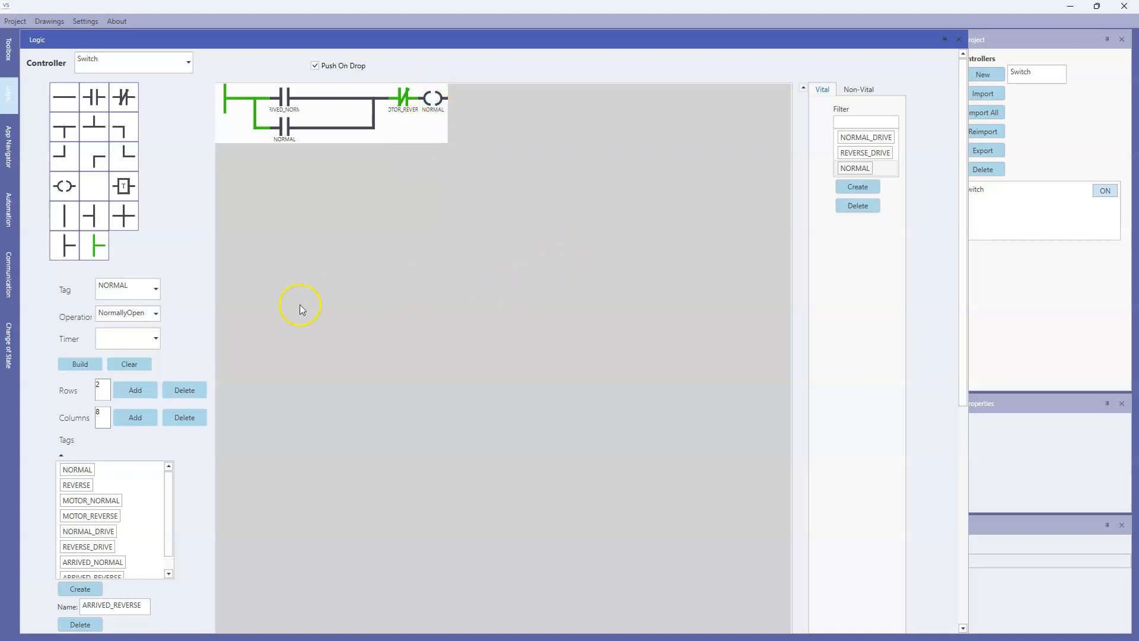
Step: Create a fourth vital rung six columns wide and place its output coil, normally closed contact and the branch's closing tee
click(846, 194)
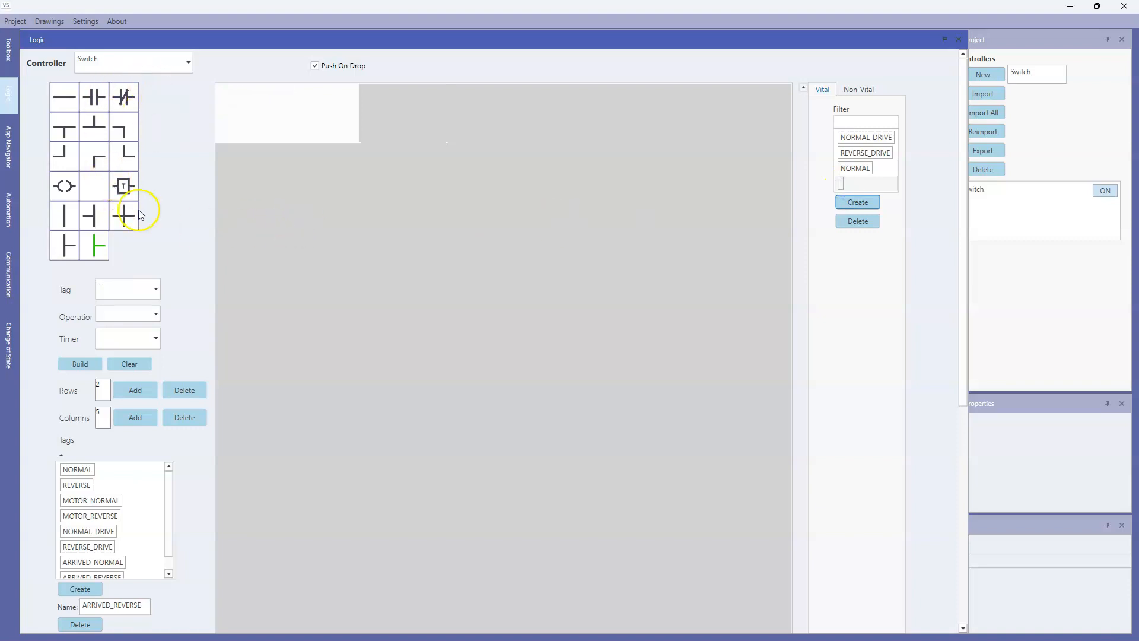
click(135, 418)
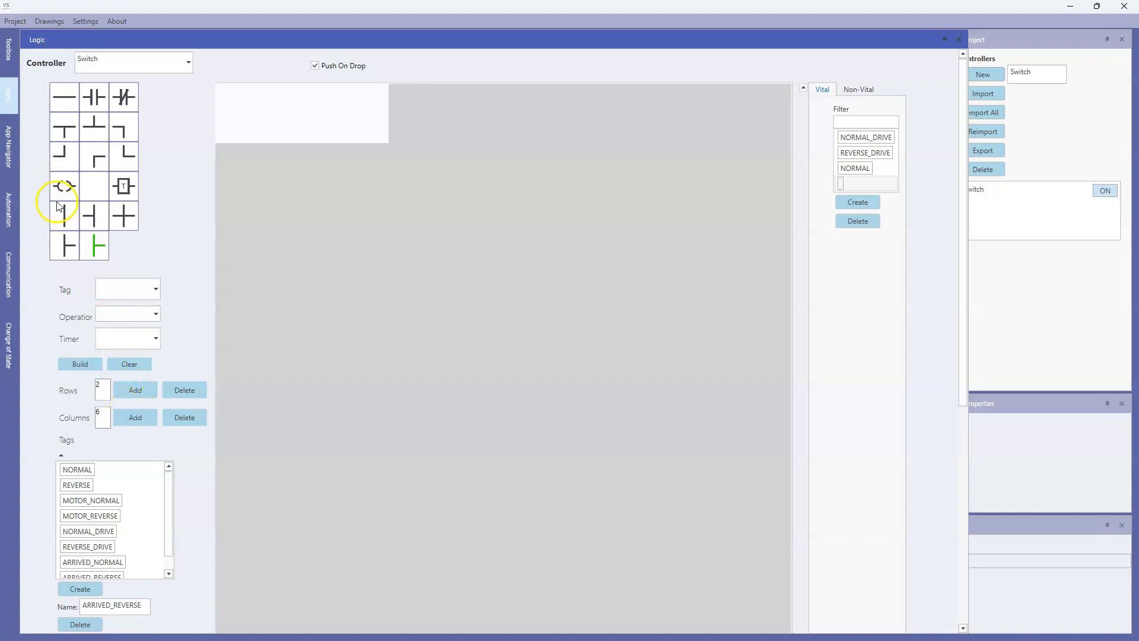
drag(62, 187, 369, 97)
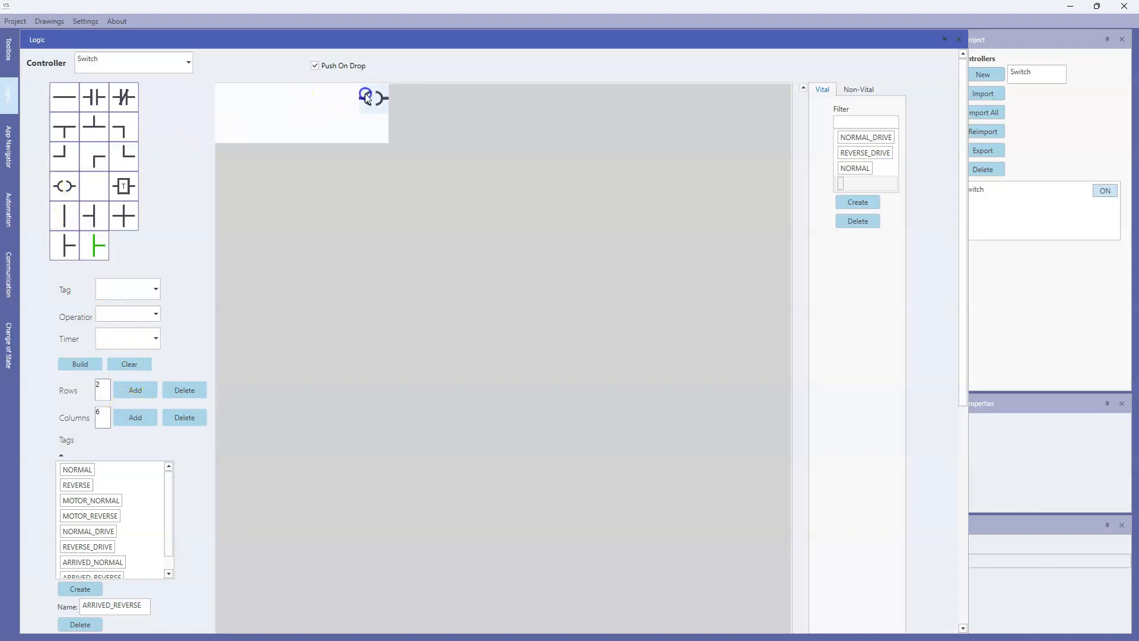
drag(128, 99, 343, 98)
drag(59, 130, 314, 98)
Step: Complete the fourth rung's wiring with a power rail, an opening tee, two parallel normally open contacts and the lower branch corners
drag(97, 241, 226, 101)
drag(64, 128, 257, 106)
drag(95, 96, 282, 101)
drag(123, 98, 283, 130)
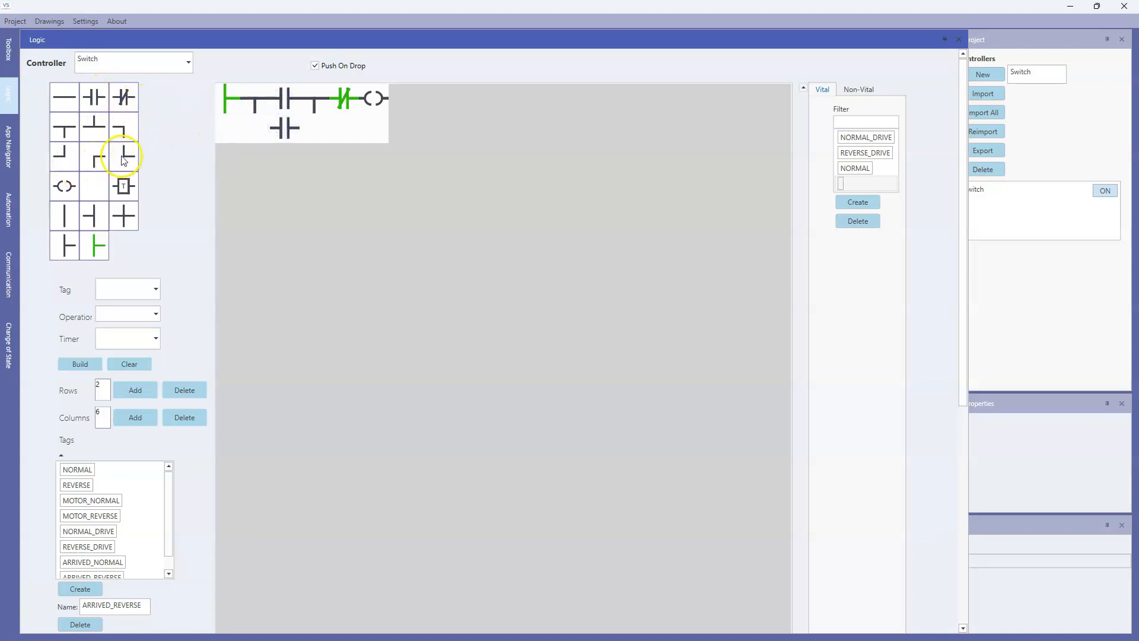
drag(82, 148, 122, 159)
drag(254, 132, 254, 130)
drag(68, 151, 313, 132)
Step: Assign ARRIVED_REVERSE to the fourth rung's upper normally open contact and REVERSE to the lower one
click(280, 99)
click(407, 313)
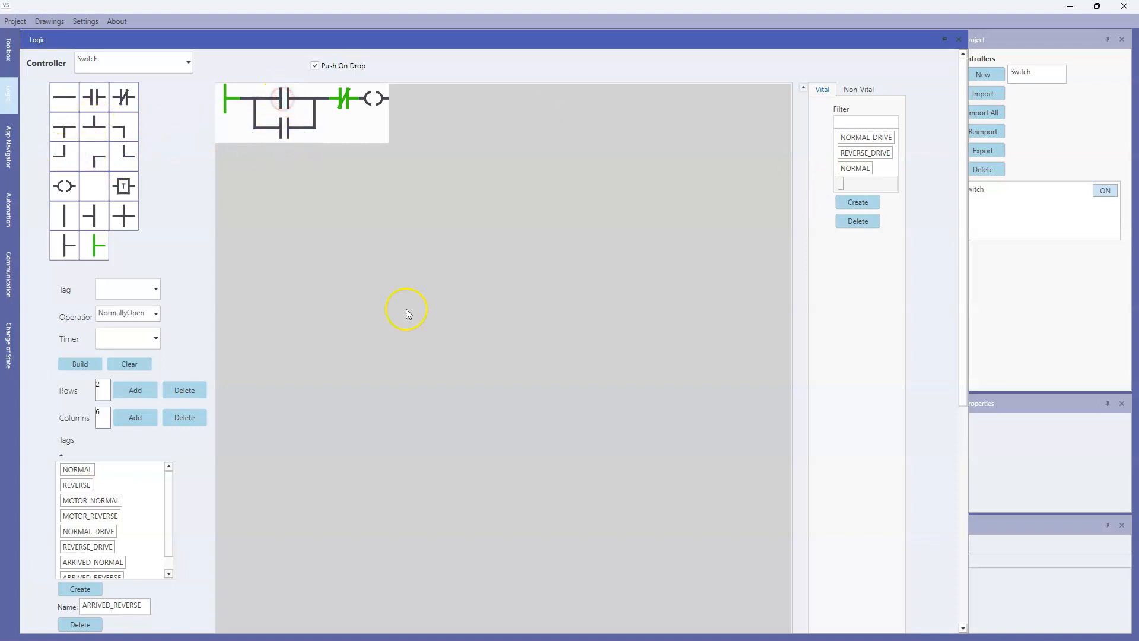
click(156, 290)
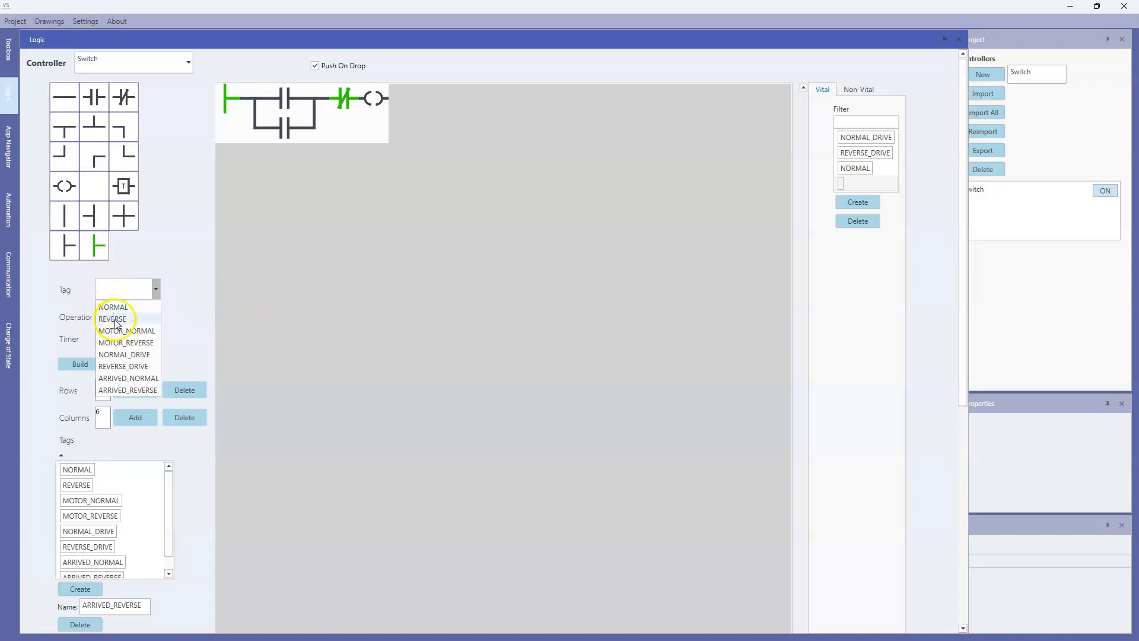
click(132, 389)
click(290, 121)
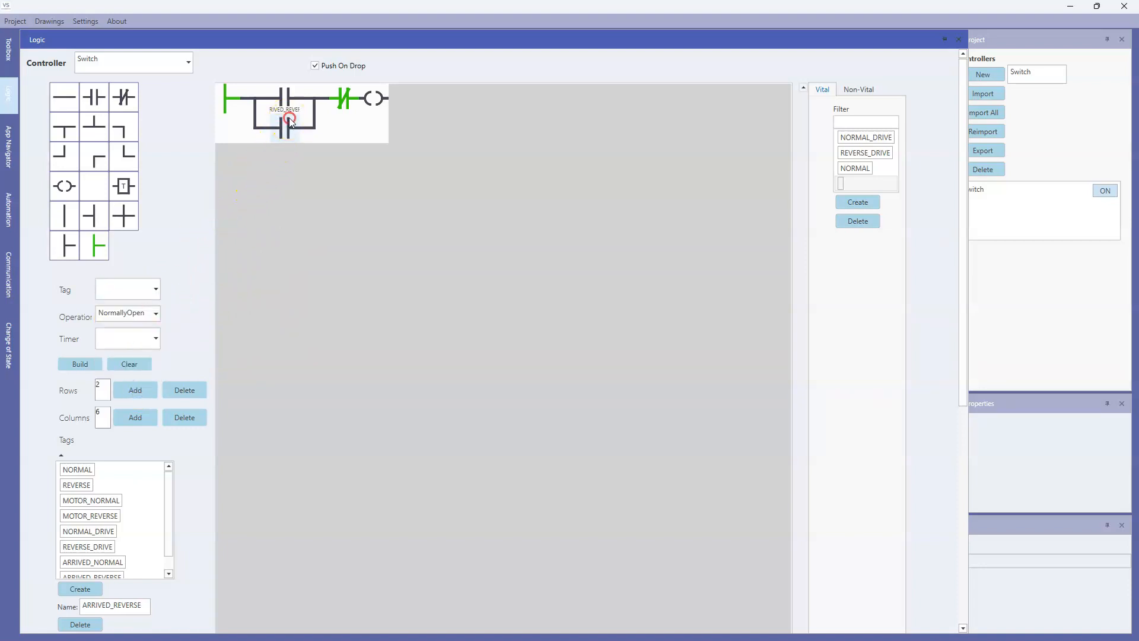
click(156, 289)
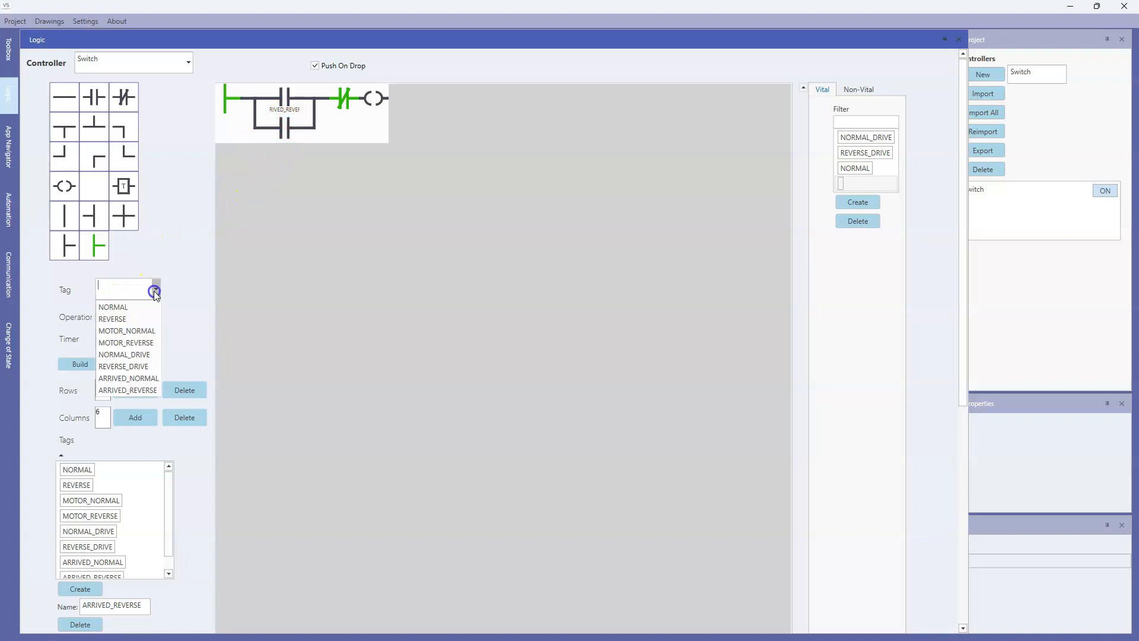
click(121, 319)
Step: Assign REVERSE to the fourth rung's coil and MOTOR_NORMAL to its normally closed contact, and build the REVERSE rung
click(372, 98)
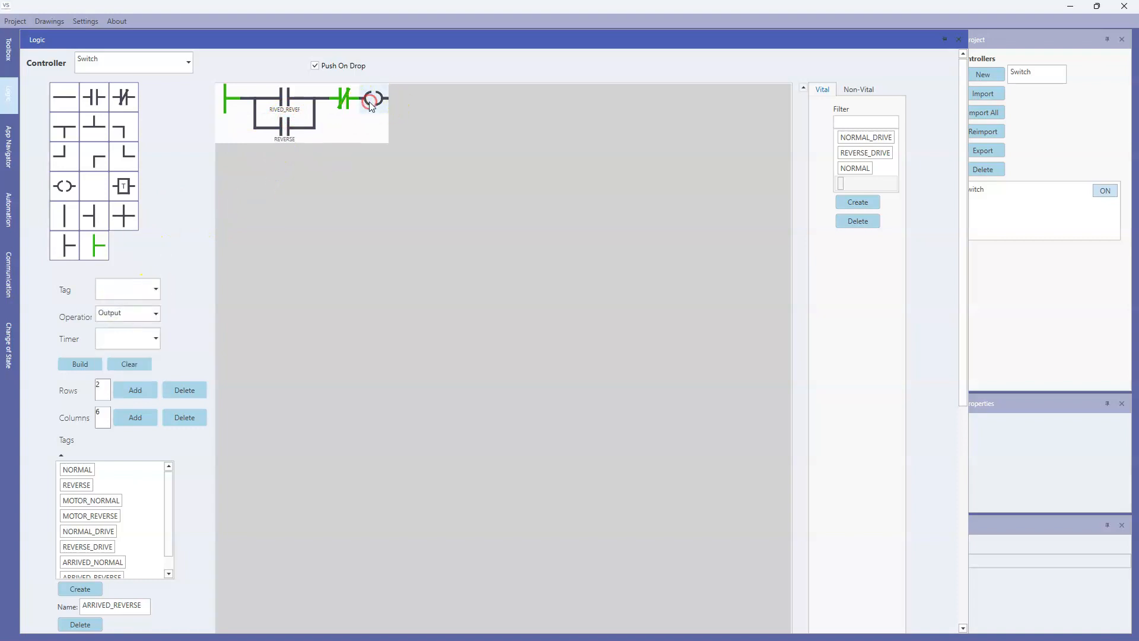
click(156, 289)
click(120, 317)
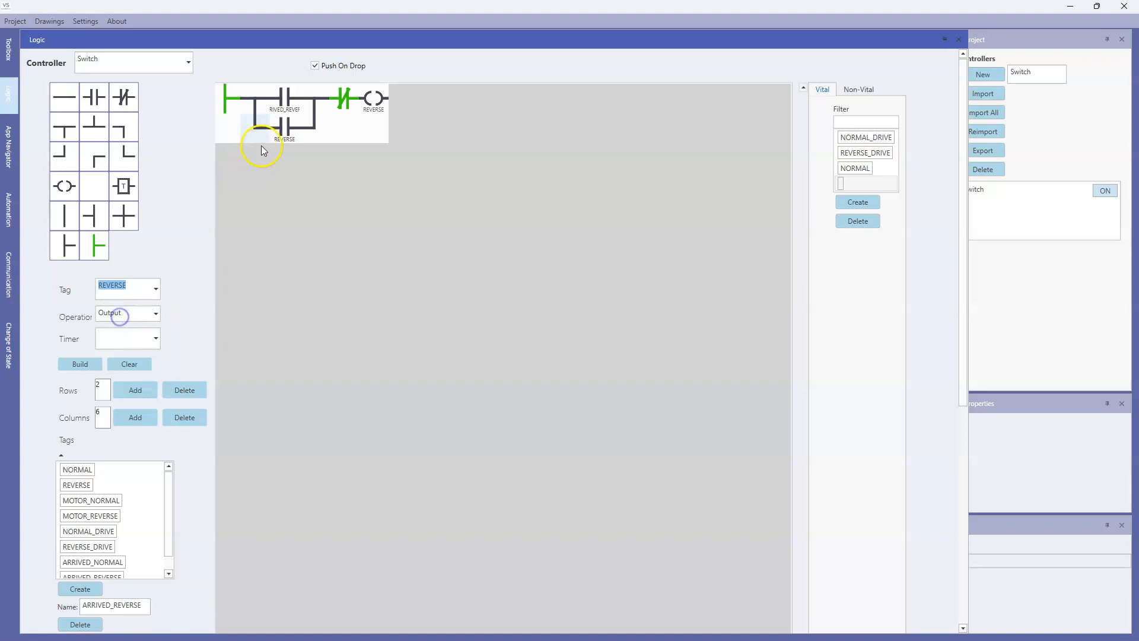
click(342, 99)
click(158, 289)
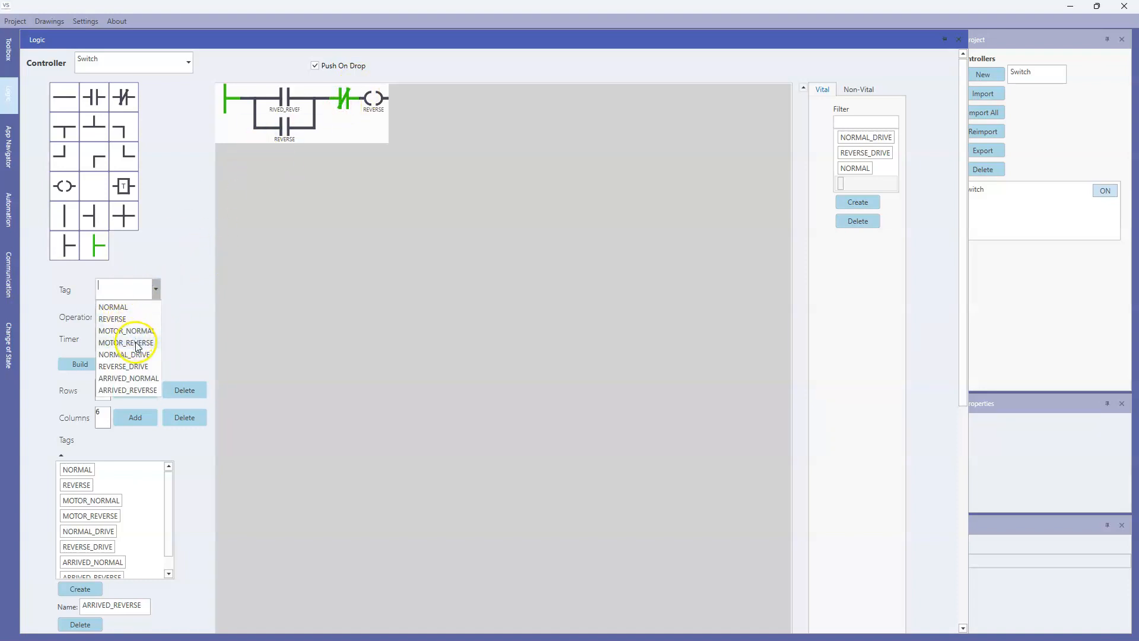
click(131, 330)
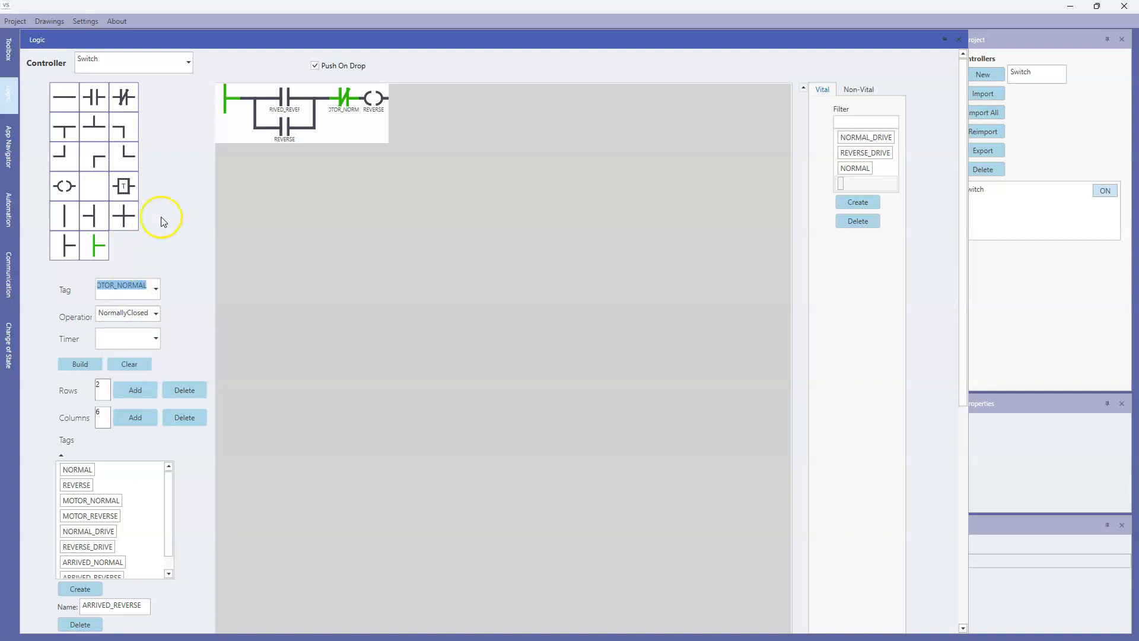
click(81, 364)
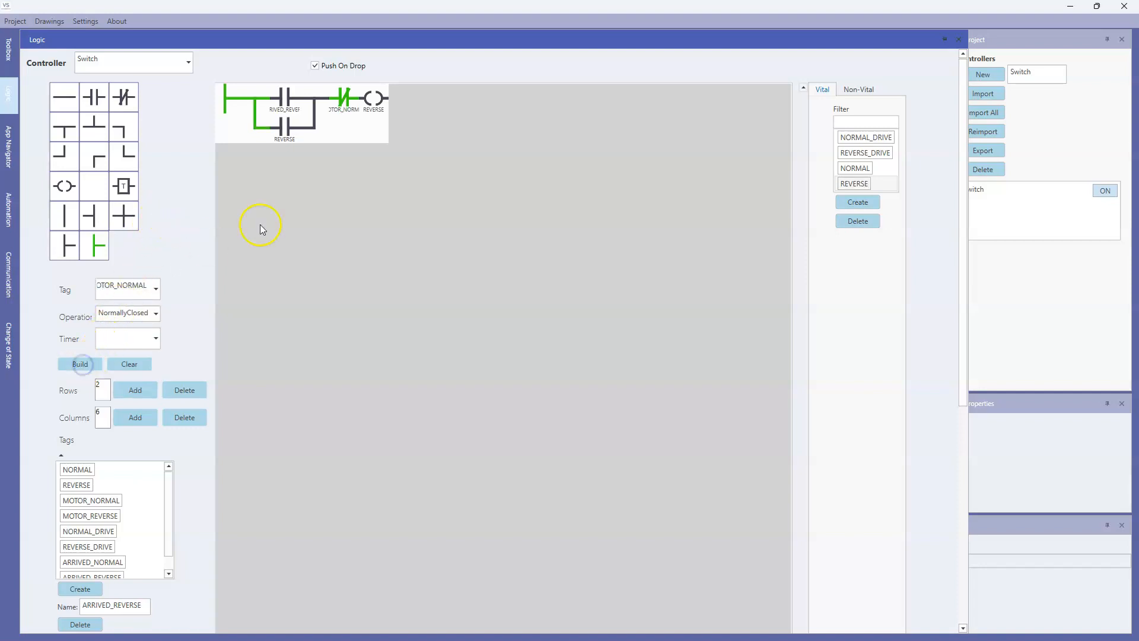
scroll(859, 149, down, 5)
scroll(858, 152, up, 5)
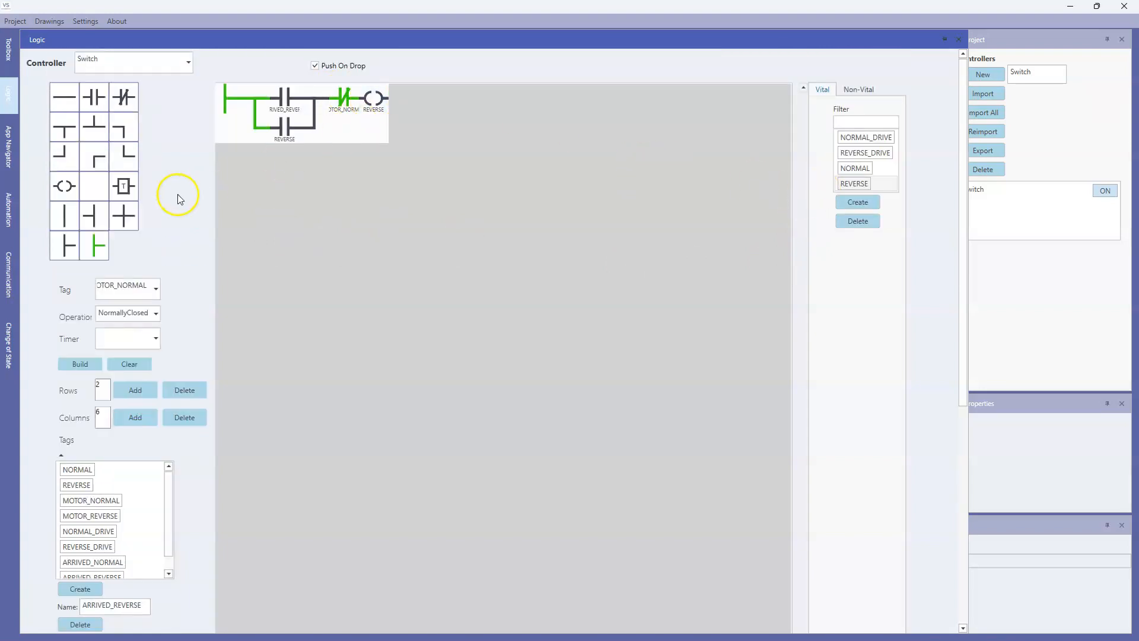
scroll(193, 216, down, 12)
scroll(196, 220, up, 10)
scroll(190, 218, up, 2)
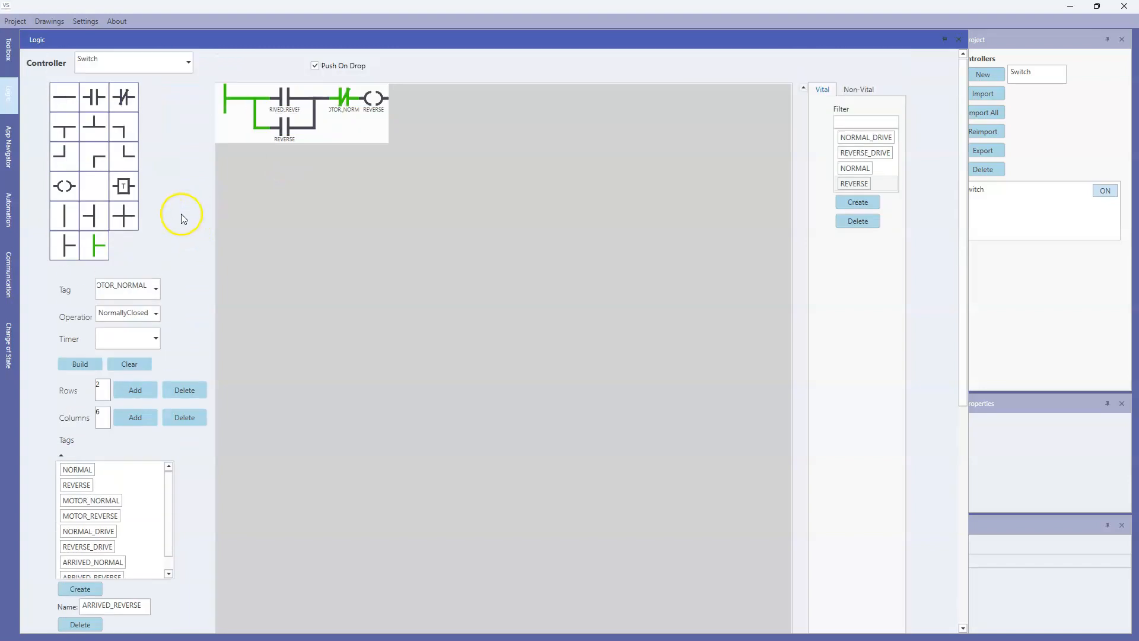
Step: Return to the drawing and place a track switch symbol in the upper middle of the canvas
click(1015, 338)
mouse_move(8, 49)
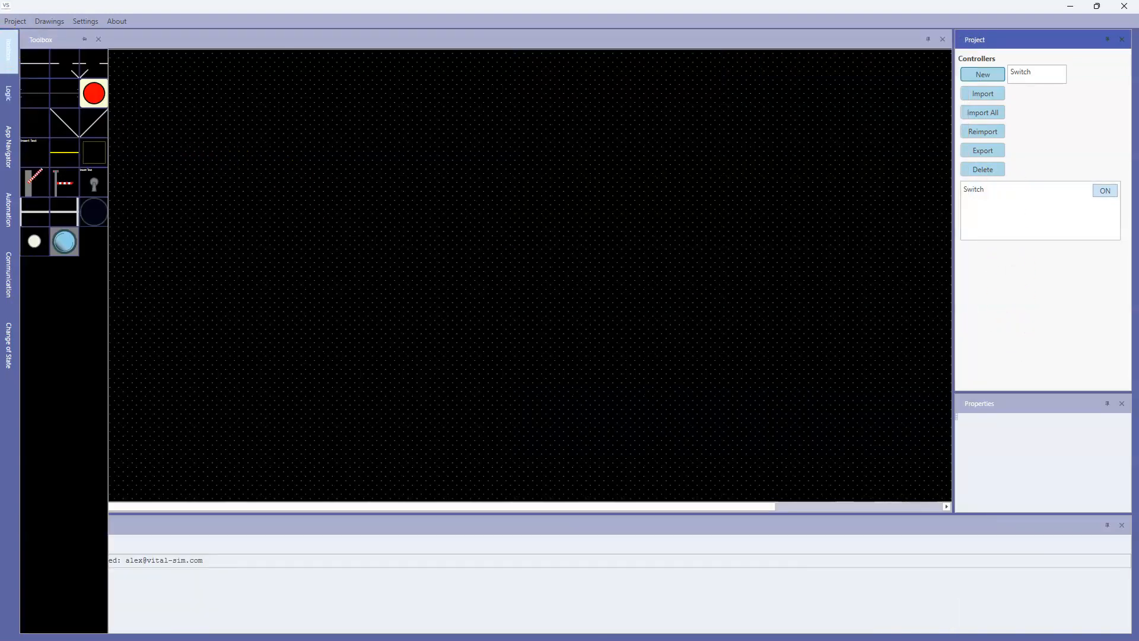
drag(60, 65, 464, 183)
click(354, 190)
click(479, 195)
click(265, 140)
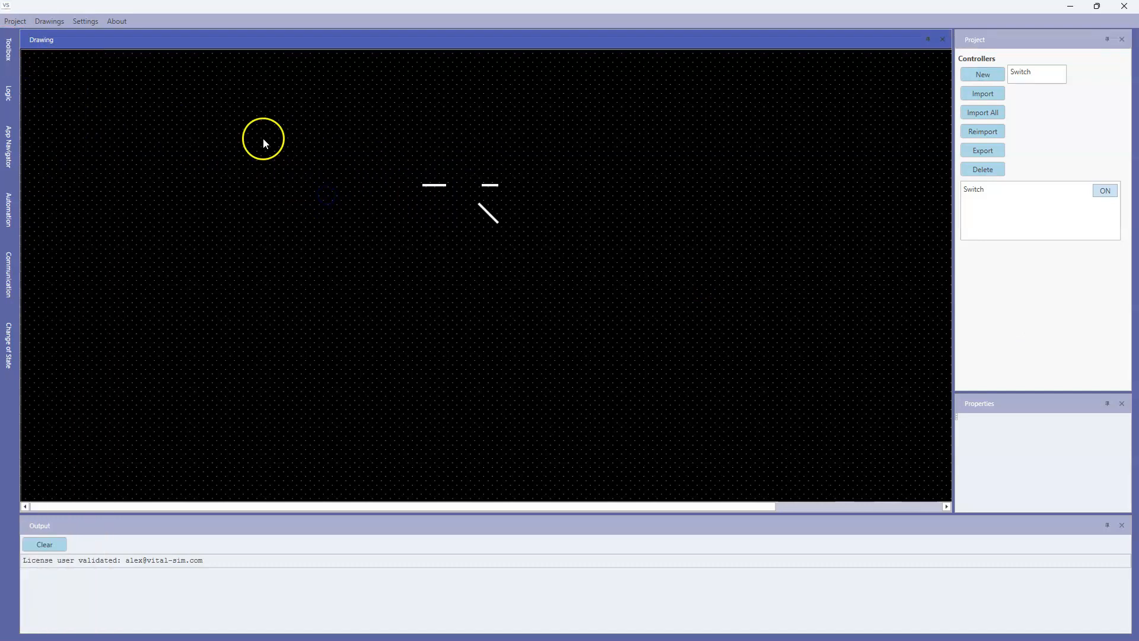
Step: Place two blue push buttons on the drawing and move one of them to the left of the track switch
mouse_move(7, 58)
drag(64, 241, 366, 299)
drag(64, 241, 575, 299)
drag(358, 294, 301, 179)
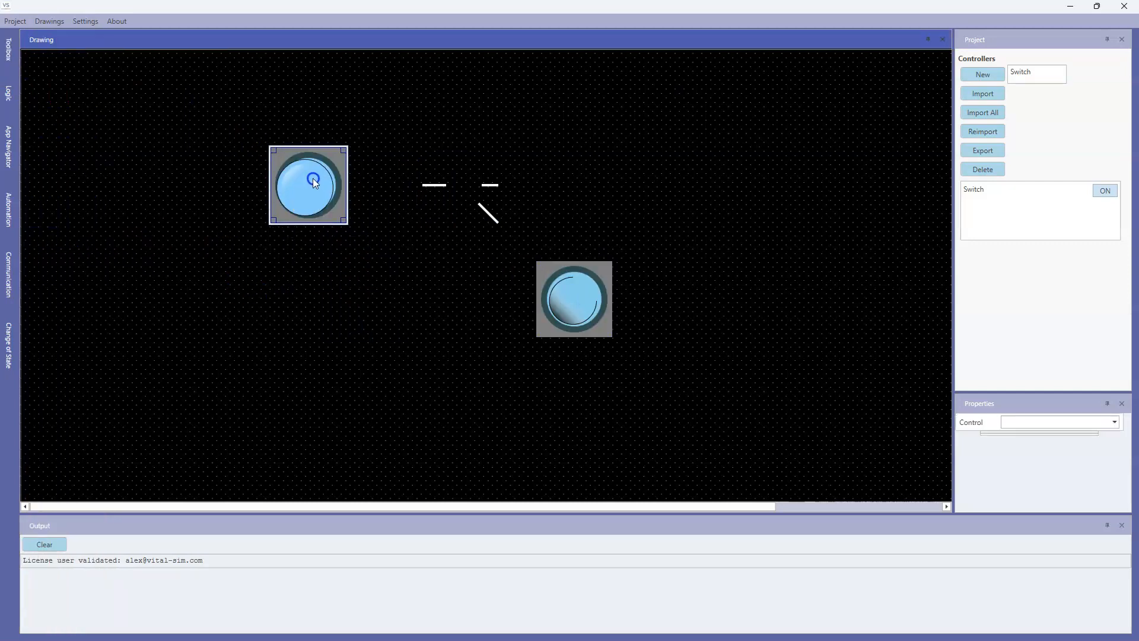
drag(564, 304, 570, 309)
click(510, 306)
click(457, 198)
click(518, 261)
click(456, 189)
click(482, 226)
click(454, 190)
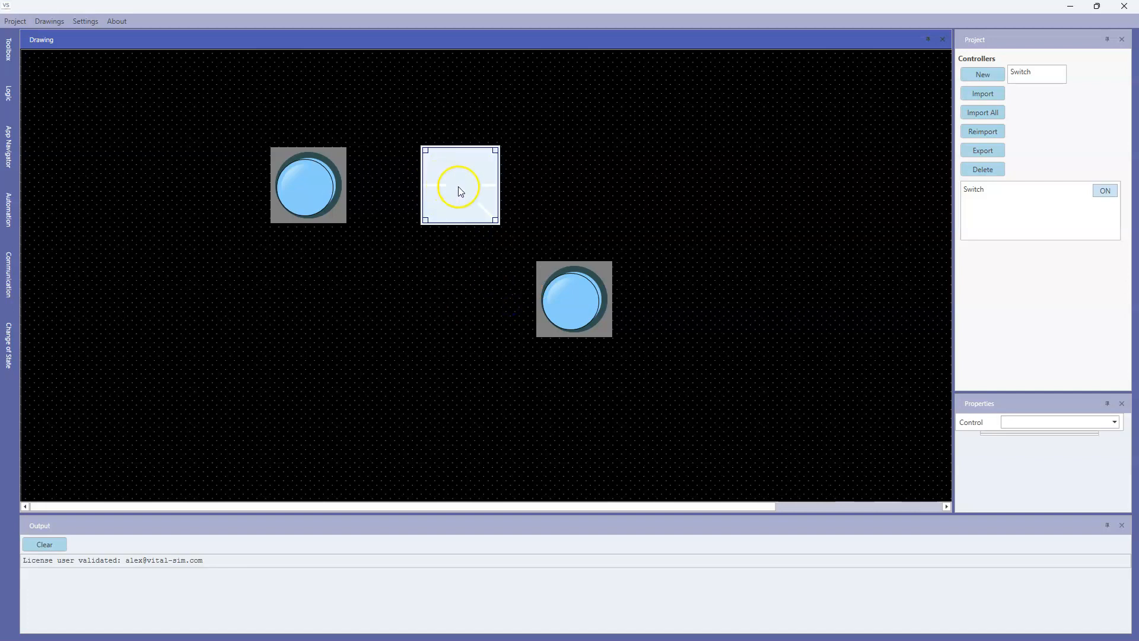
click(454, 281)
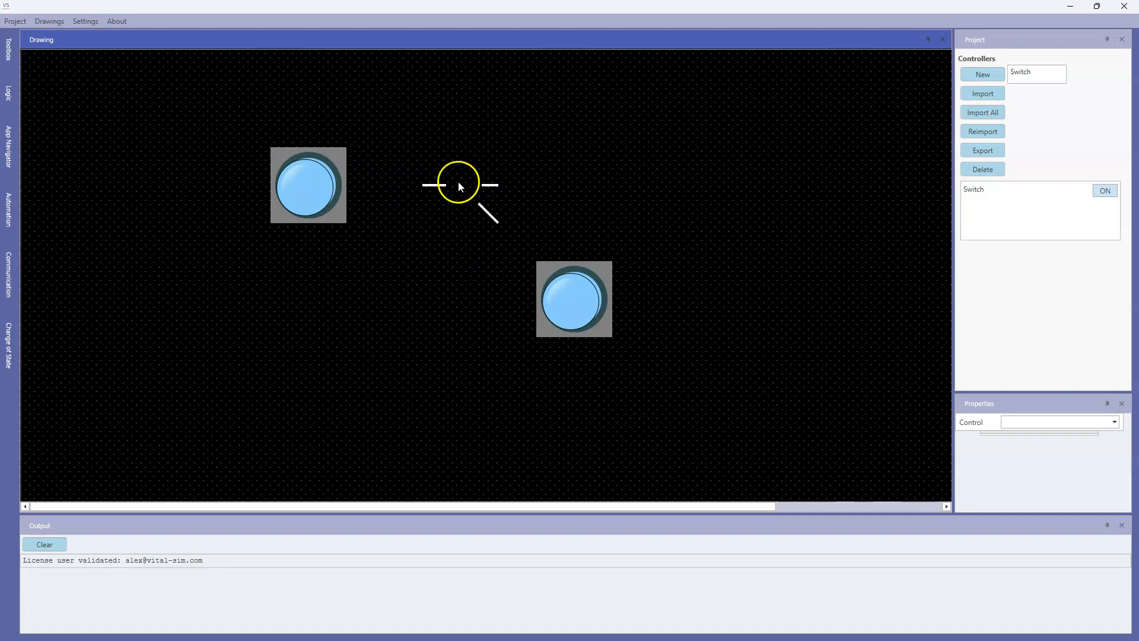
Step: Show the track switch's properties and enlarge the properties area so that all of them fit
click(434, 196)
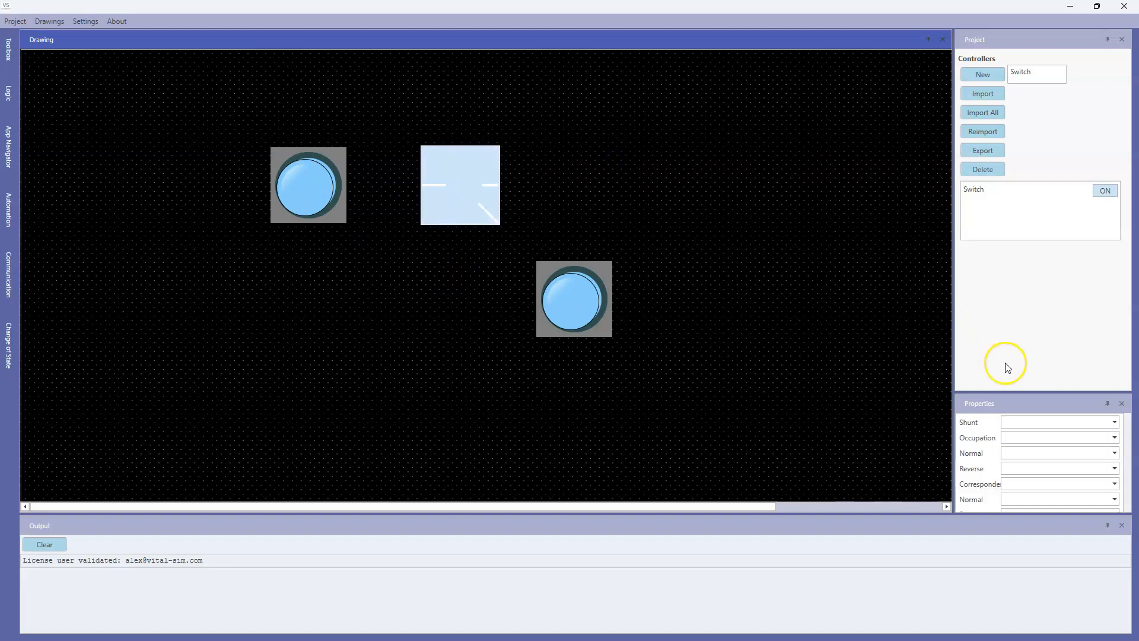
drag(1007, 391, 1011, 310)
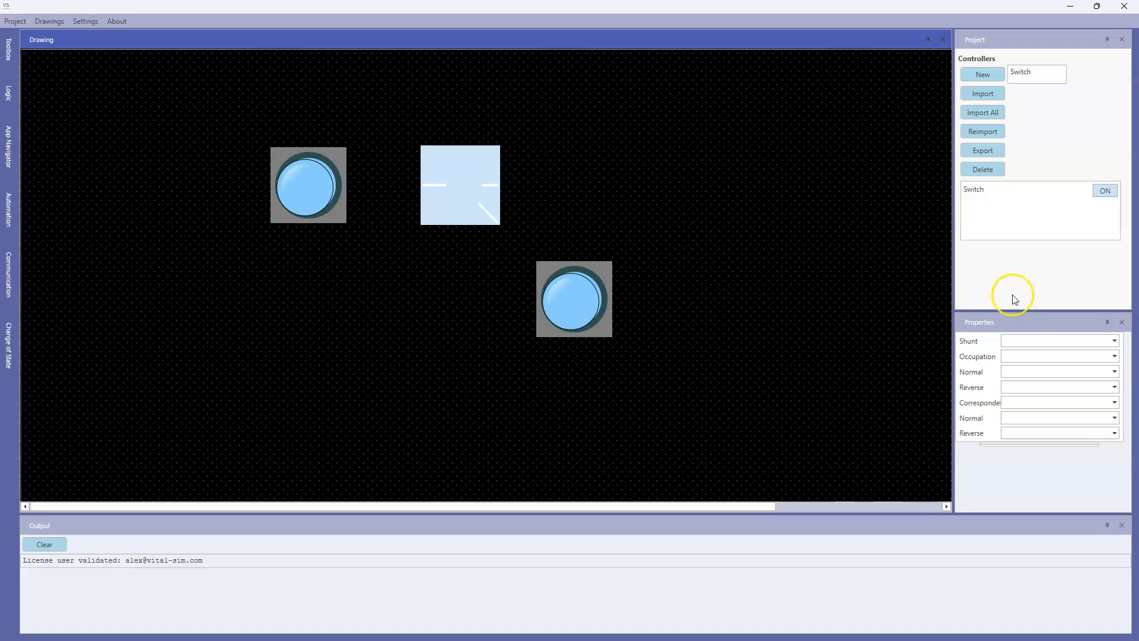
click(810, 450)
click(500, 207)
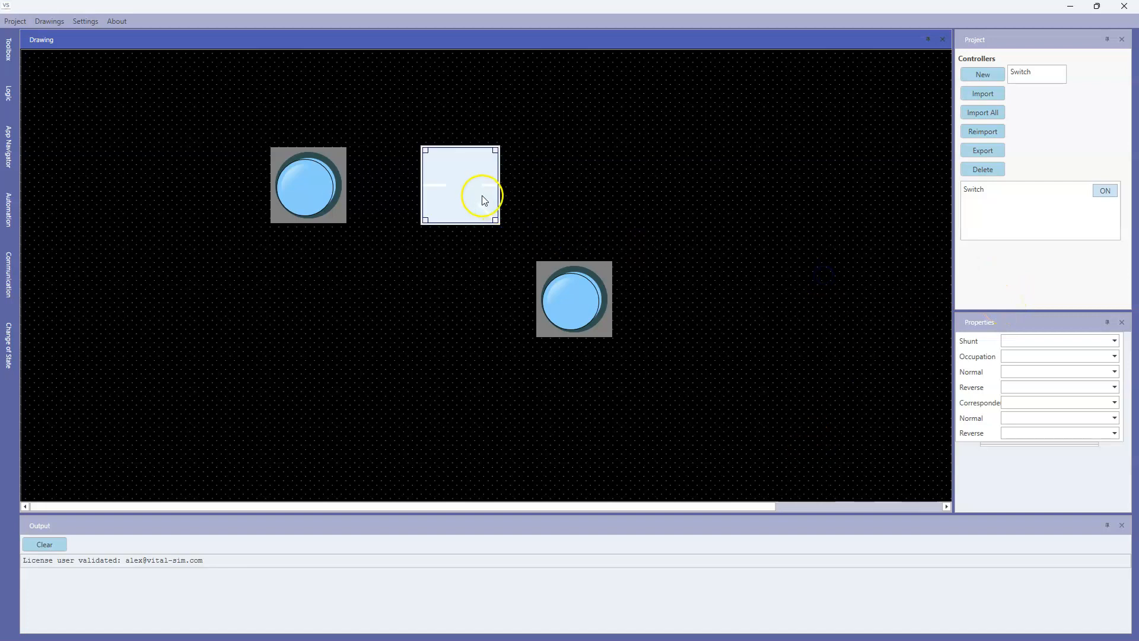
Step: Assign Switch.NORMAL to the track switch's upper Normal property and Switch.REVERSE to the Reverse property directly below it
click(1021, 372)
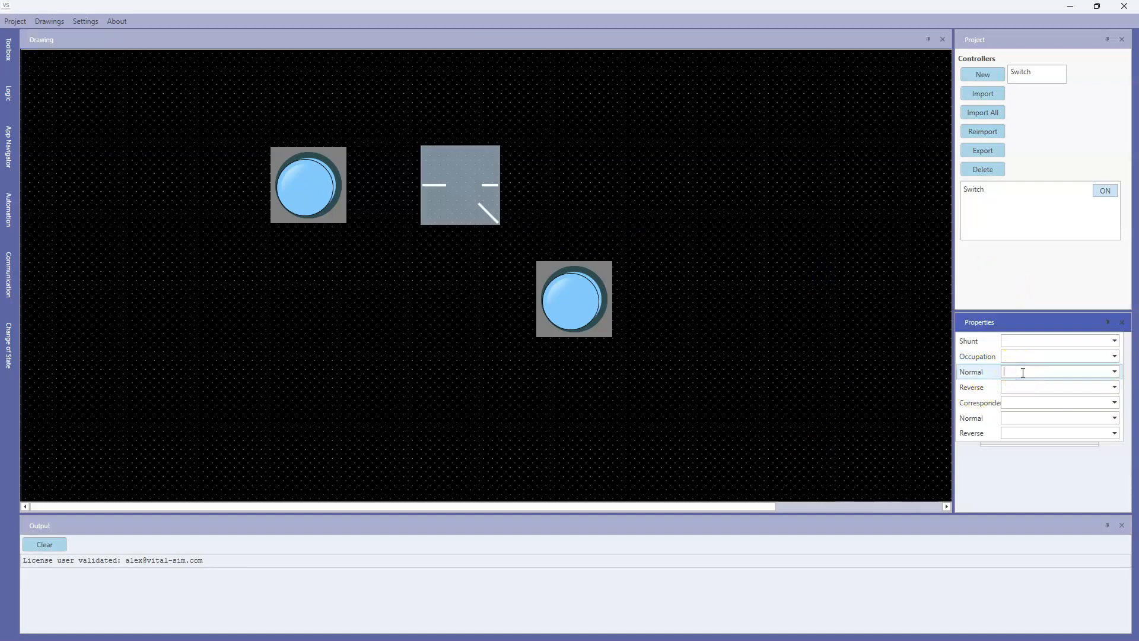
text(Switch.NORMAL)
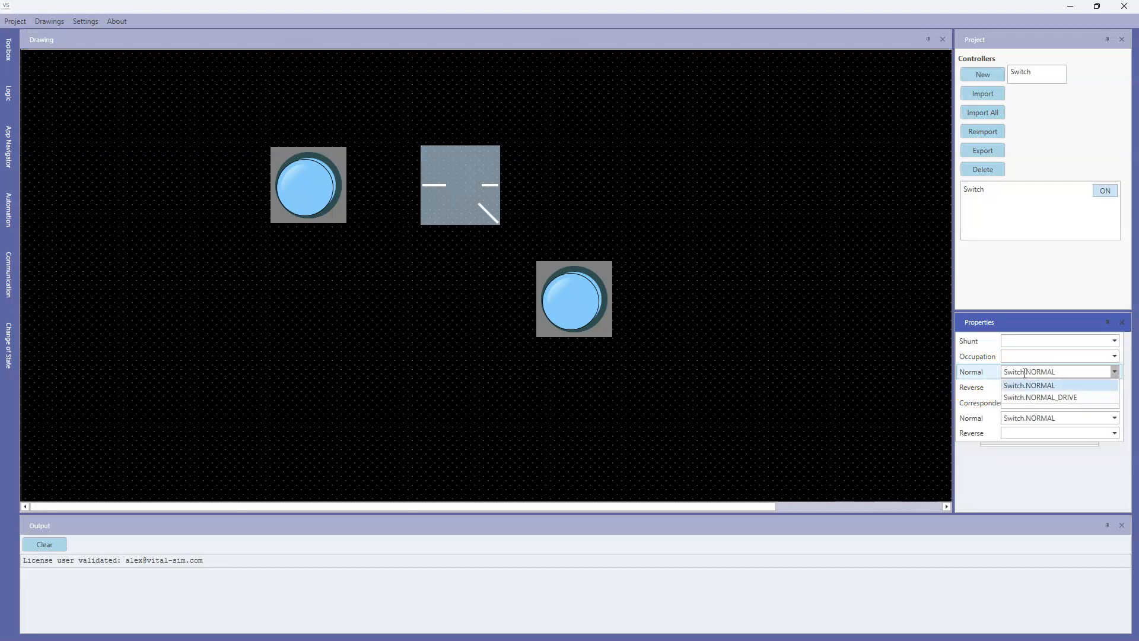
click(1032, 387)
text(S)
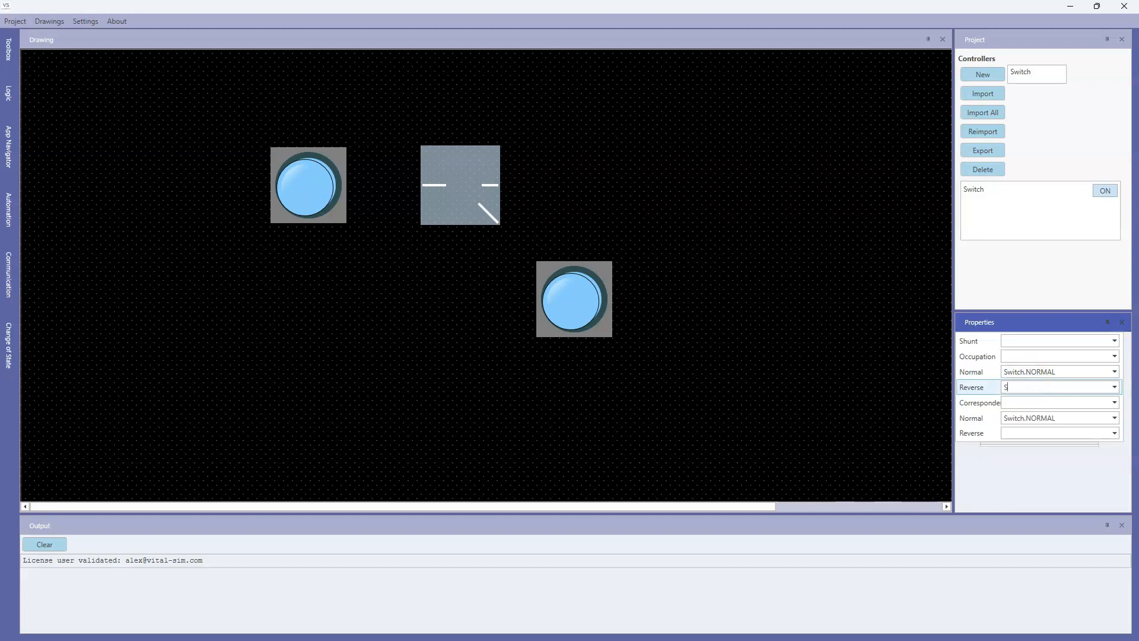
text(witch.REVERSE)
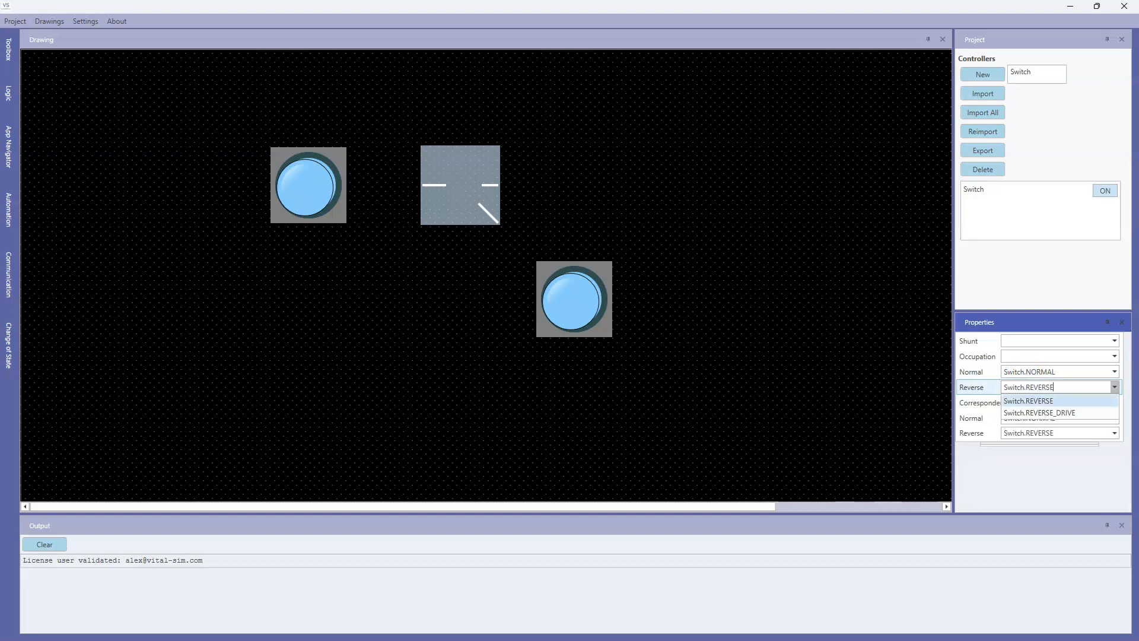
key(Return)
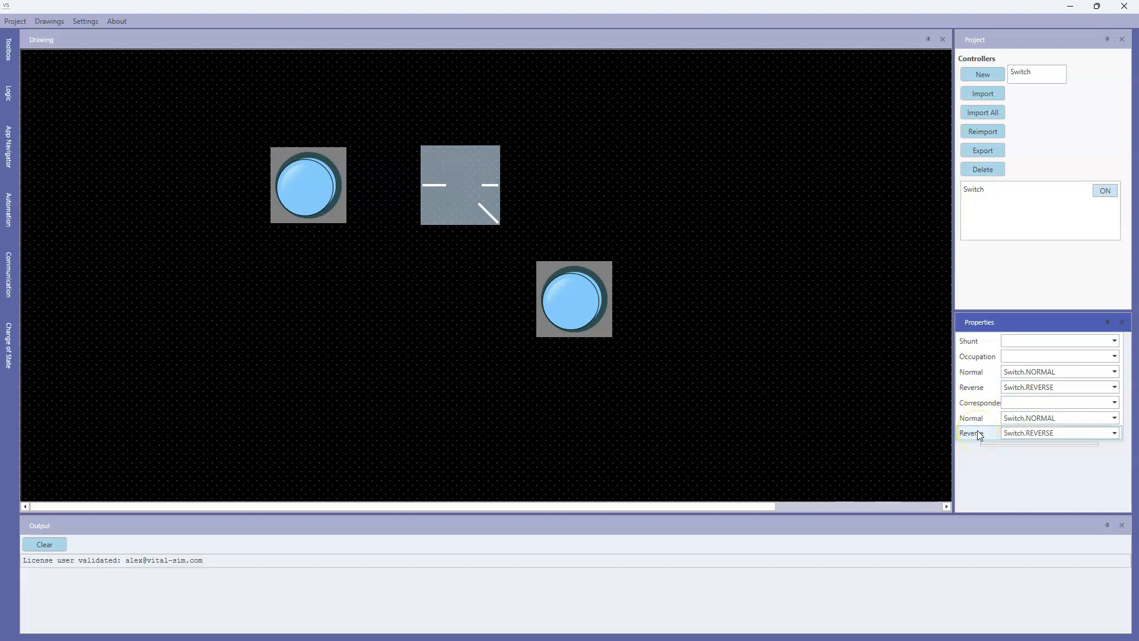
click(742, 377)
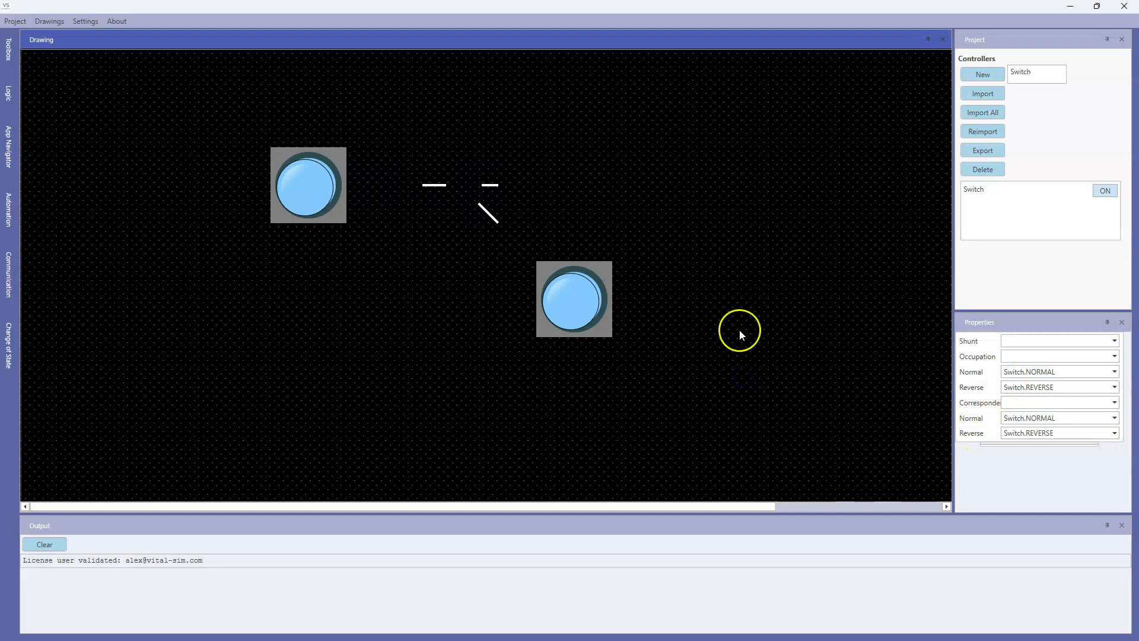
Step: Assign Switch.MOTOR_REVERSE as the control of the push button below and to the right of the track switch
click(482, 212)
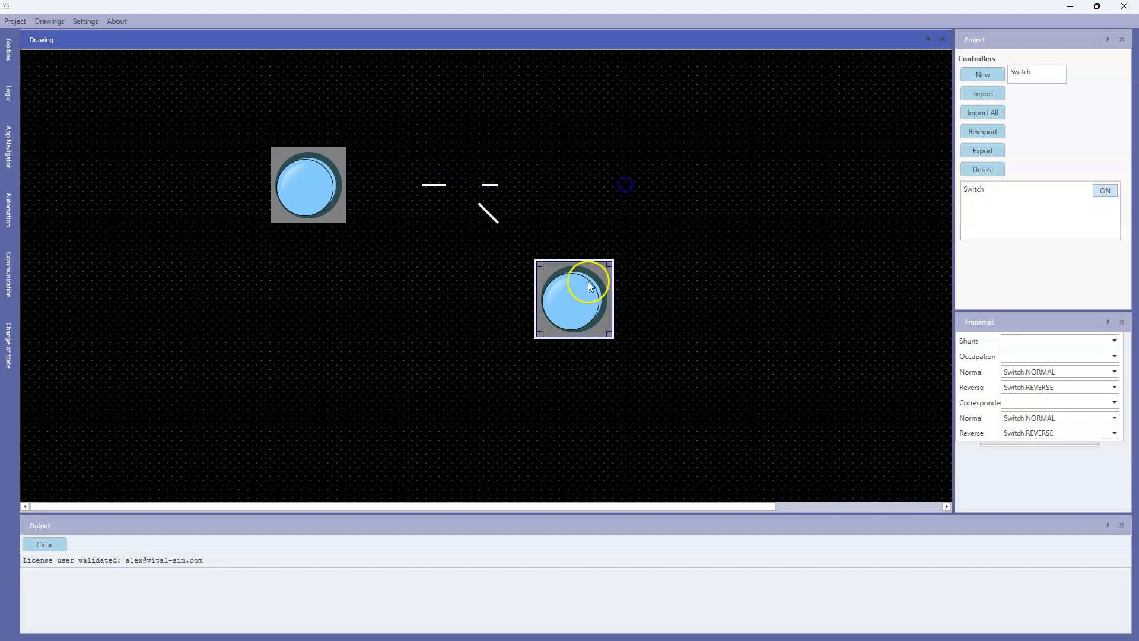
click(586, 289)
click(1023, 340)
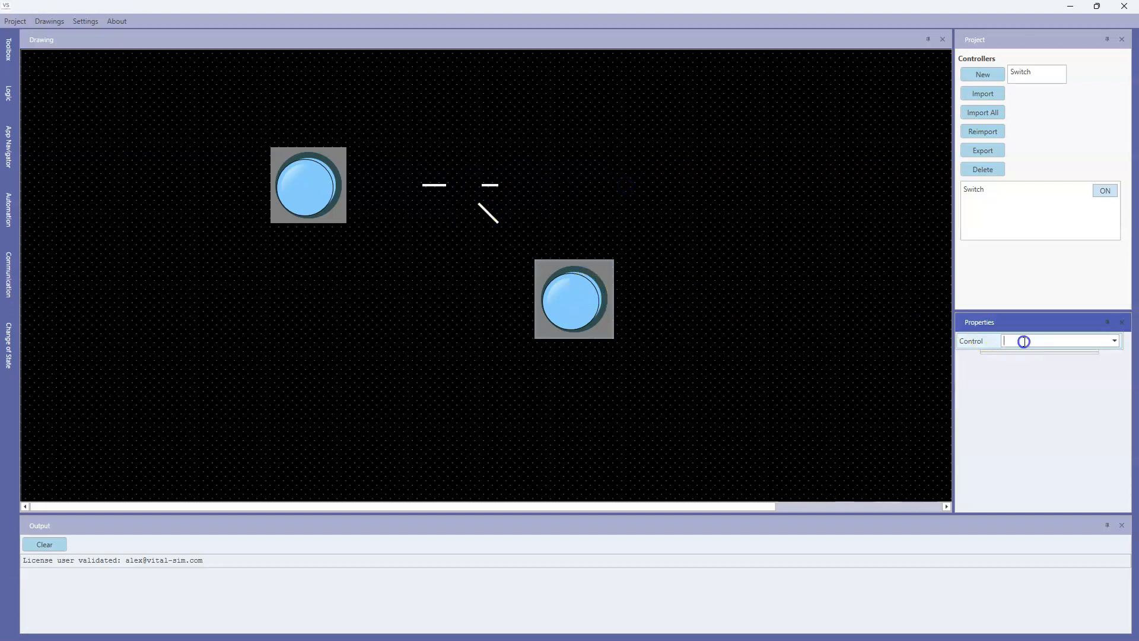
text(Switch.)
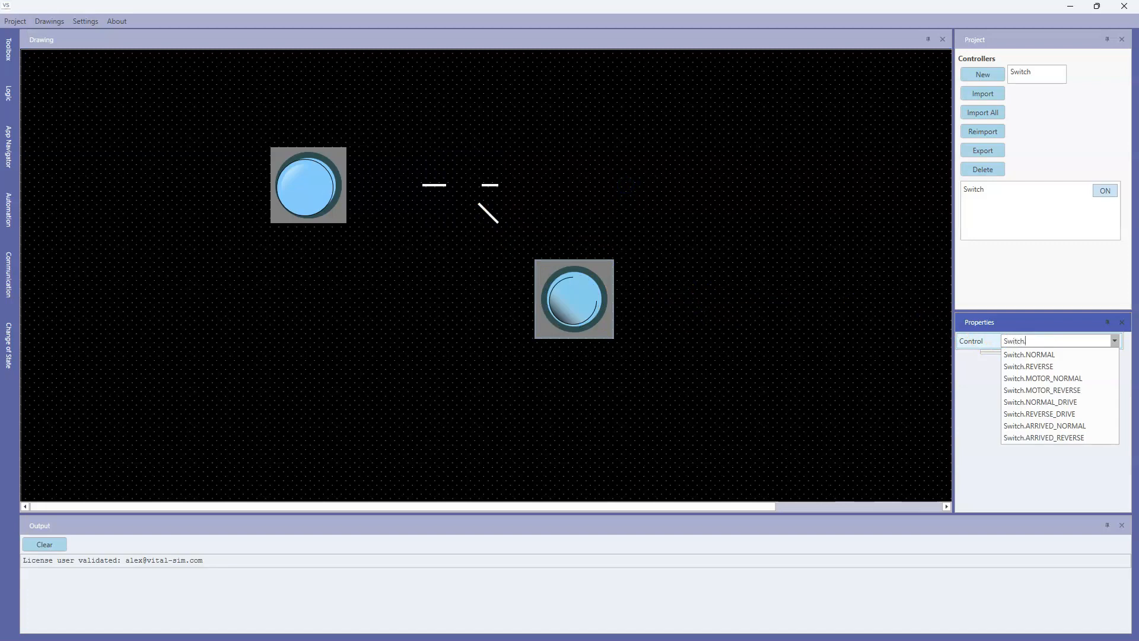
click(1053, 390)
click(757, 350)
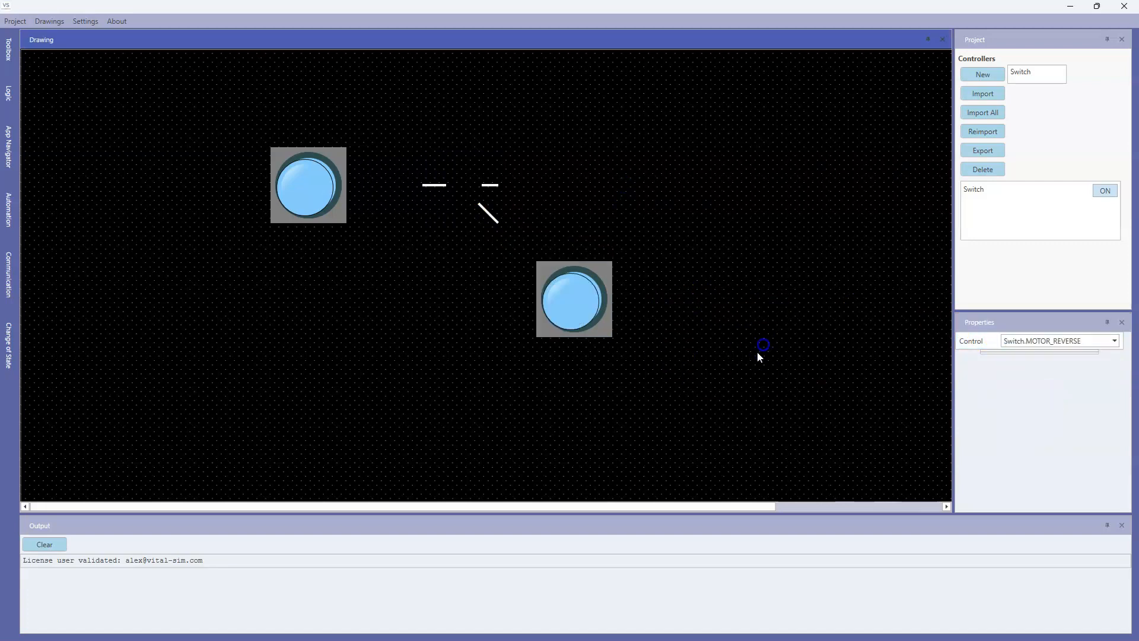
Step: Assign Switch.MOTOR_NORMAL as the control of the push button to the left of the track switch
click(317, 185)
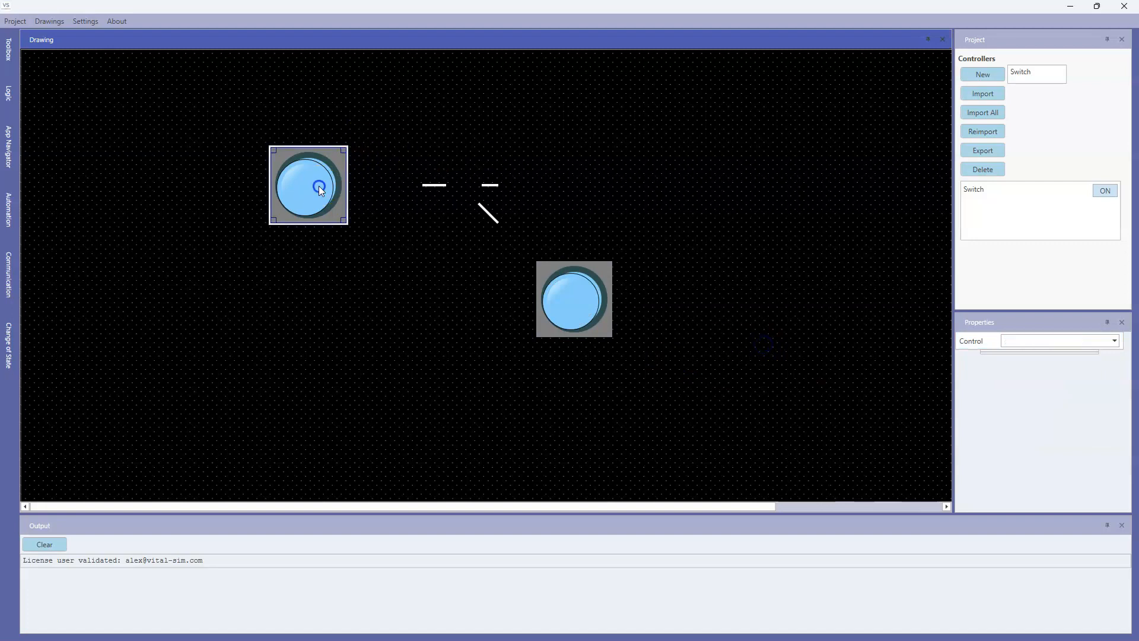
click(1029, 340)
text(Switch)
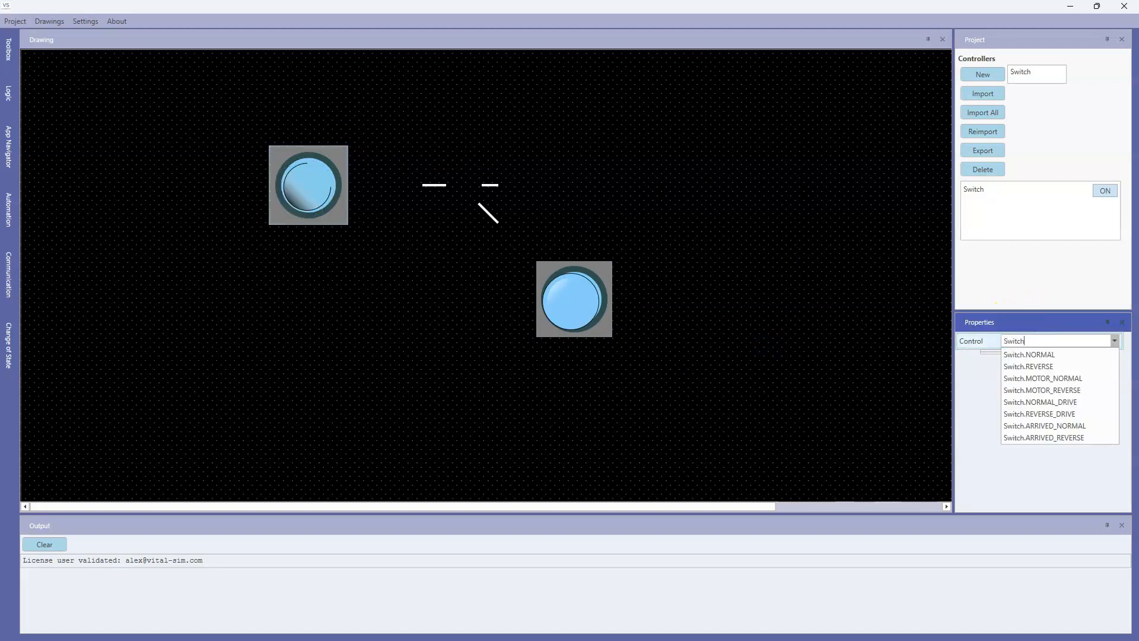
click(1042, 378)
click(746, 213)
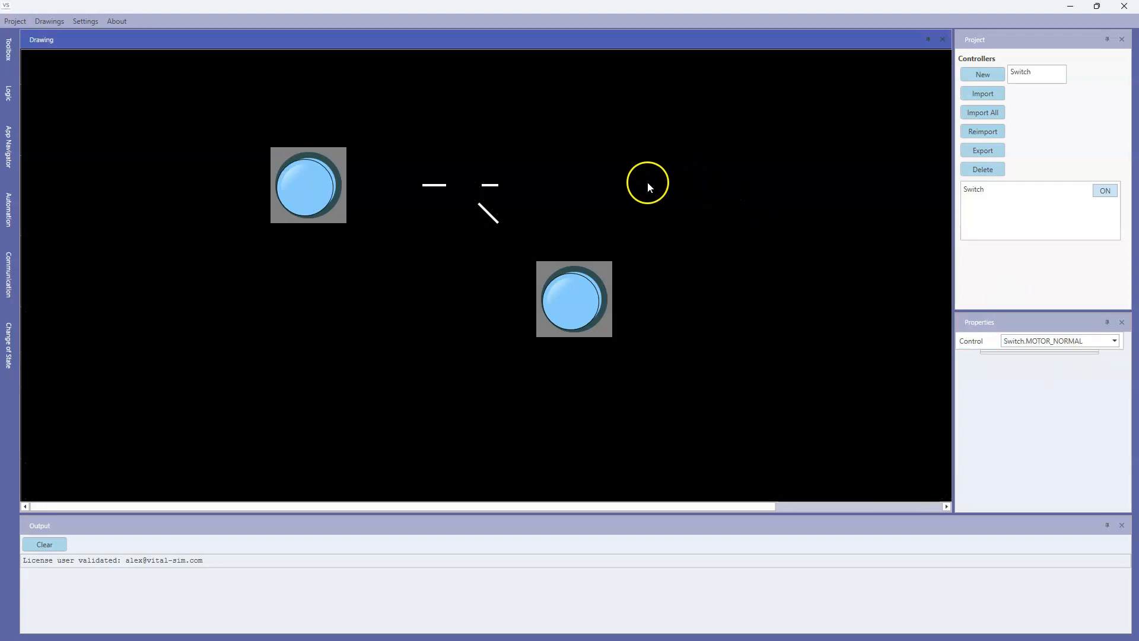
Step: Test the track switch by operating the MOTOR_NORMAL and MOTOR_REVERSE push buttons on the drawing
click(329, 184)
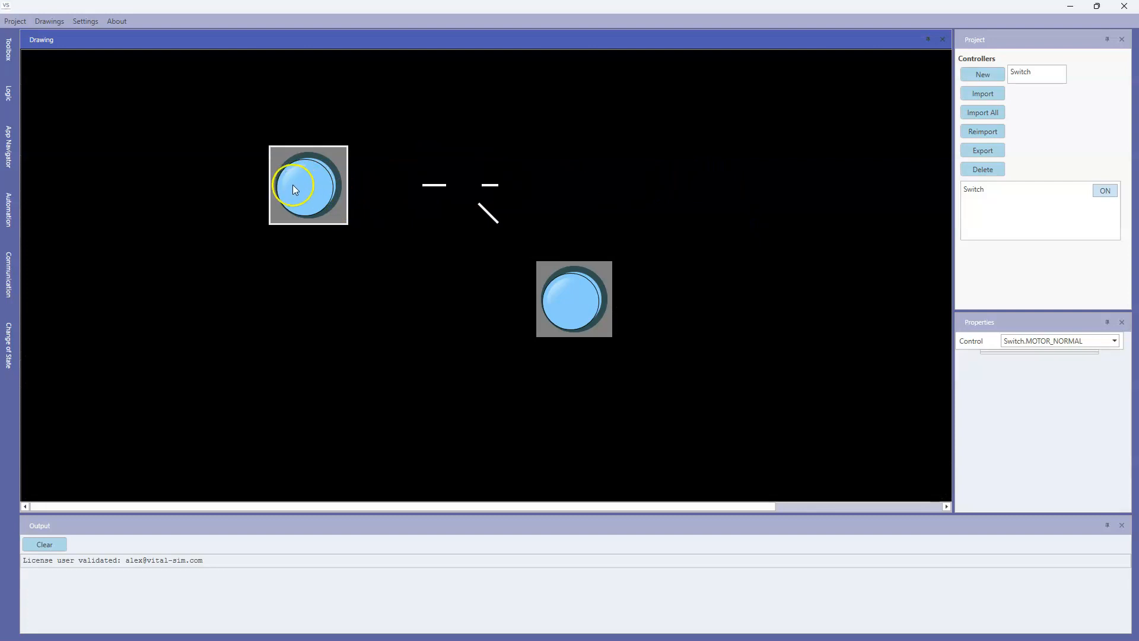
click(460, 199)
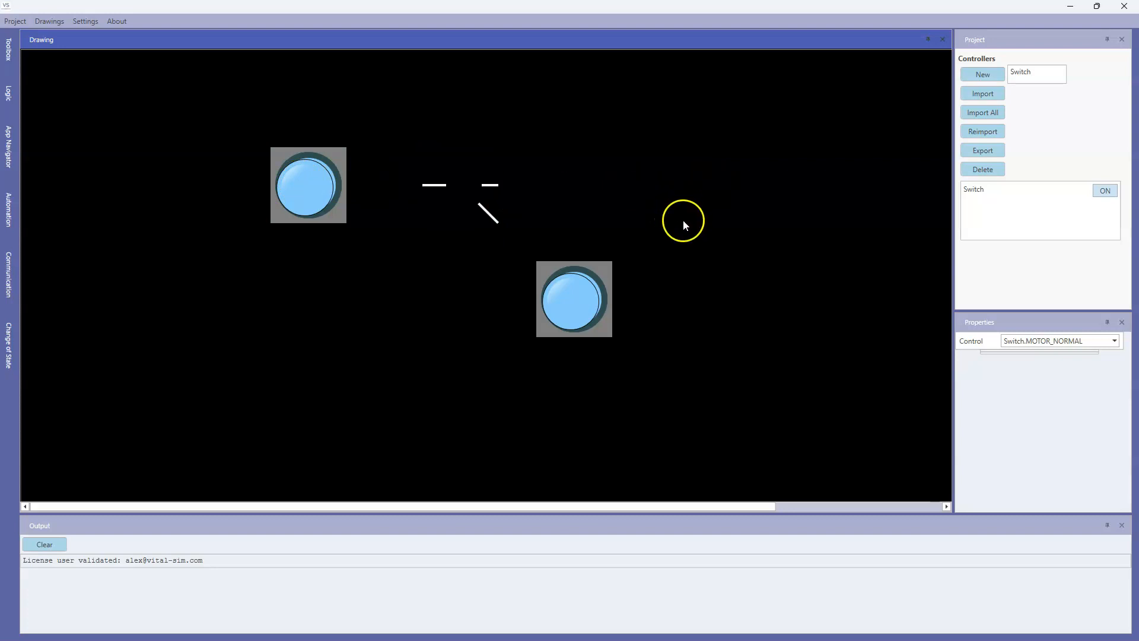
click(762, 312)
click(599, 299)
click(301, 188)
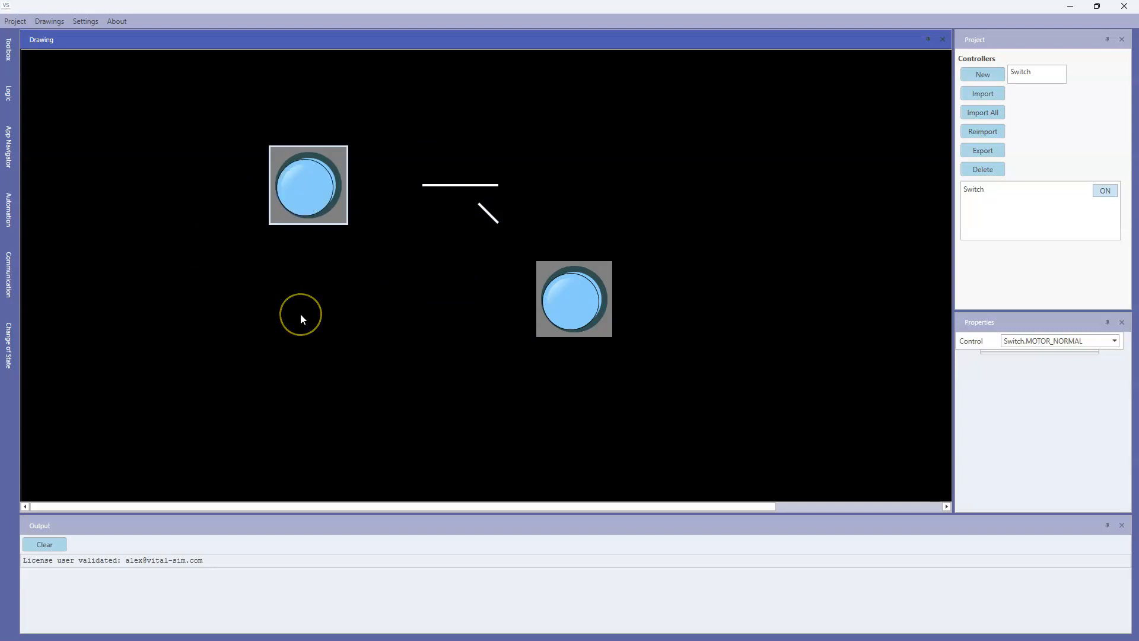
click(308, 203)
click(582, 306)
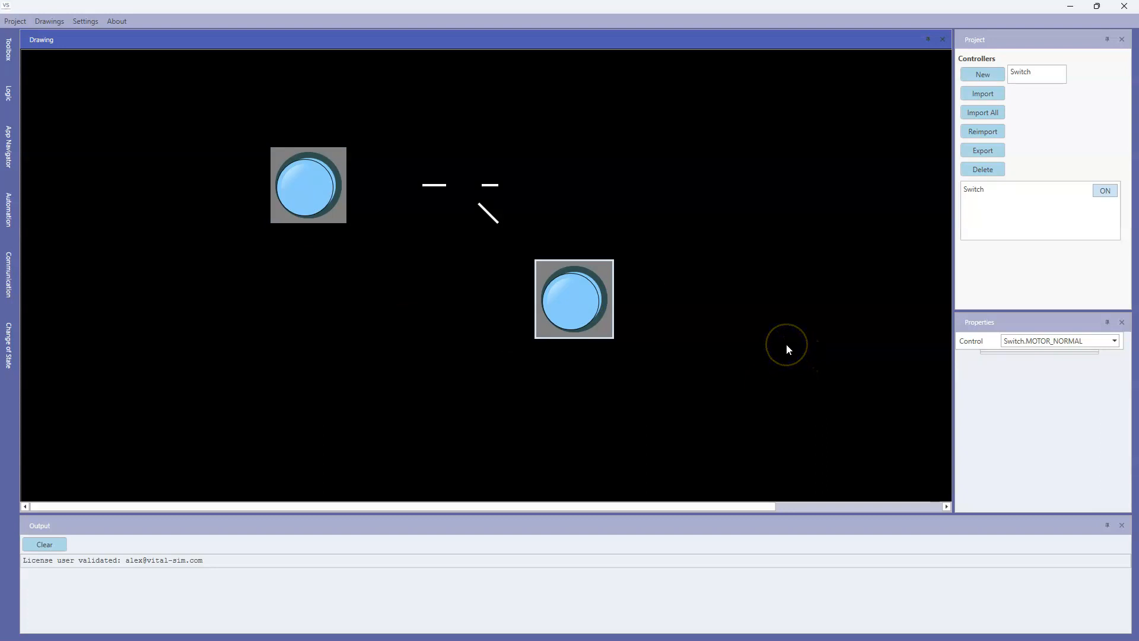
Step: Operate the two push buttons alternately in quick succession, then throw the track switch to reverse and back to normal
click(582, 290)
click(564, 297)
click(324, 193)
click(565, 296)
click(308, 191)
click(577, 298)
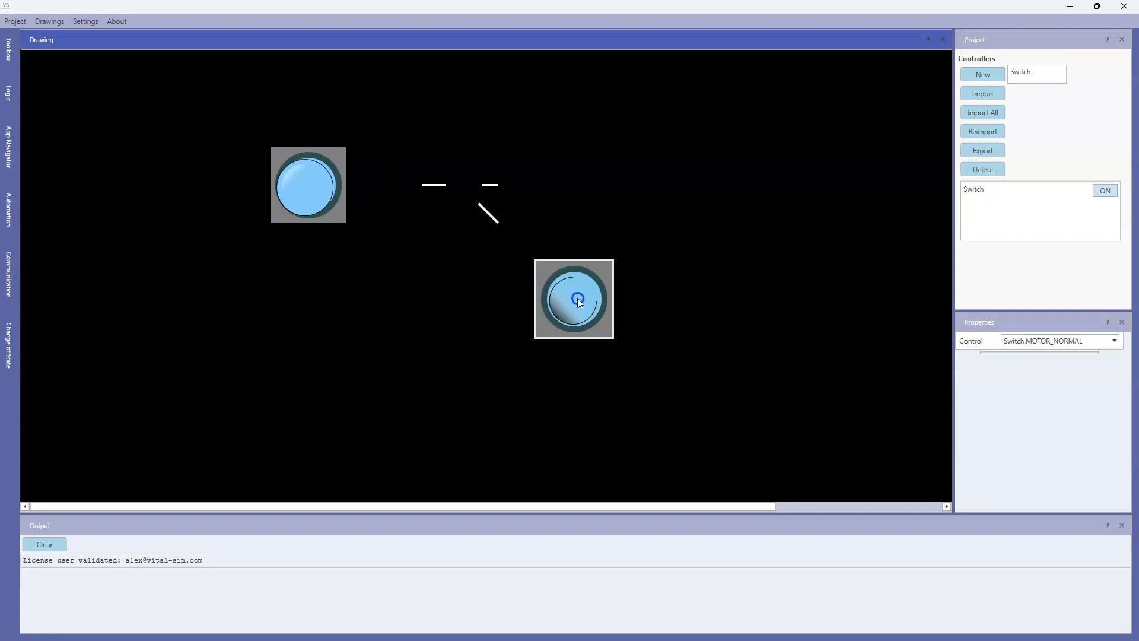
click(293, 201)
click(601, 292)
click(574, 303)
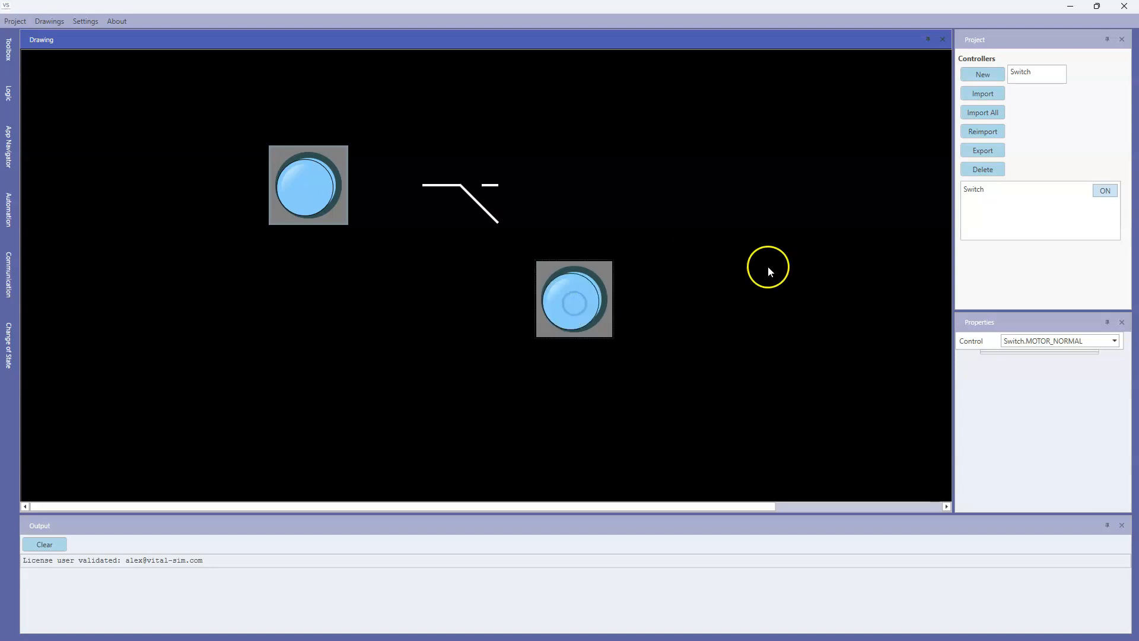
click(581, 296)
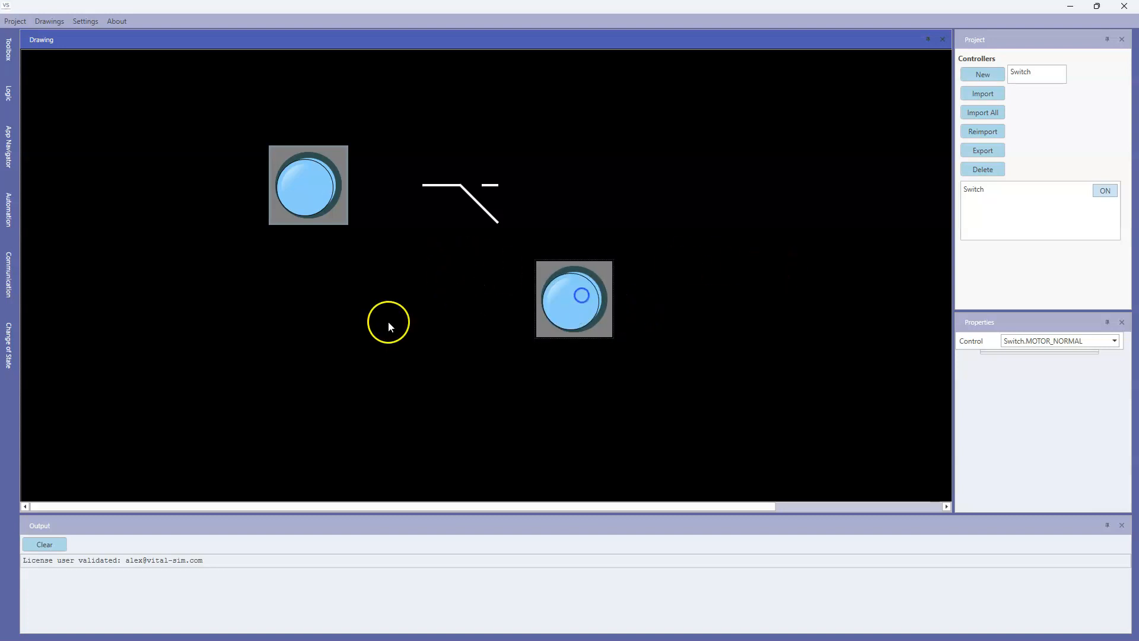
click(304, 174)
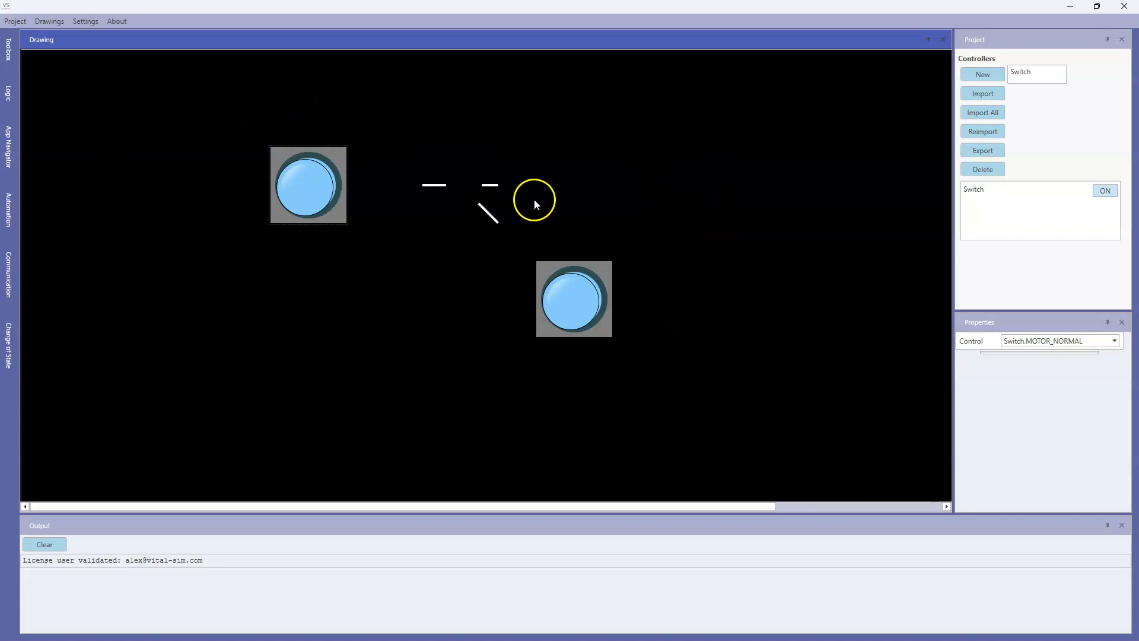
click(664, 172)
click(830, 172)
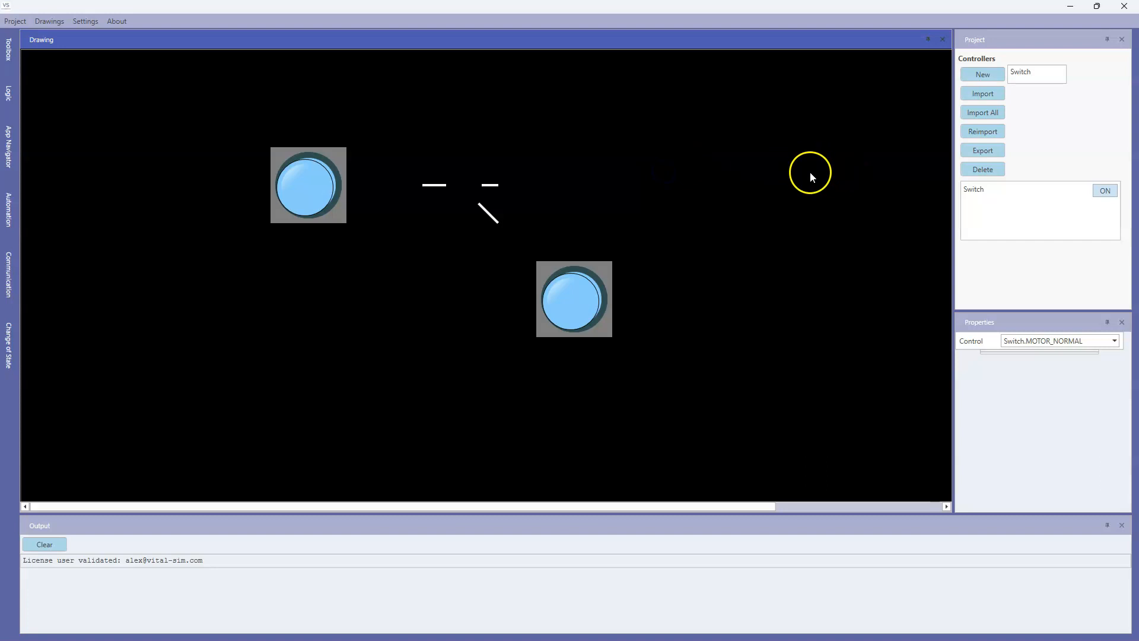
Step: Export the Switch controller to the Desktop as a Vital-Sim file named Switch
click(970, 184)
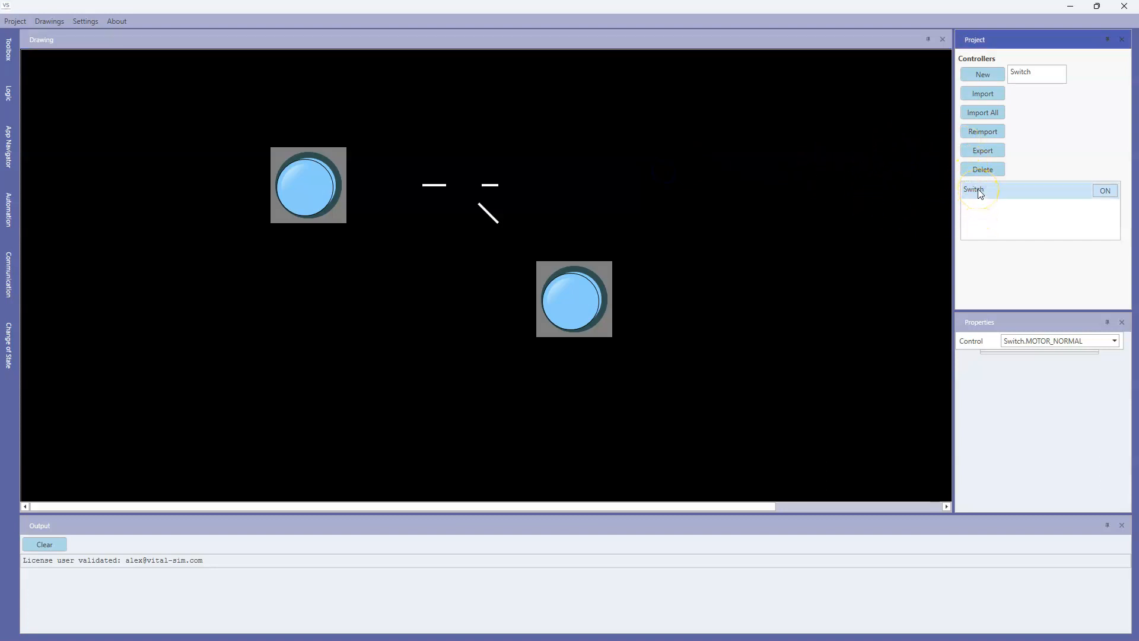
click(993, 152)
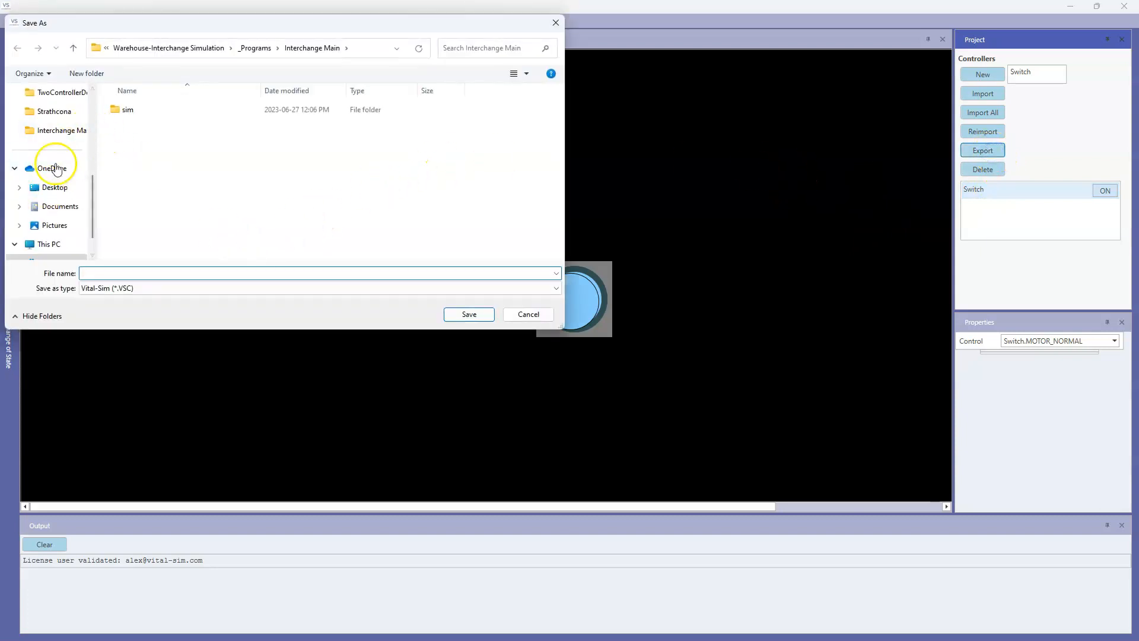
scroll(56, 167, up, 3)
click(58, 149)
click(146, 270)
text(Switch)
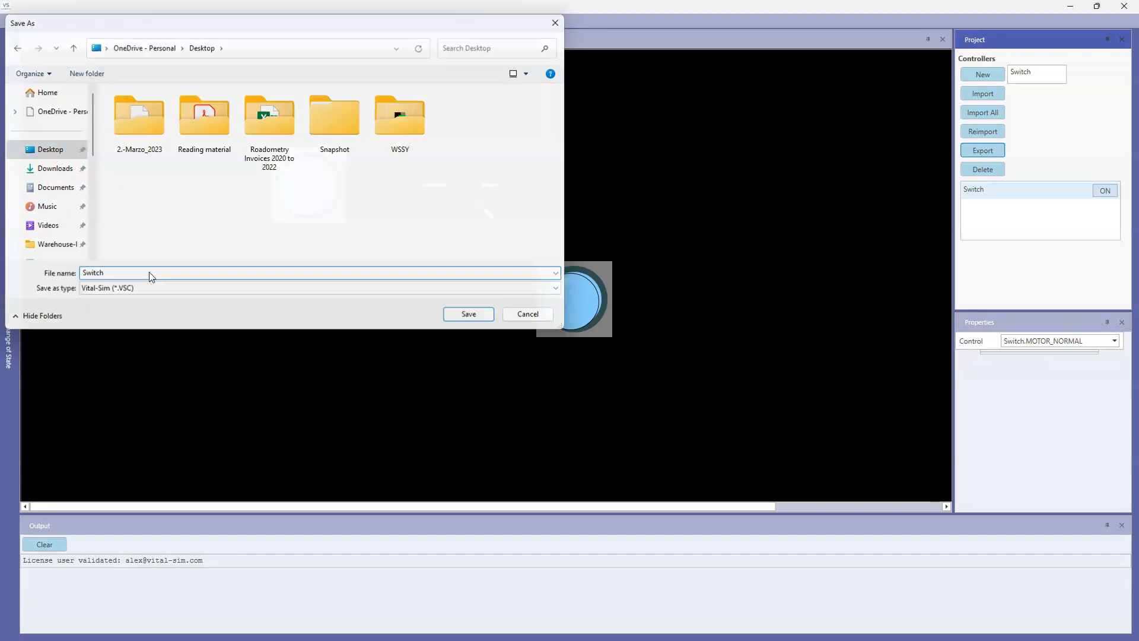
key(Return)
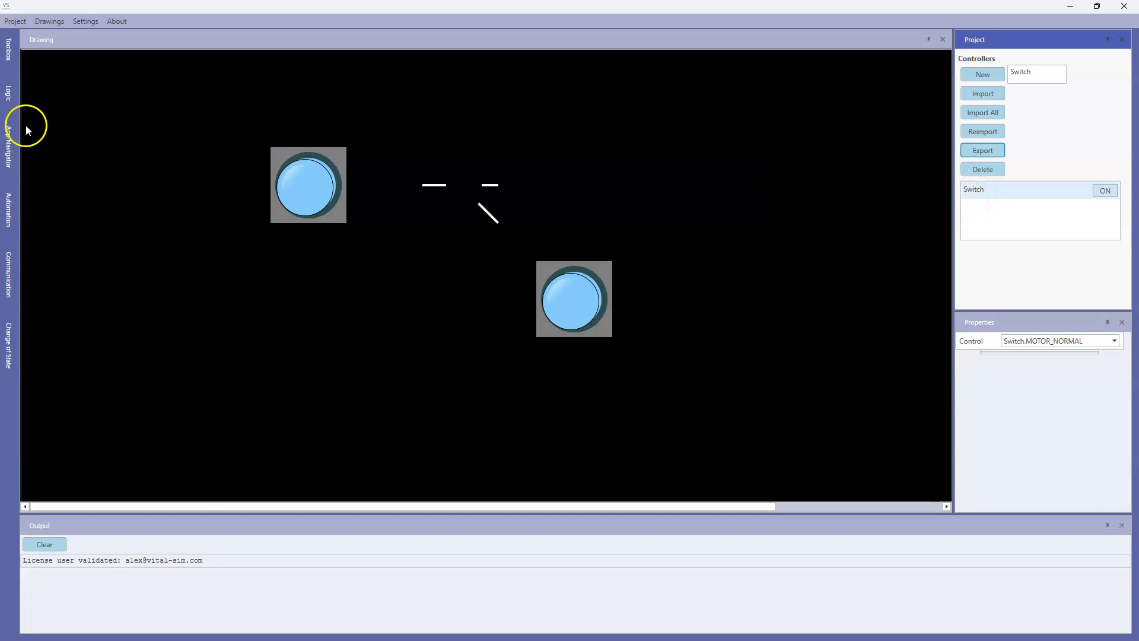
Step: Examine the Switch controller's NORMAL_DELAY and REVERSE_DELAY timers and its user-created variables in the App Navigator
click(10, 141)
click(45, 95)
click(249, 129)
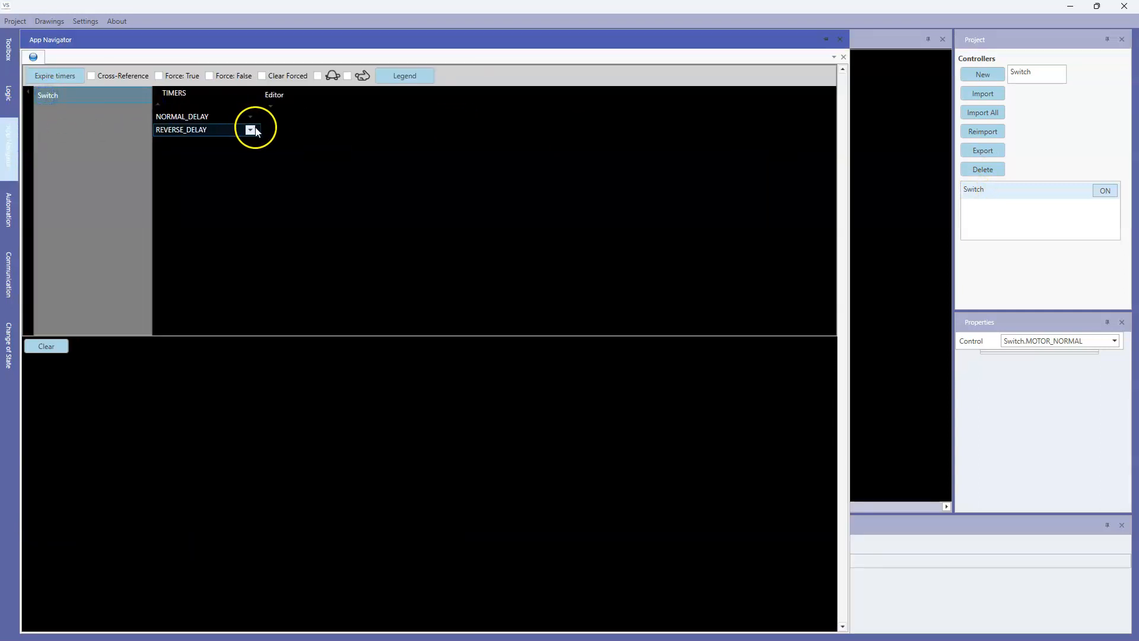
click(250, 117)
click(347, 108)
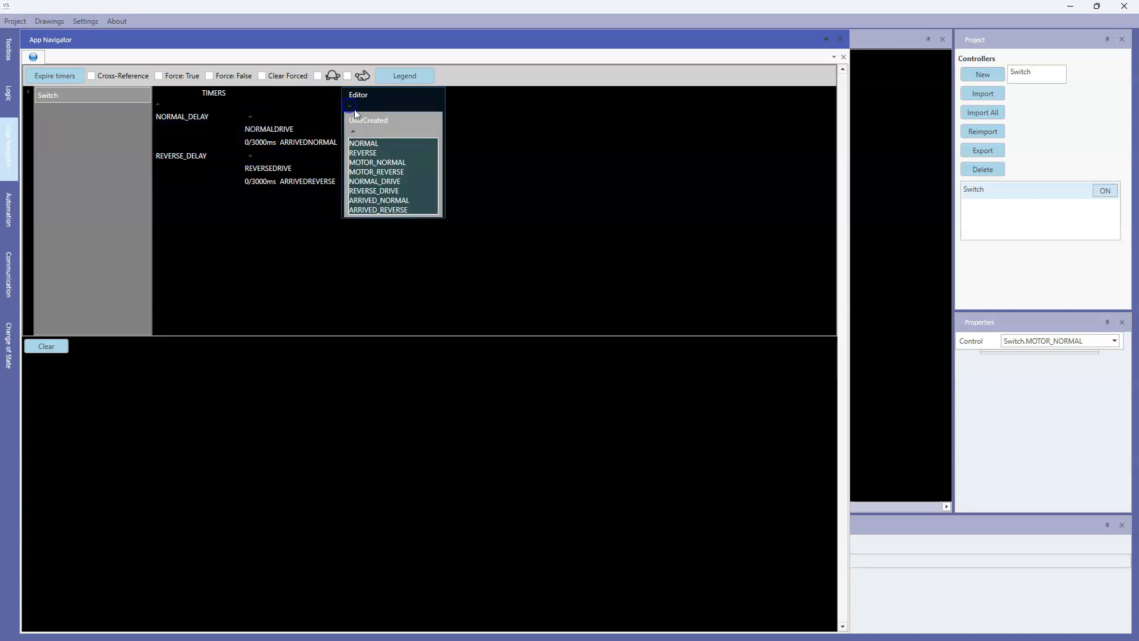
click(903, 134)
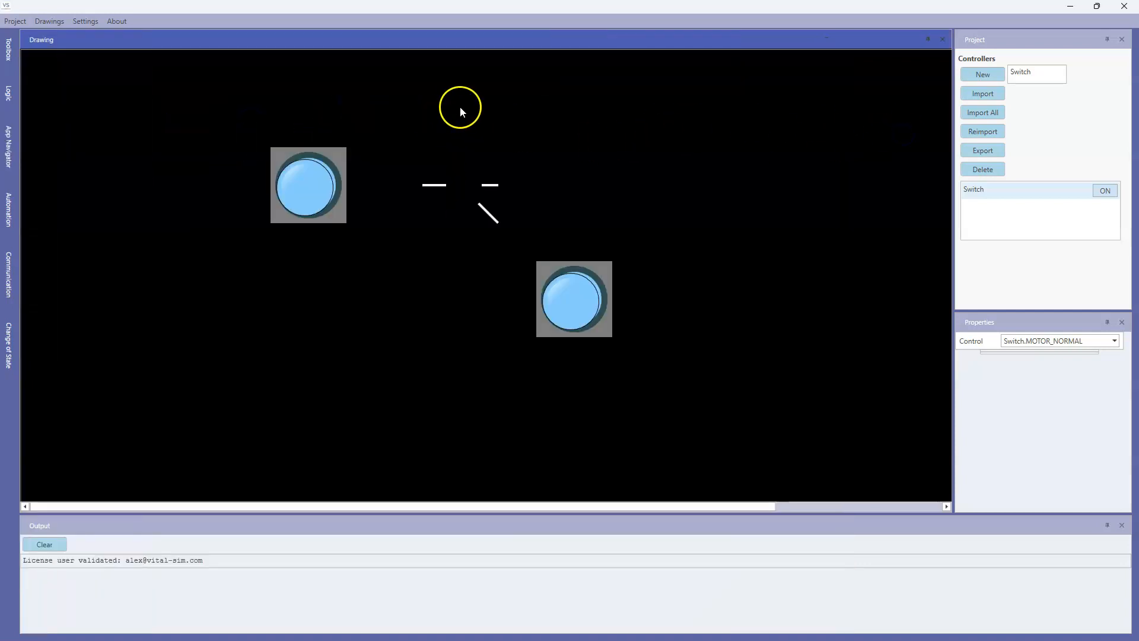
Step: Save the project to the Desktop as SwitchDemo
click(8, 49)
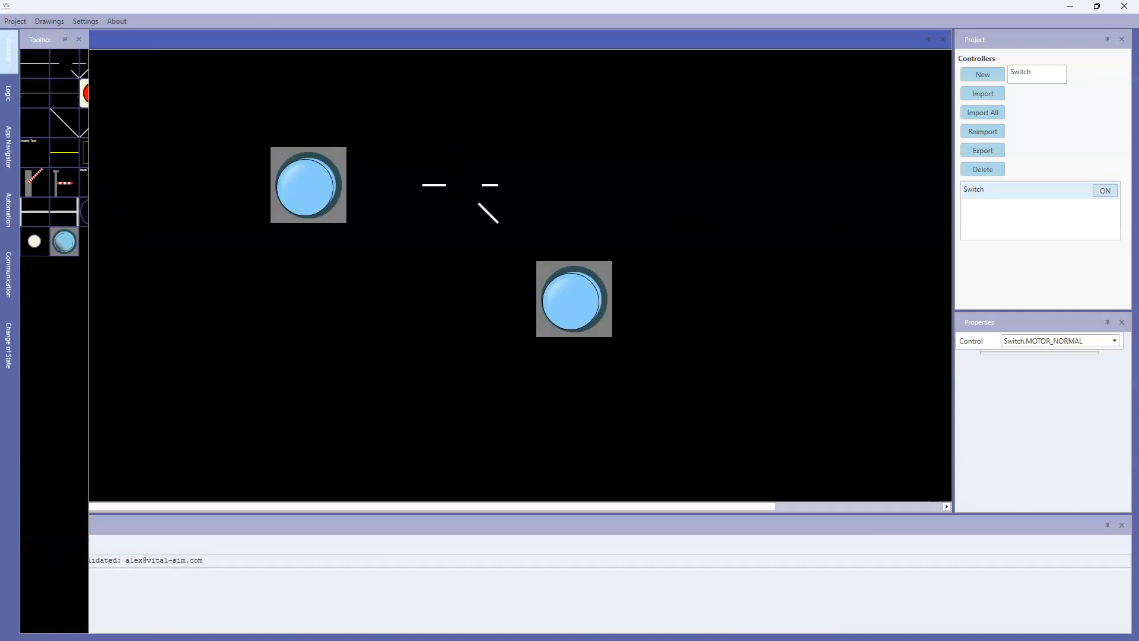
click(16, 22)
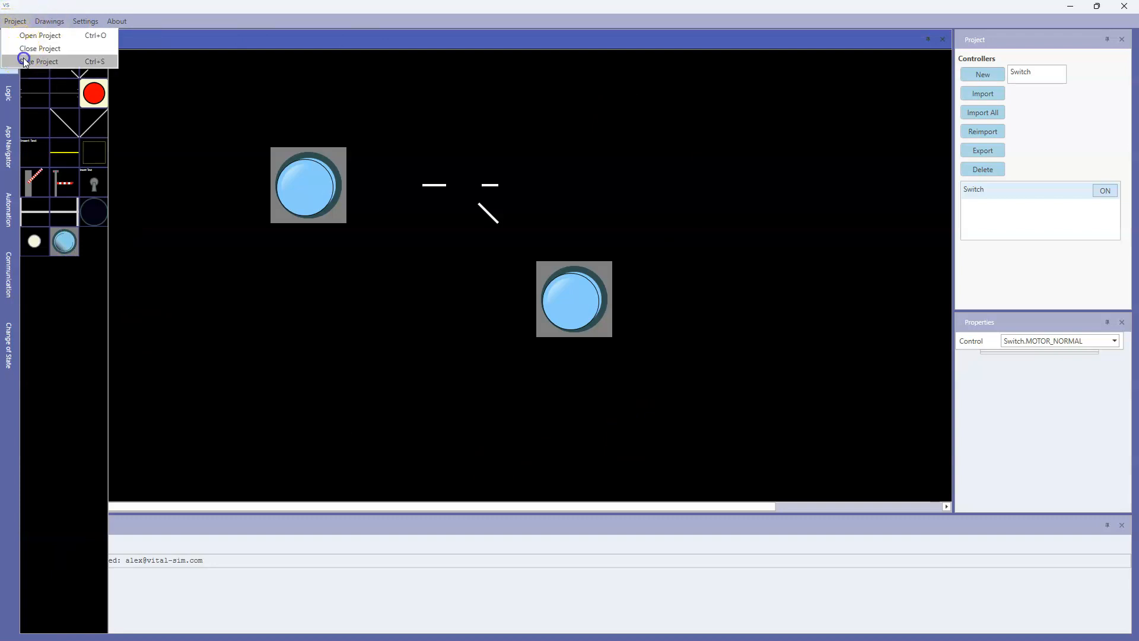
click(24, 61)
click(53, 130)
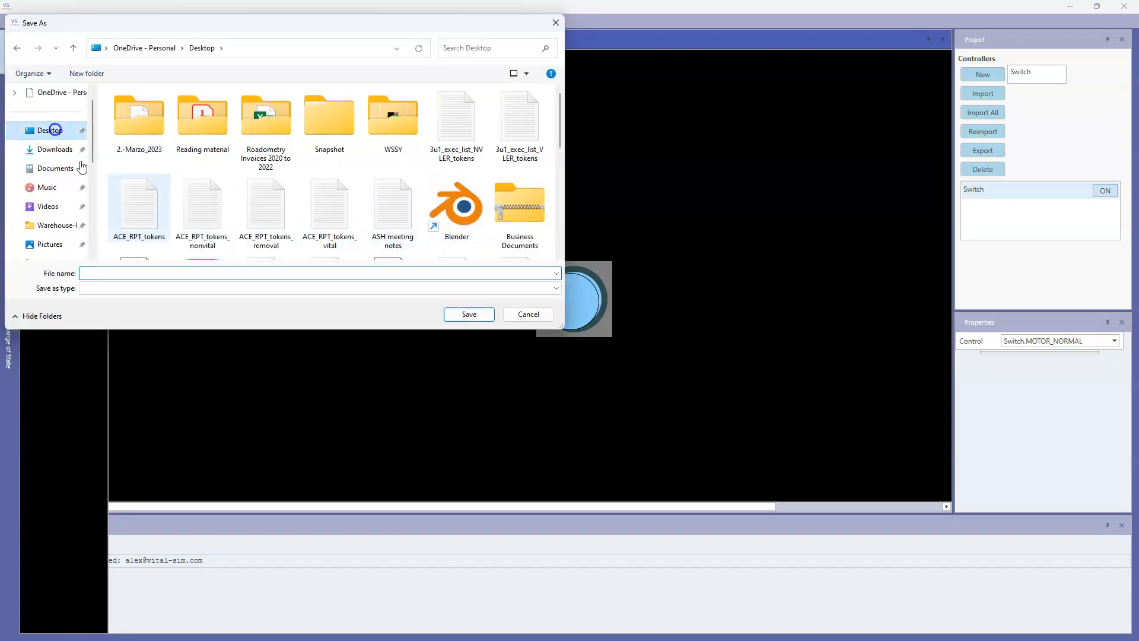
text(SwitchDemo)
click(467, 315)
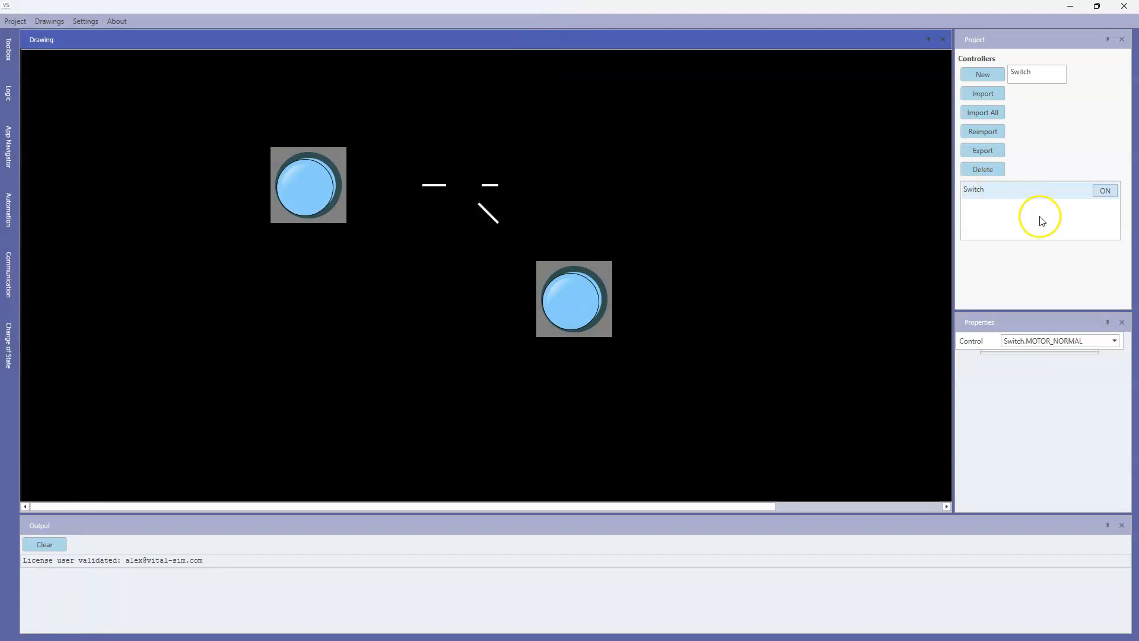